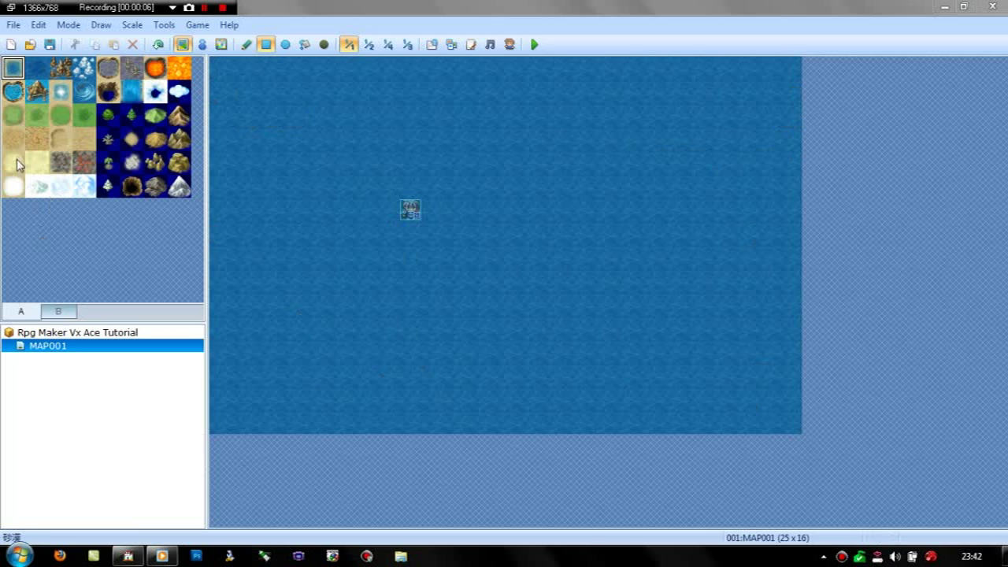
# Step: Cover the map with grass inside a one-tile water border, and set the player's starting position at tile 012,010
pyautogui.click(17, 118)
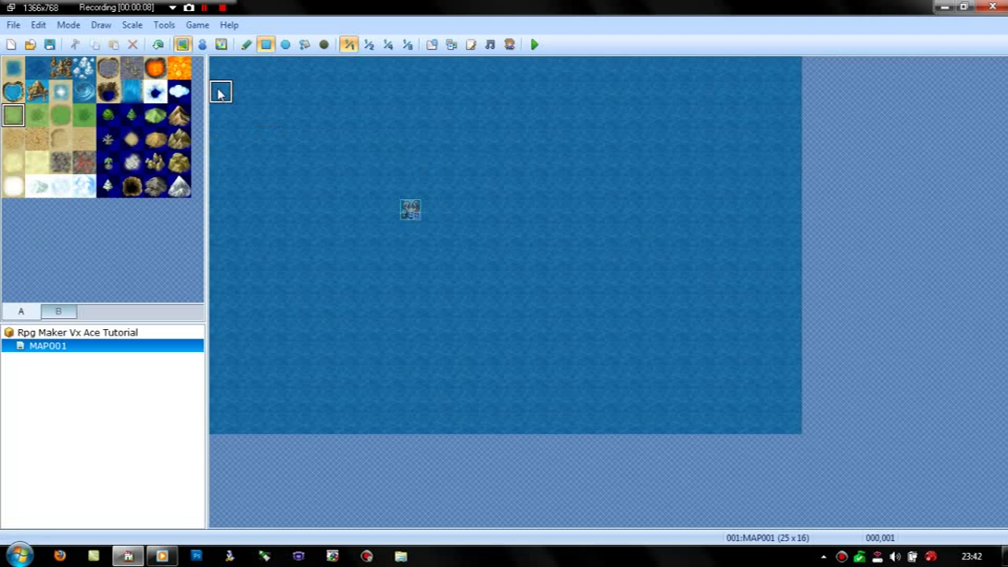
pyautogui.moveTo(255, 89); pyautogui.dragTo(761, 407)
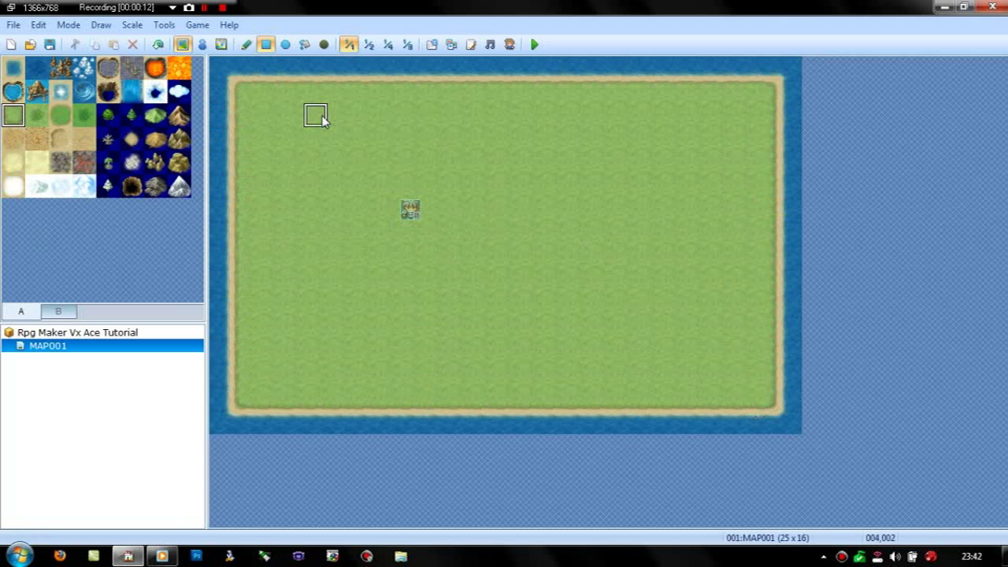
pyautogui.click(202, 44)
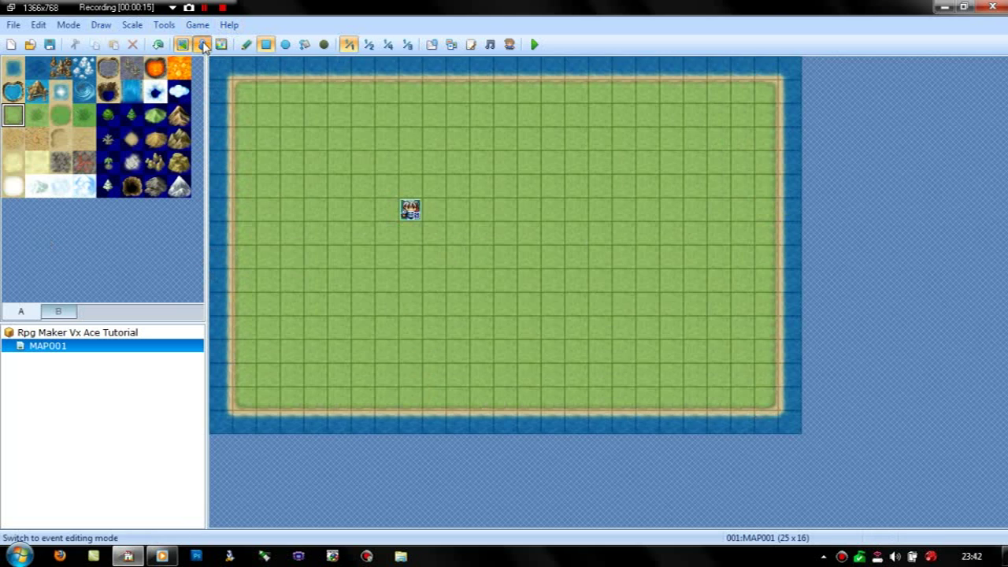
pyautogui.rightClick(502, 293)
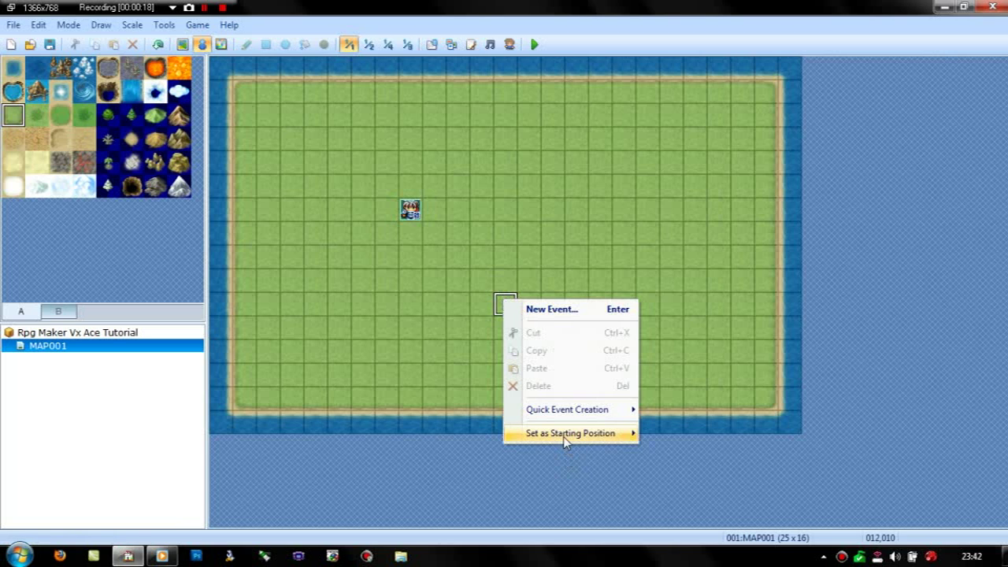
pyautogui.moveTo(564, 435)
pyautogui.click(673, 435)
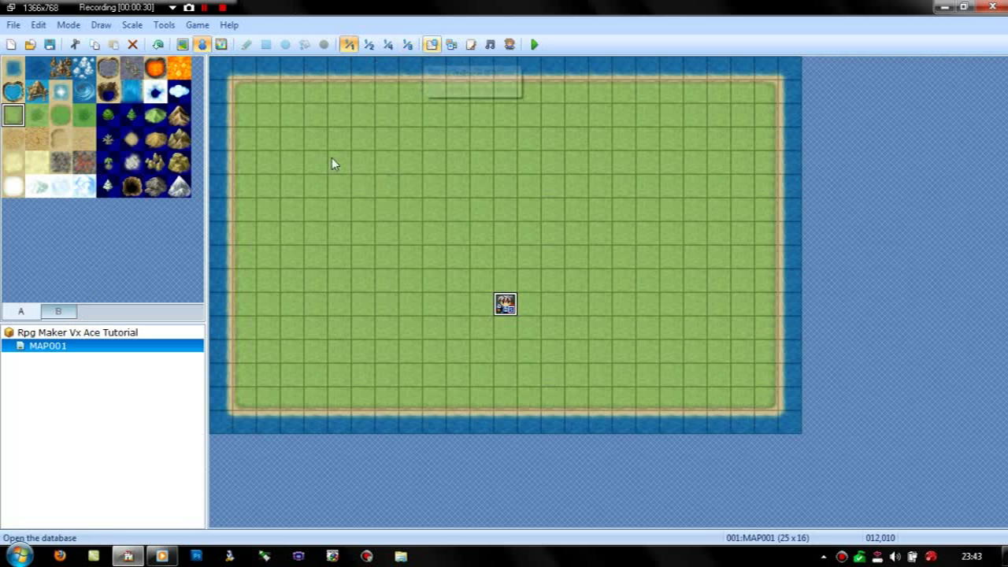
# Step: Change the tileset of MAP001 to 002:Exterior
pyautogui.rightClick(55, 352)
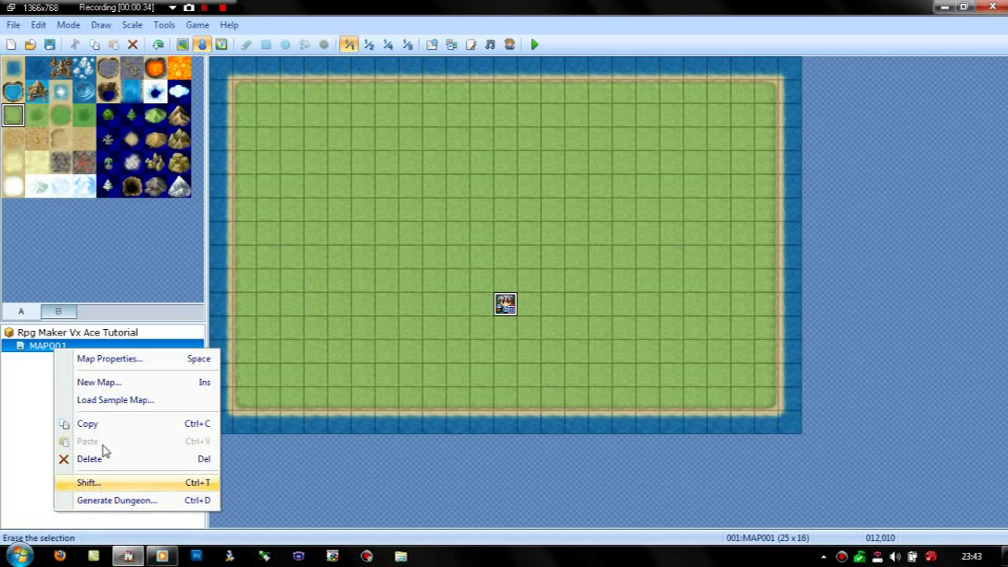
pyautogui.doubleClick(43, 347)
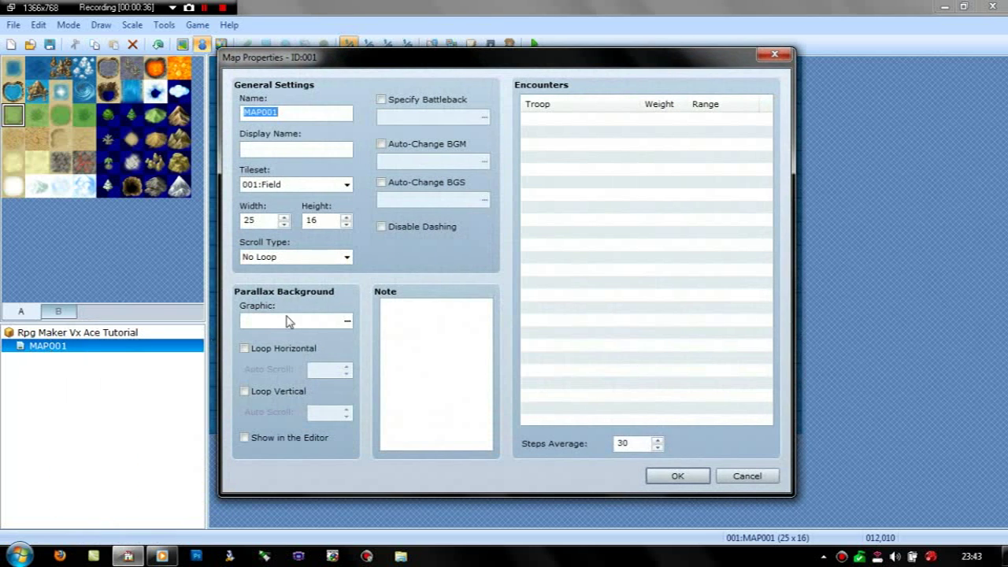
pyautogui.click(347, 184)
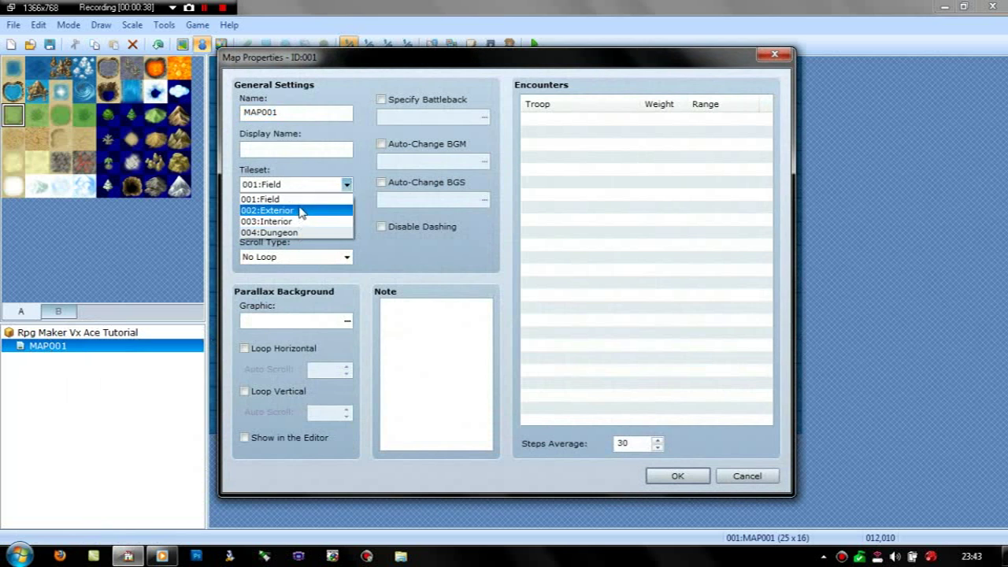
pyautogui.click(303, 208)
pyautogui.click(663, 477)
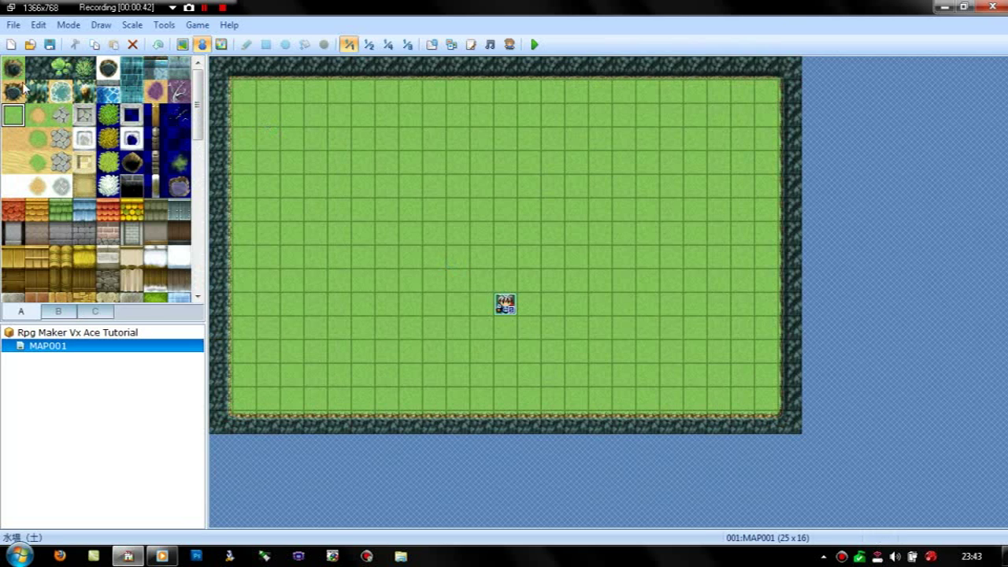
# Step: Paint blue water tiles over the one-tile border all around the grass area
pyautogui.click(155, 70)
pyautogui.click(107, 92)
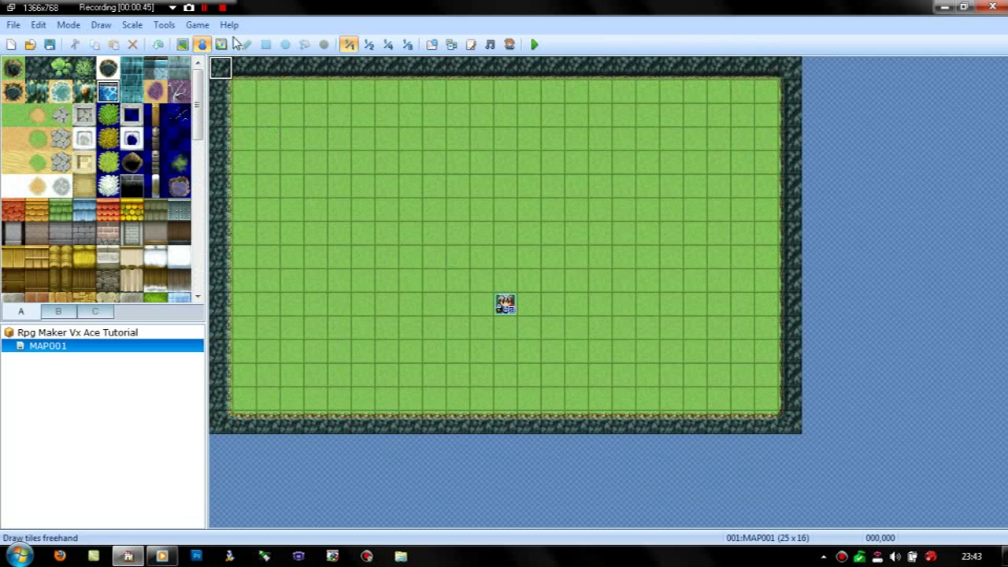
pyautogui.click(182, 45)
pyautogui.moveTo(222, 83)
pyautogui.mouseDown()
pyautogui.moveTo(734, 93)
pyautogui.moveTo(781, 77)
pyautogui.moveTo(796, 83)
pyautogui.moveTo(793, 446)
pyautogui.moveTo(789, 433)
pyautogui.moveTo(506, 420)
pyautogui.moveTo(149, 375)
pyautogui.moveTo(167, 411)
pyautogui.moveTo(215, 435)
pyautogui.moveTo(221, 88)
pyautogui.mouseUp()
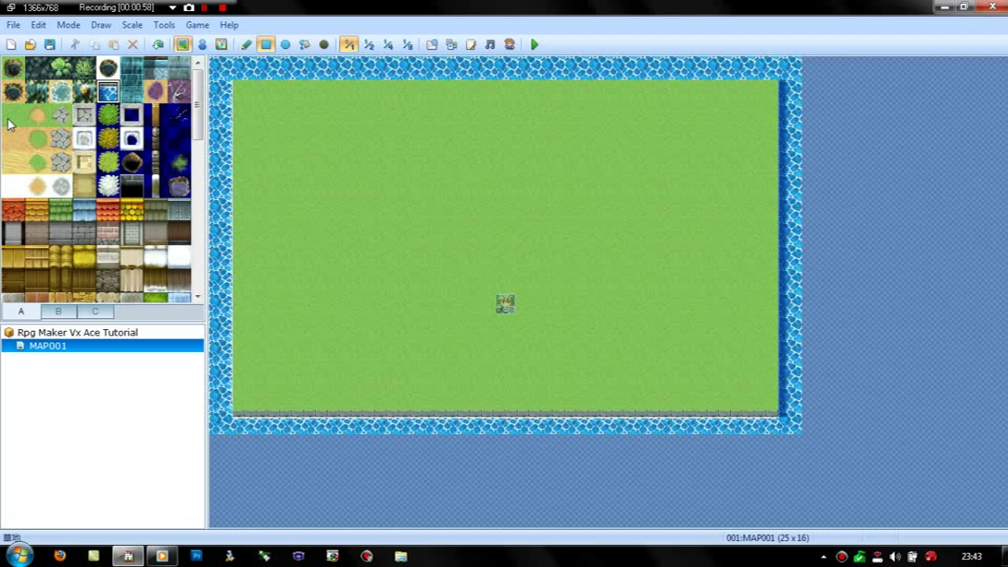
# Step: Build a house on the upper part of the grass with a nine-by-two-tile grey-brown wall and an orange roof of equal size above it
pyautogui.click(38, 240)
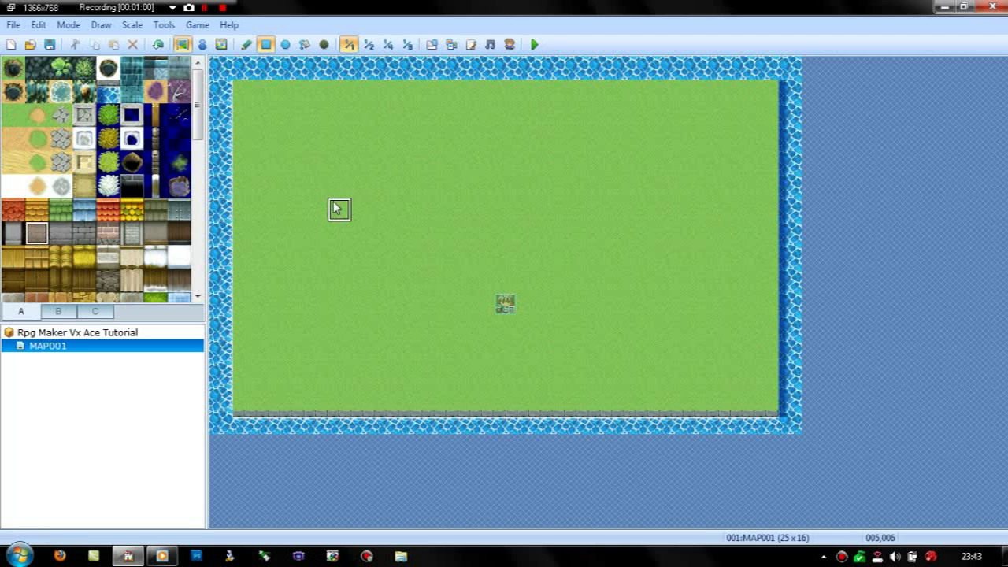
pyautogui.moveTo(419, 196); pyautogui.dragTo(588, 170)
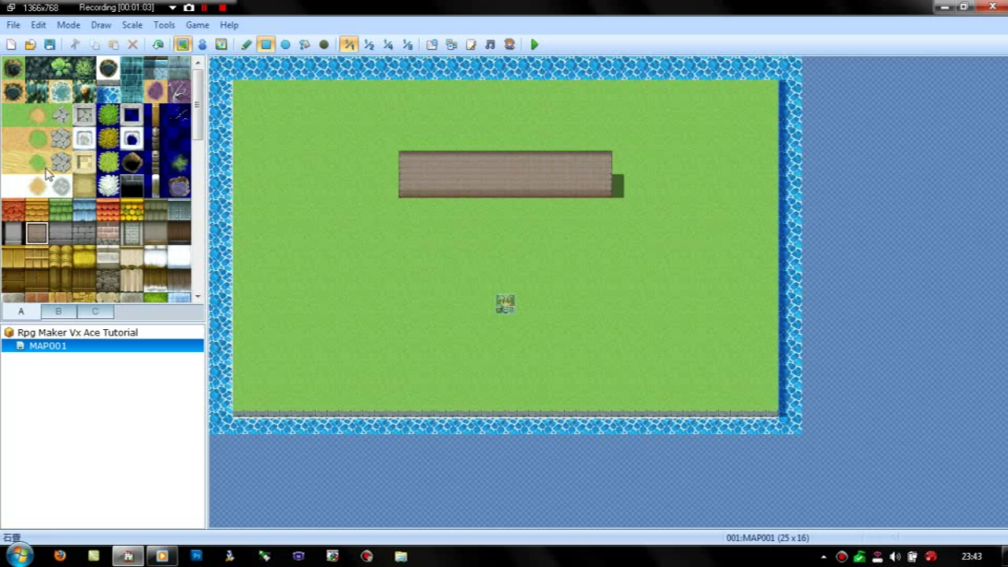
pyautogui.click(37, 209)
pyautogui.moveTo(404, 122); pyautogui.dragTo(600, 143)
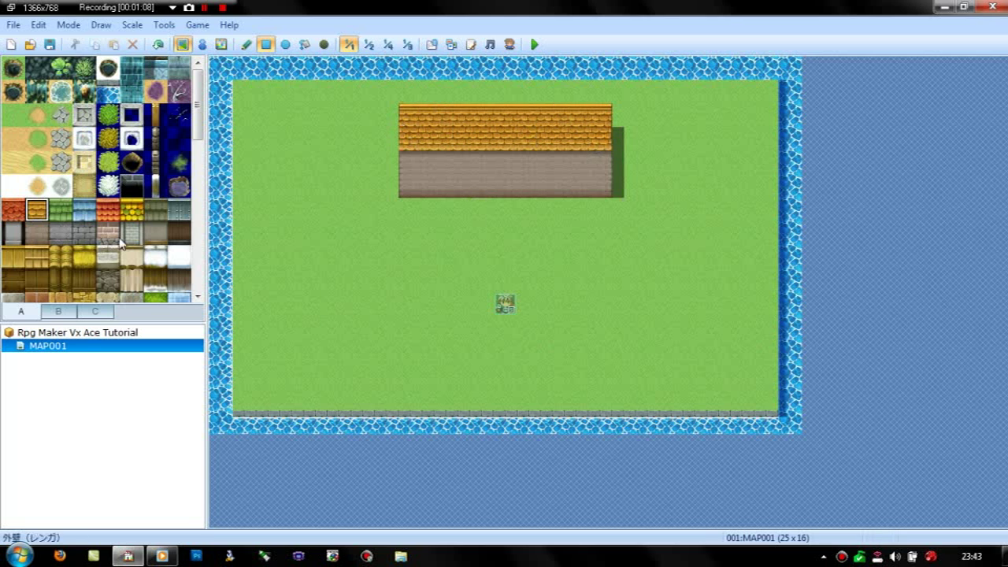
# Step: Place two-tile-high arched wooden windows near both ends of the house wall
pyautogui.click(85, 298)
pyautogui.click(92, 313)
pyautogui.click(21, 312)
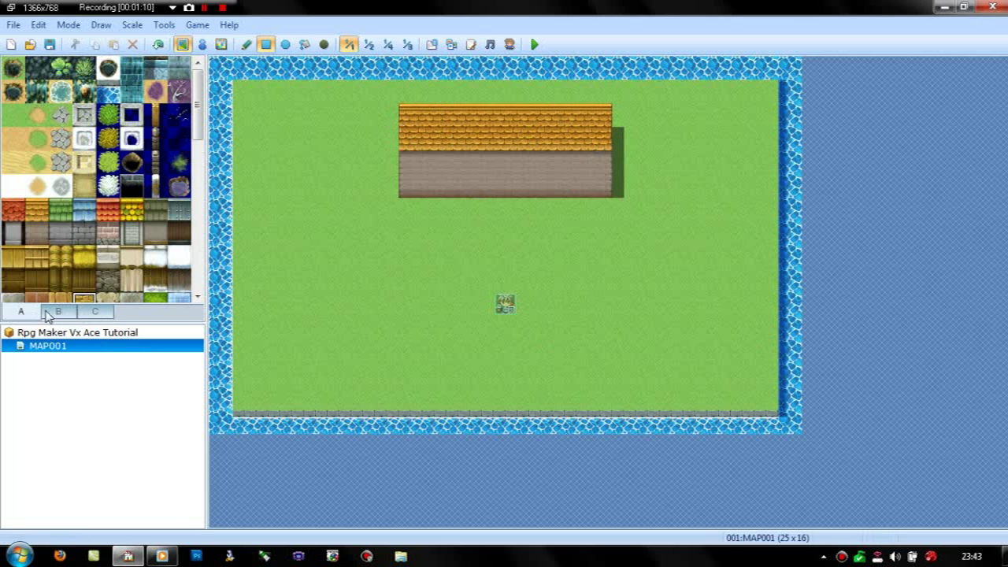
pyautogui.click(58, 311)
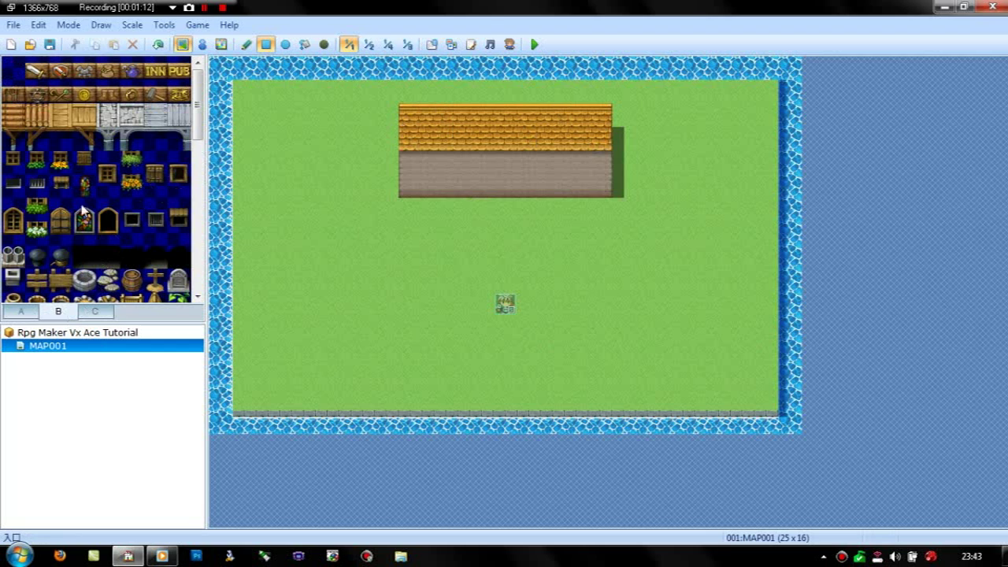
pyautogui.moveTo(14, 232); pyautogui.dragTo(14, 210)
pyautogui.click(430, 161)
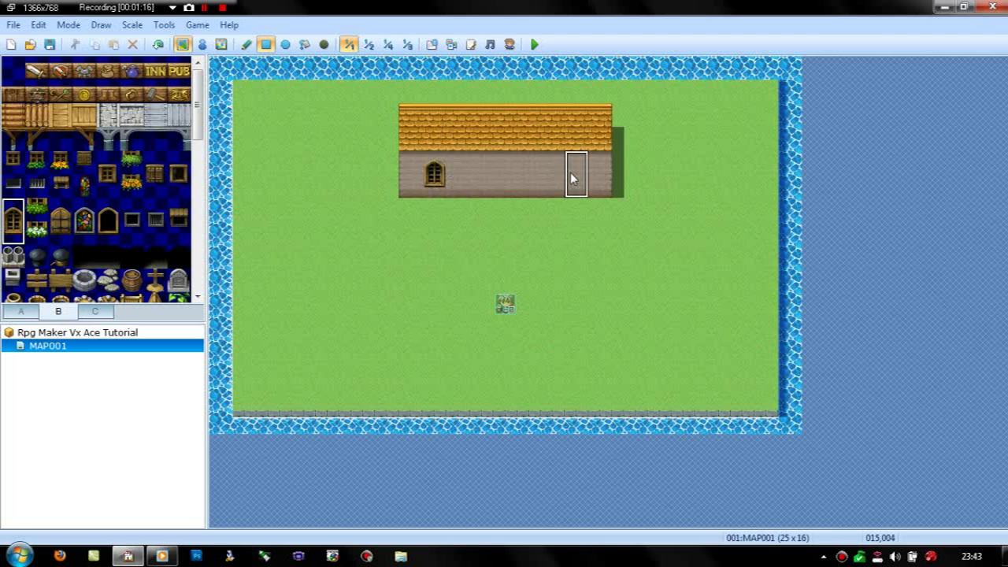
# Step: Add a dark arched doorway at the bottom centre of the house wall, at tile 012,005
pyautogui.click(155, 257)
pyautogui.click(506, 187)
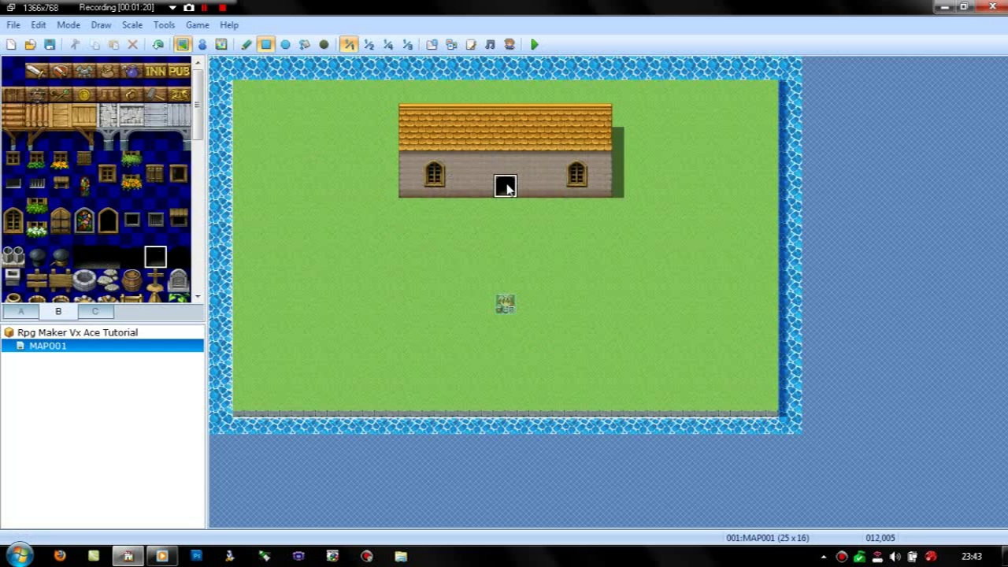
pyautogui.moveTo(202, 105); pyautogui.dragTo(208, 84)
pyautogui.click(11, 267)
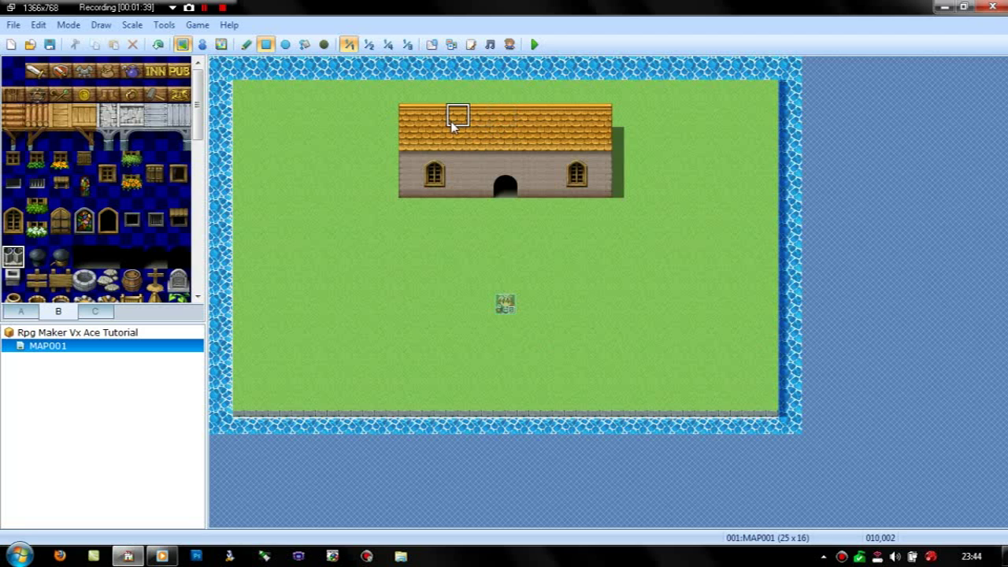
pyautogui.click(23, 312)
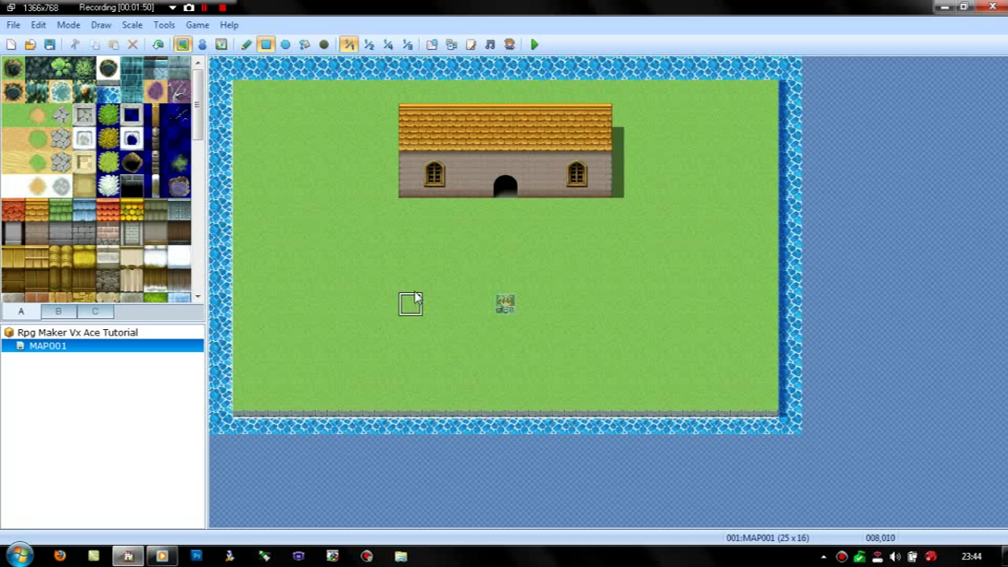
# Step: Create a new event at tile 004,009 and give it a character graphic from the People1 set
pyautogui.click(202, 44)
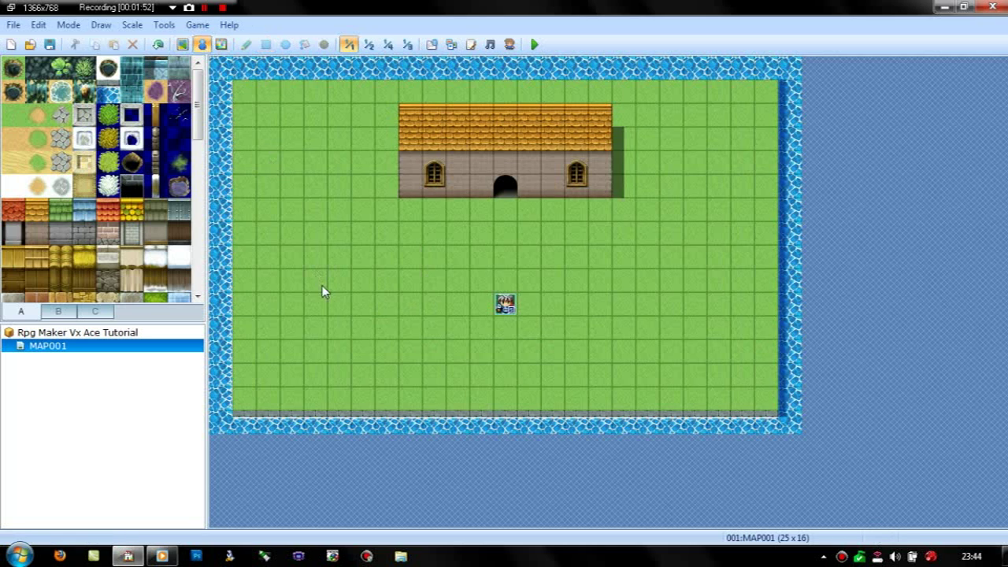
pyautogui.doubleClick(315, 282)
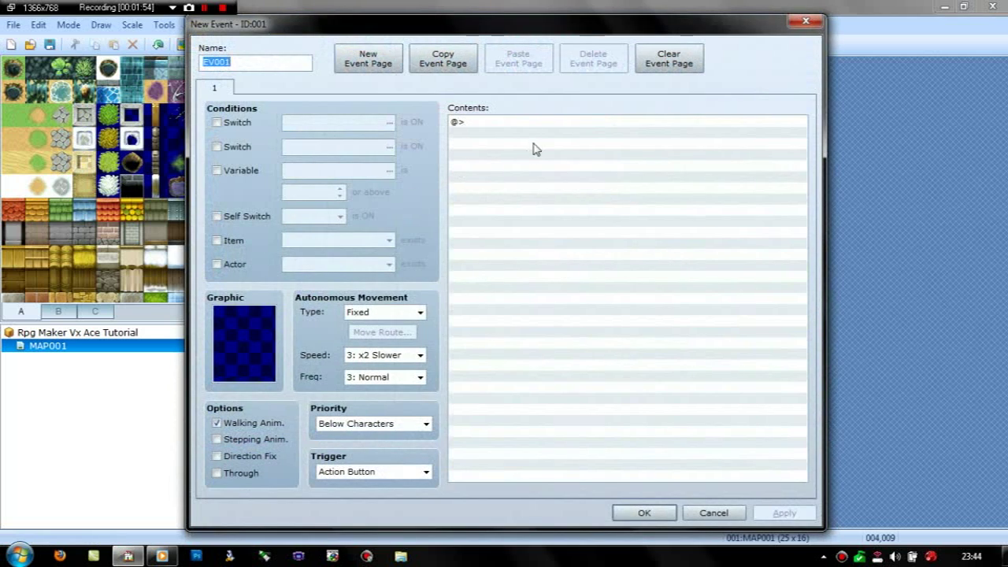
pyautogui.doubleClick(256, 355)
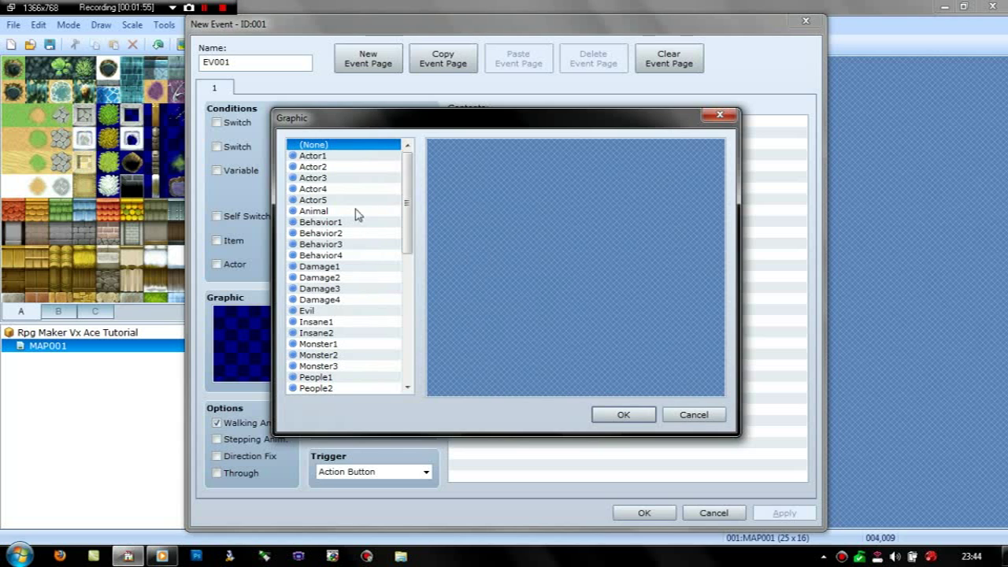
pyautogui.moveTo(409, 194); pyautogui.dragTo(407, 247)
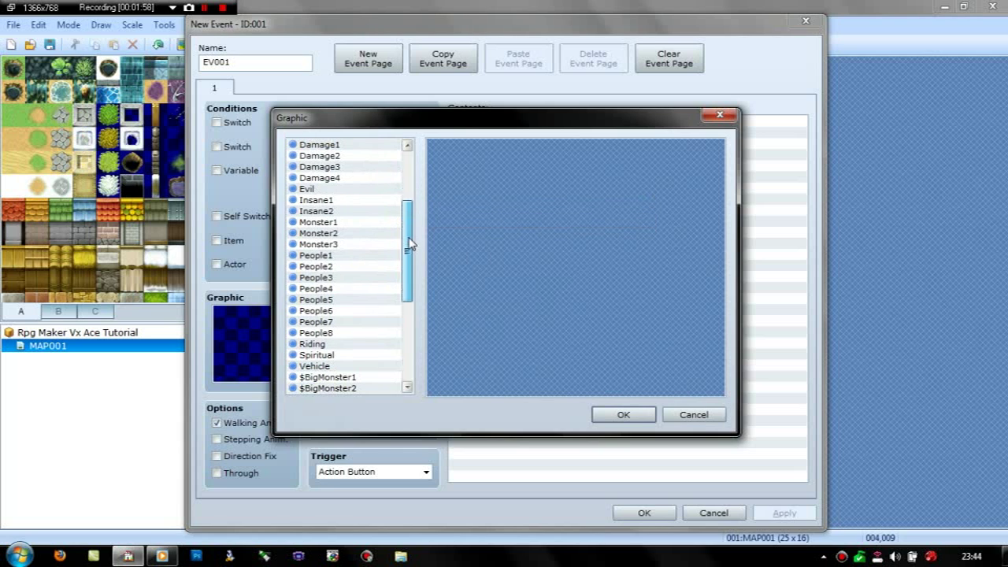
pyautogui.click(319, 256)
pyautogui.click(462, 292)
pyautogui.click(624, 414)
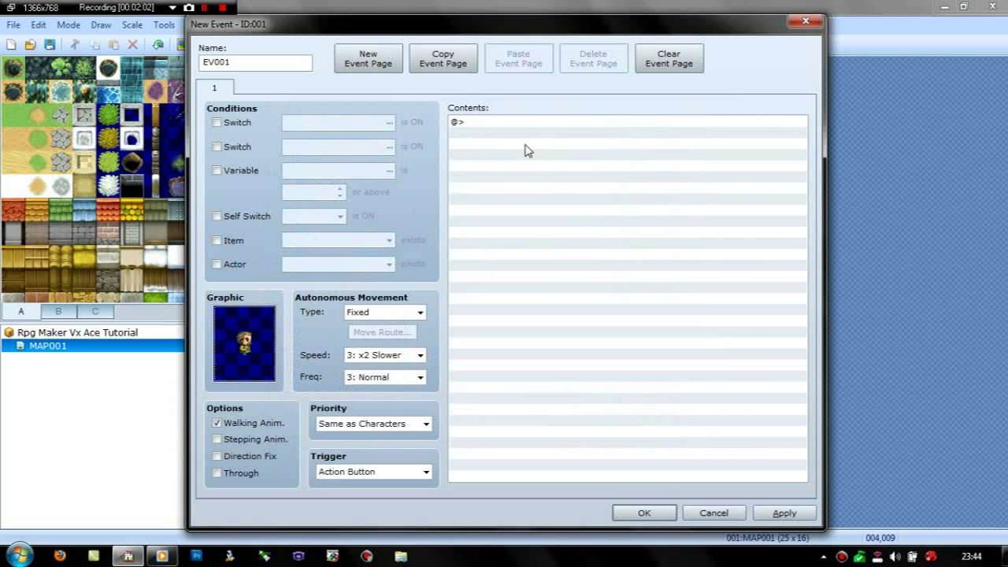
# Step: Add a Show Text command to the event with the message "Hello, what do you want?"
pyautogui.doubleClick(508, 132)
pyautogui.click(549, 158)
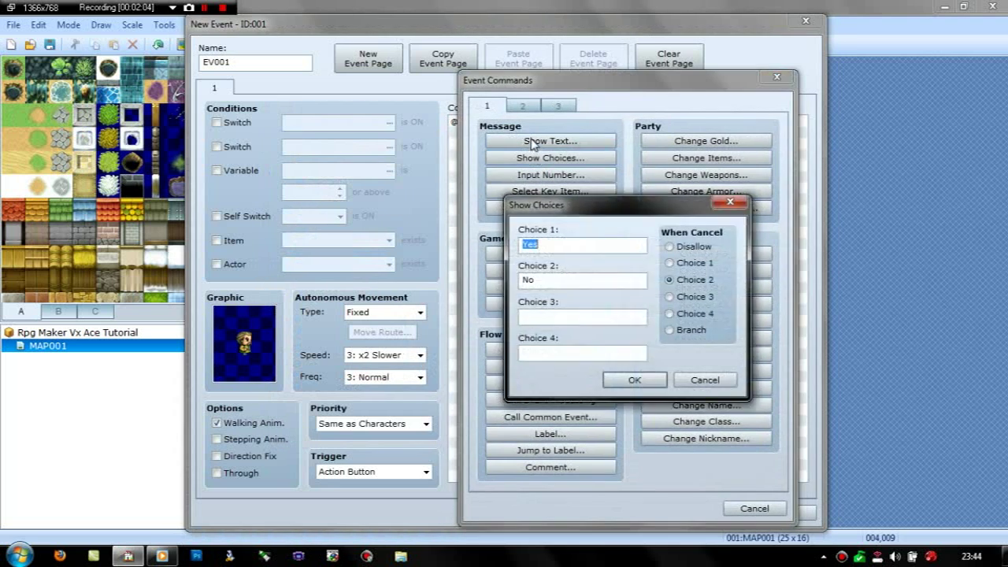
pyautogui.click(729, 203)
pyautogui.click(538, 143)
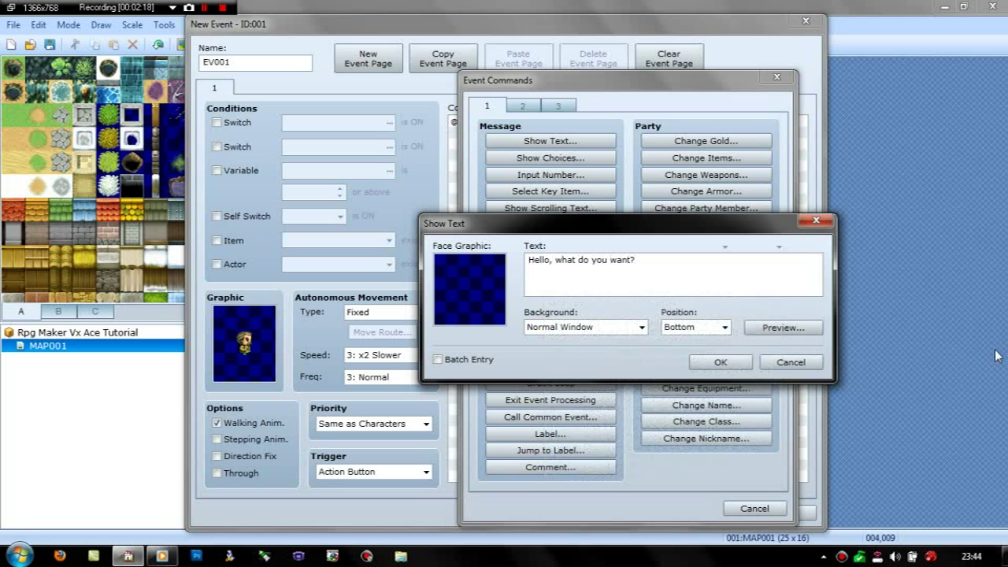
pyautogui.click(720, 363)
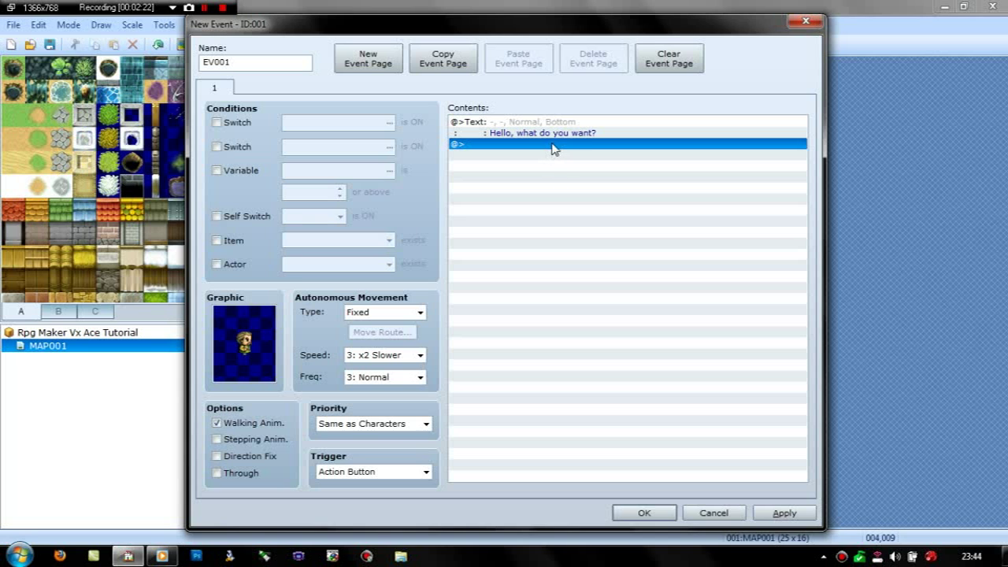
# Step: Add a Show Choices command after the greeting with the choices "What's your name?" and "Where am i?"
pyautogui.doubleClick(555, 146)
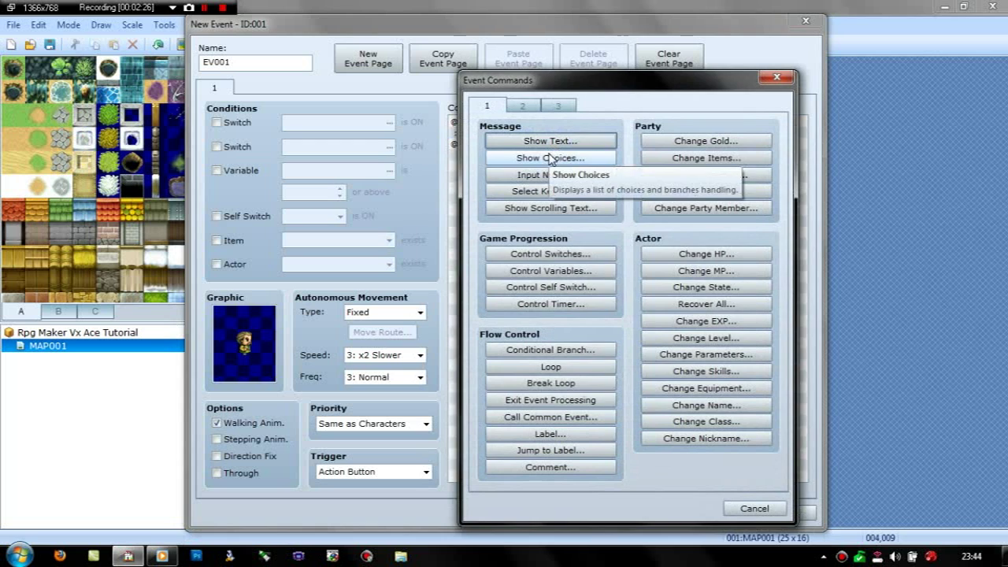
pyautogui.click(550, 159)
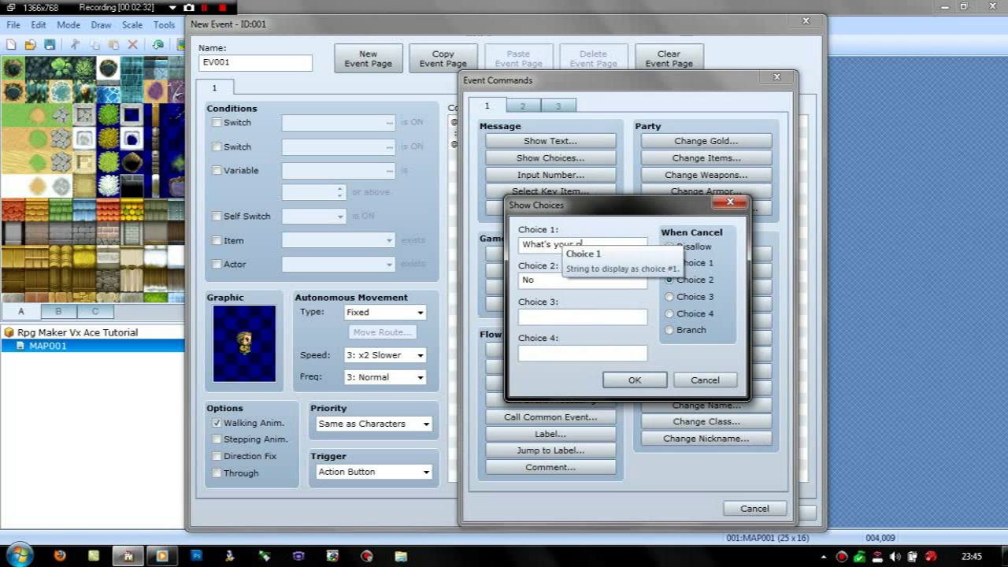
pyautogui.press('Tab')
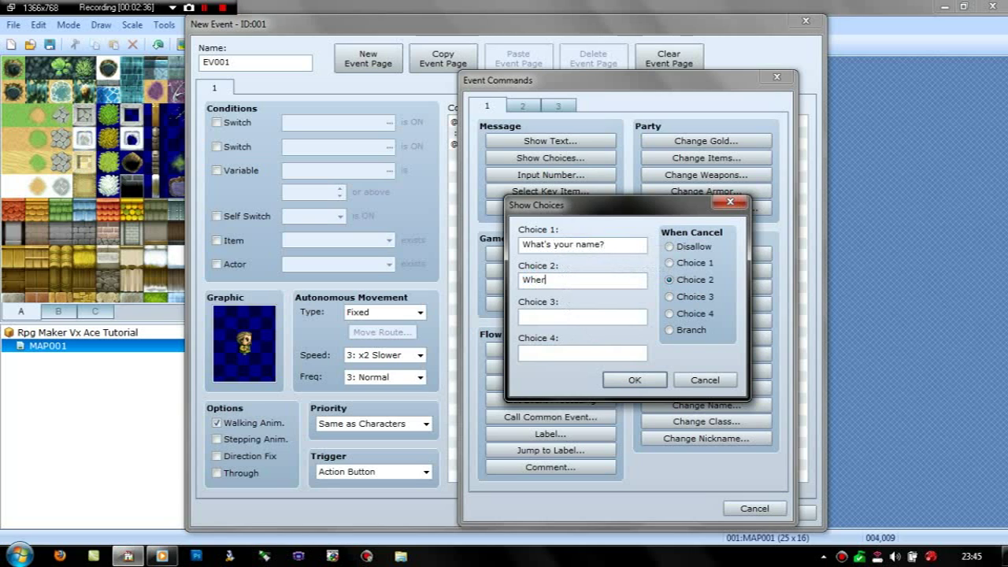
pyautogui.write('Where am i?')
pyautogui.click(633, 381)
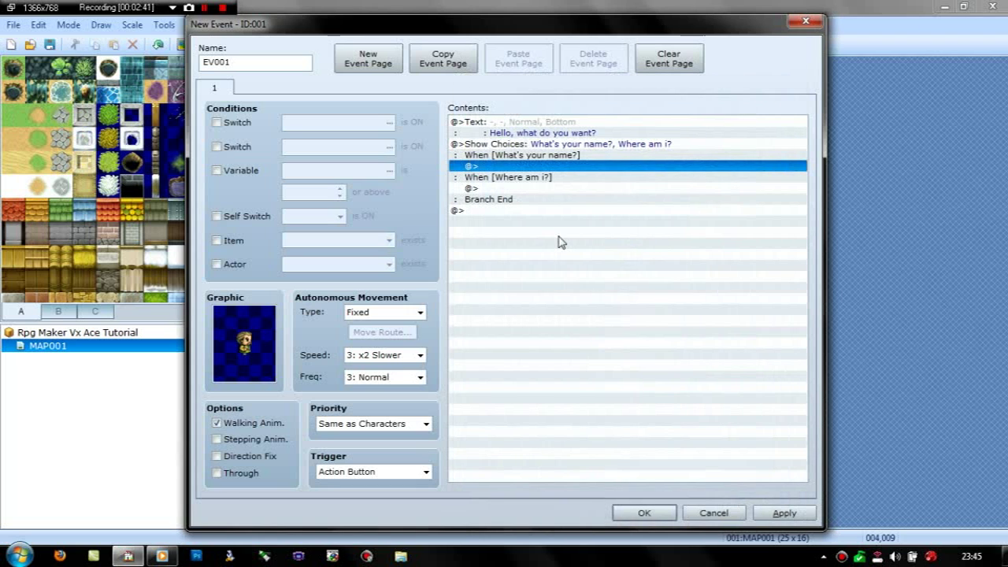
# Step: Add a Show Text reply stating the character's name in the "What's your name?" branch
pyautogui.doubleClick(502, 173)
pyautogui.click(542, 142)
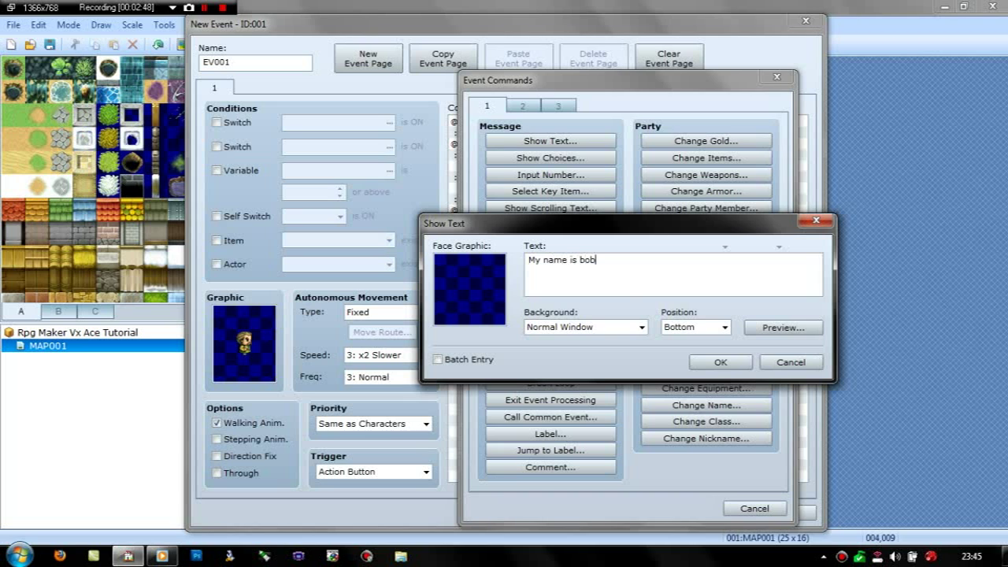
pyautogui.click(720, 363)
# Step: Add a Show Text reply reading "You are on an island." in the "Where am i?" branch
pyautogui.doubleClick(530, 211)
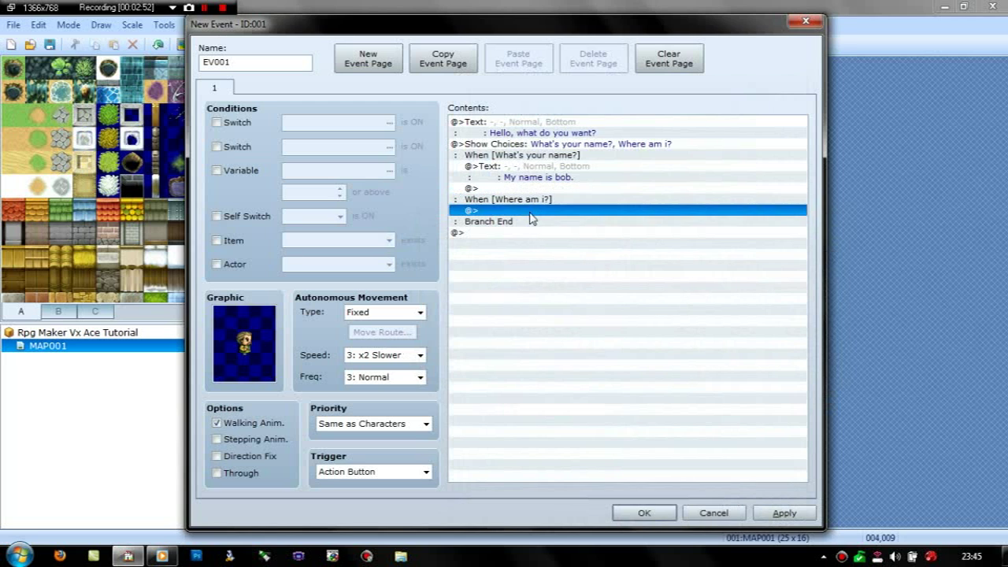
pyautogui.click(535, 141)
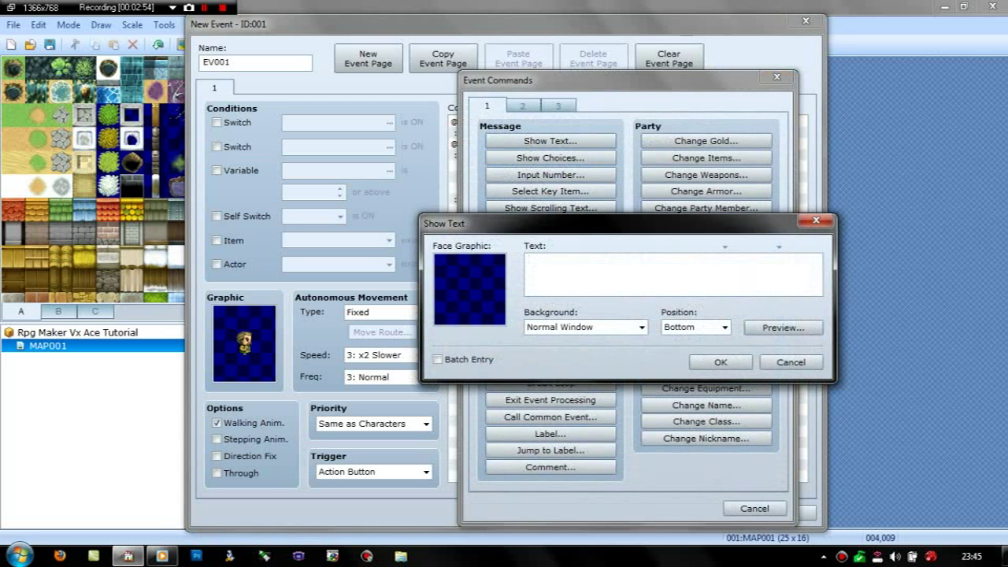
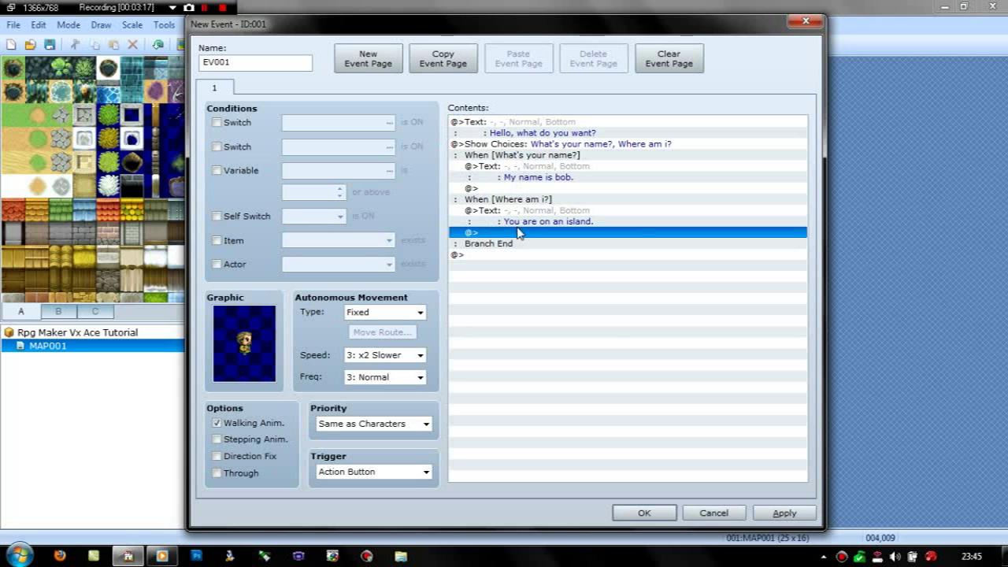
# Step: Insert a Loop command after the "You are on an island." reply in the "Where am i?" branch
pyautogui.rightClick(518, 231)
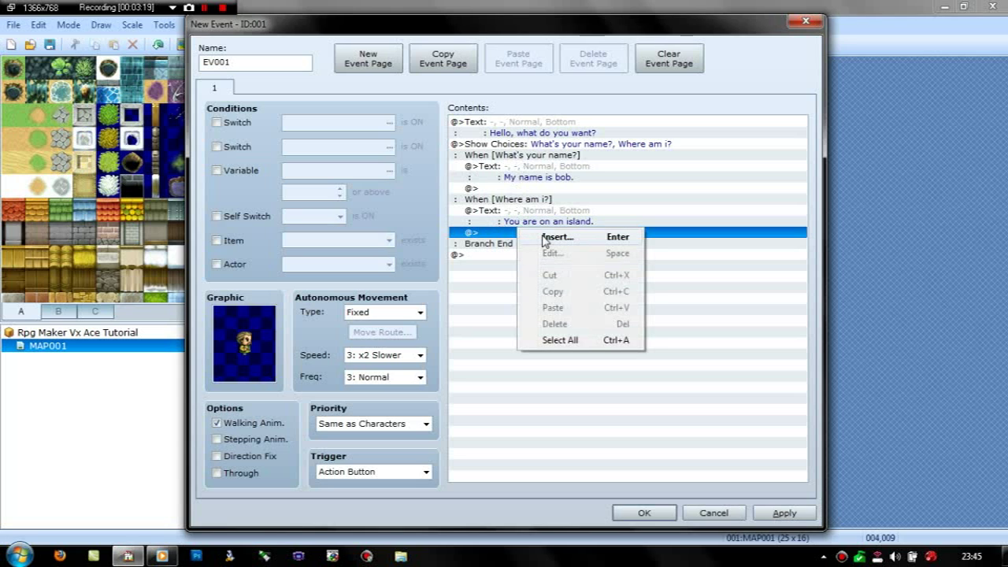
pyautogui.click(485, 233)
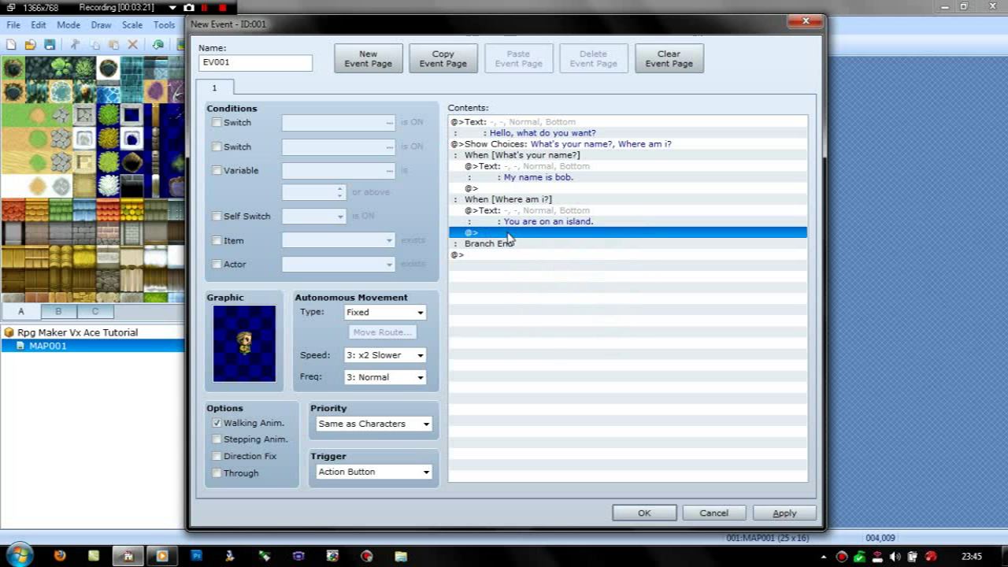
pyautogui.doubleClick(507, 234)
pyautogui.click(527, 367)
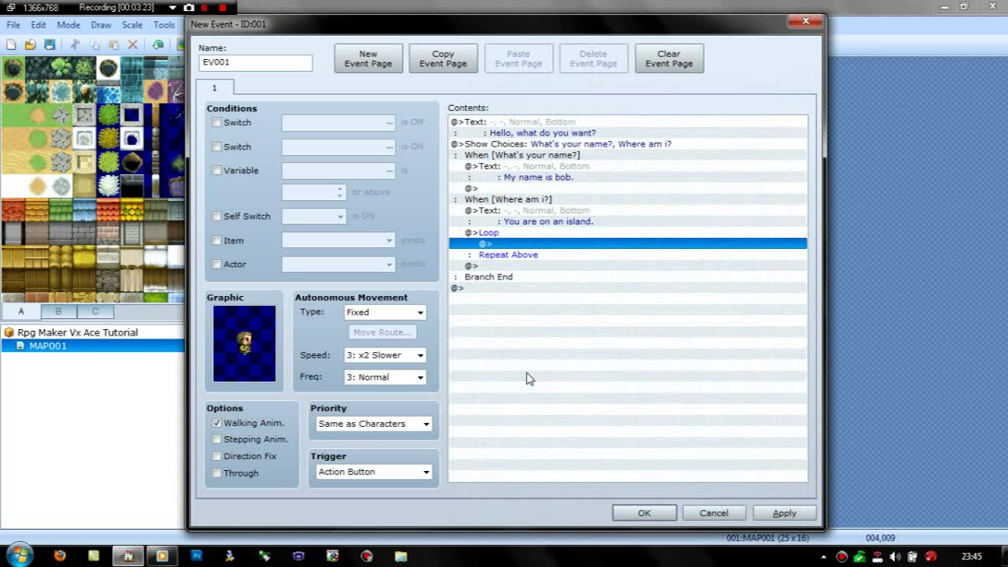
# Step: Copy the whole Show Choices block and paste it inside the loop
pyautogui.click(494, 134)
pyautogui.click(493, 144)
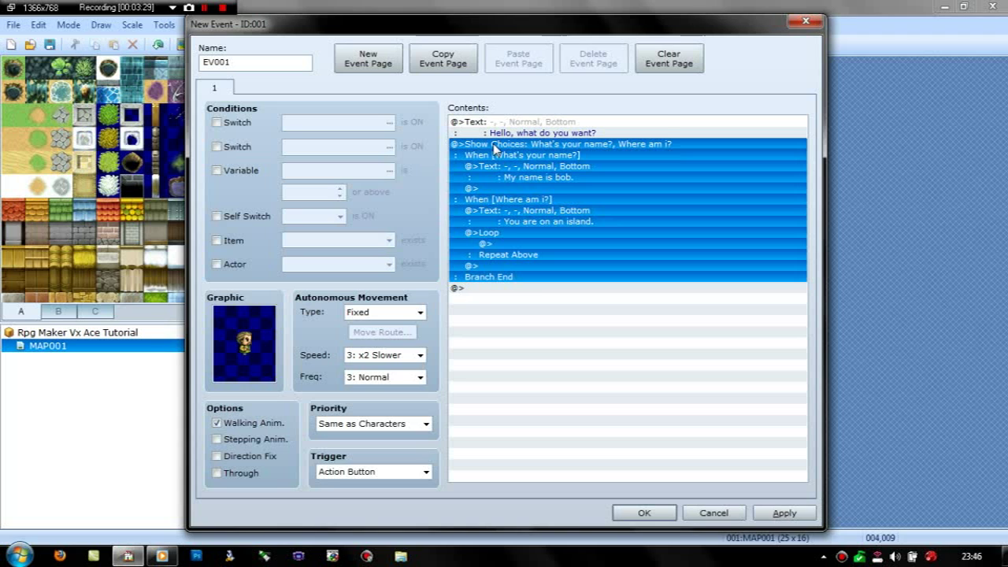
pyautogui.press('Down')
pyautogui.press('Down')
pyautogui.press('Down')
pyautogui.press('Down')
pyautogui.press('Down')
pyautogui.press('Down')
pyautogui.press('Down')
pyautogui.press('Down')
pyautogui.press('Down')
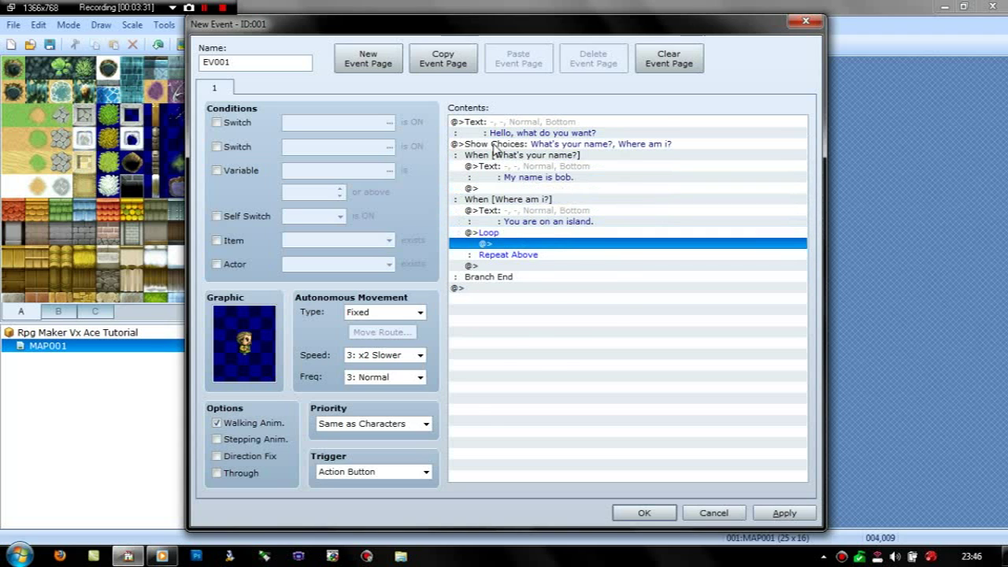
pyautogui.hotkey('ctrl', 'v')
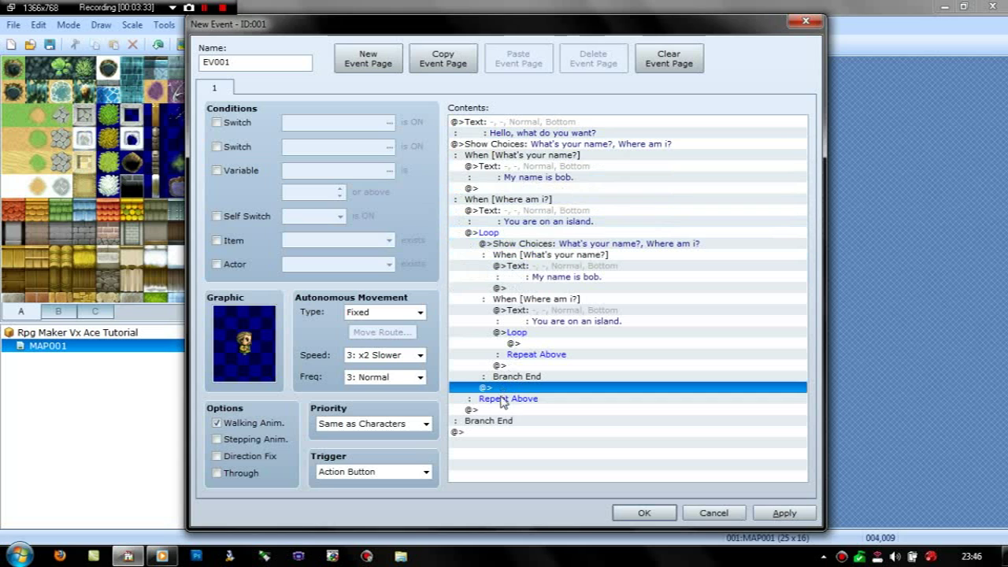
# Step: Delete the nested empty loop from the pasted "Where am i?" branch
pyautogui.click(520, 332)
pyautogui.press('Delete')
pyautogui.press('Down')
pyautogui.press('Up')
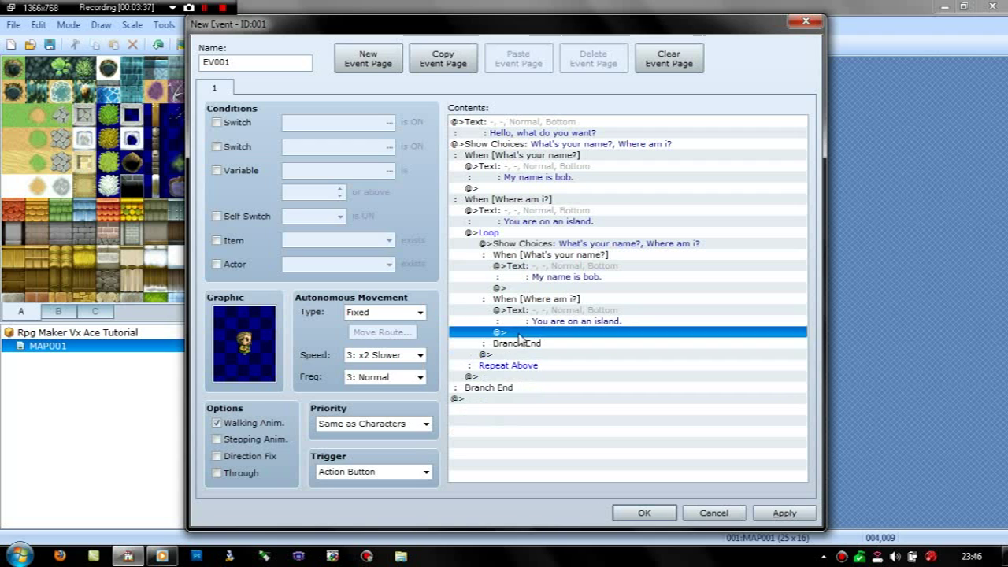
pyautogui.press('Down')
pyautogui.press('Down')
pyautogui.press('Up')
pyautogui.press('Down')
pyautogui.press('Up')
pyautogui.press('Down')
pyautogui.press('Up')
pyautogui.press('Down')
pyautogui.press('Down')
pyautogui.press('Up')
pyautogui.press('Up')
pyautogui.press('Down')
pyautogui.press('Down')
pyautogui.press('Up')
pyautogui.press('Up')
pyautogui.press('Down')
pyautogui.press('Down')
pyautogui.press('Up')
pyautogui.press('Up')
pyautogui.press('Down')
pyautogui.press('Down')
pyautogui.press('Up')
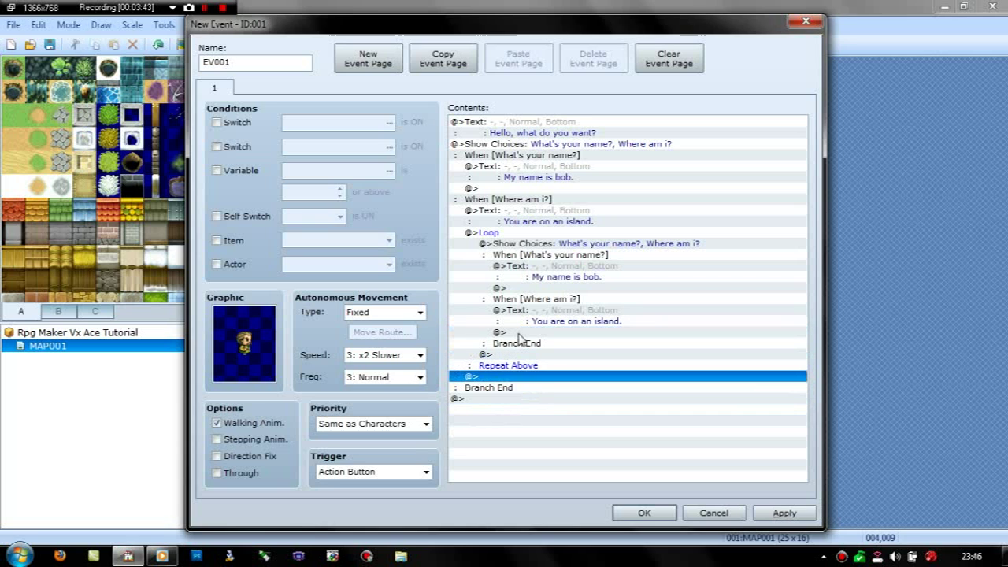
# Step: Add a Break Loop command directly after the loop and save the event
pyautogui.doubleClick(505, 379)
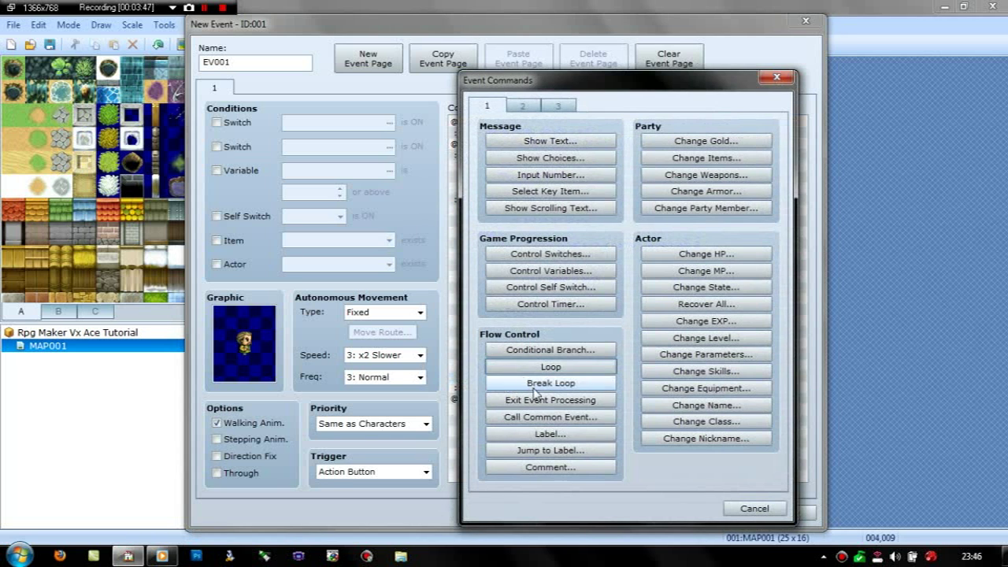
pyautogui.click(551, 383)
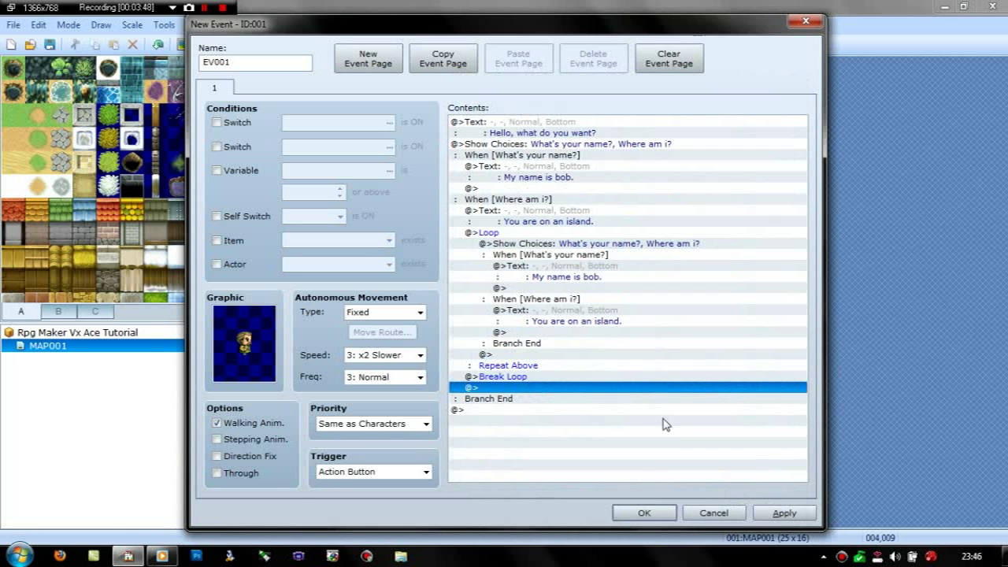
pyautogui.click(643, 510)
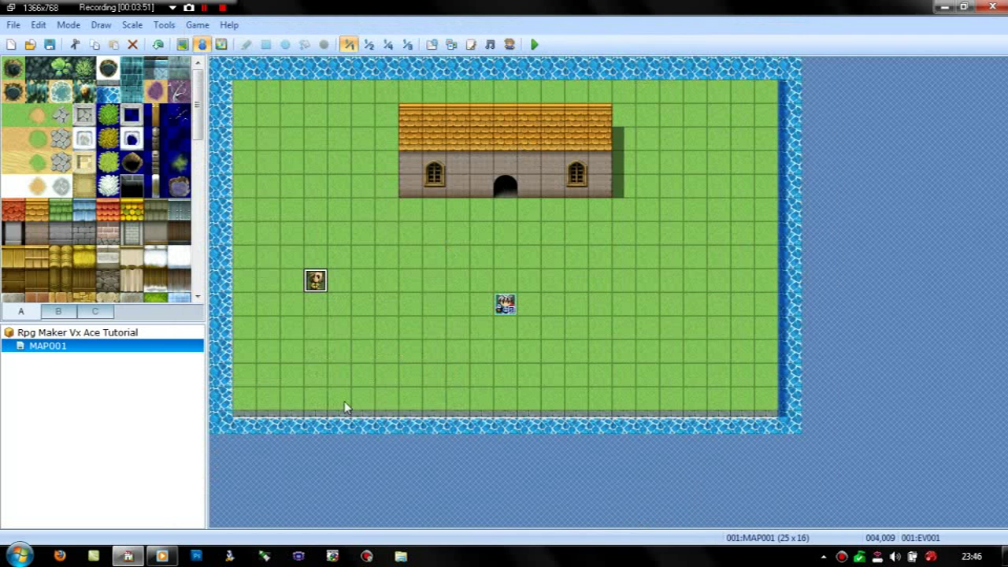
pyautogui.rightClick(508, 191)
pyautogui.click(481, 281)
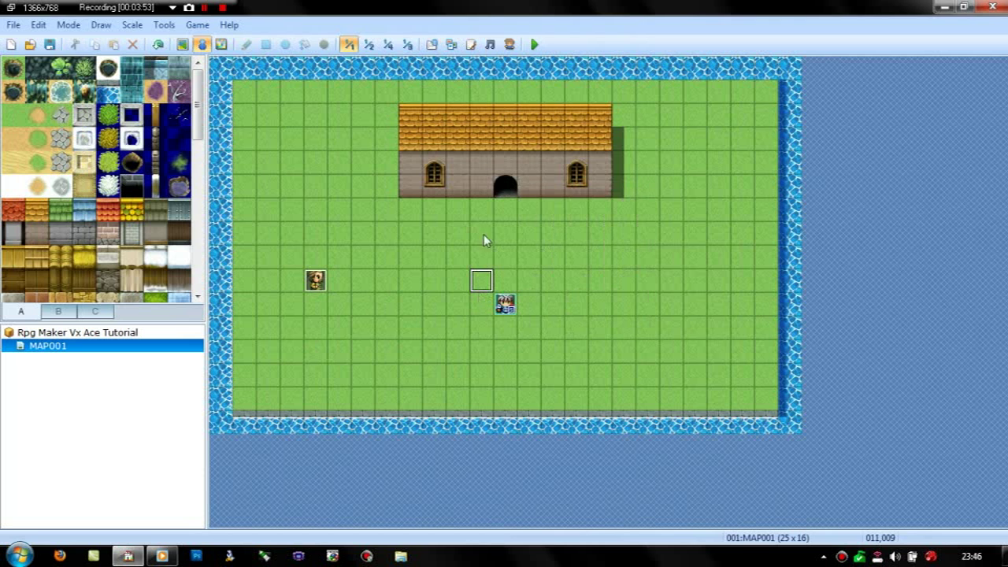
# Step: Lower the volume of the Theme5 title screen music in the database's System settings, previewing the track
pyautogui.click(432, 44)
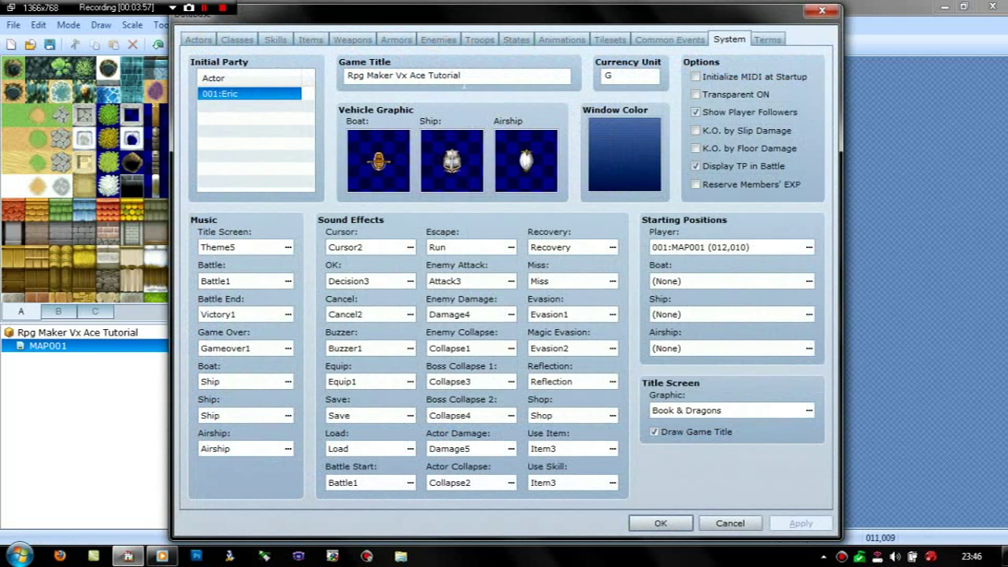
pyautogui.click(408, 76)
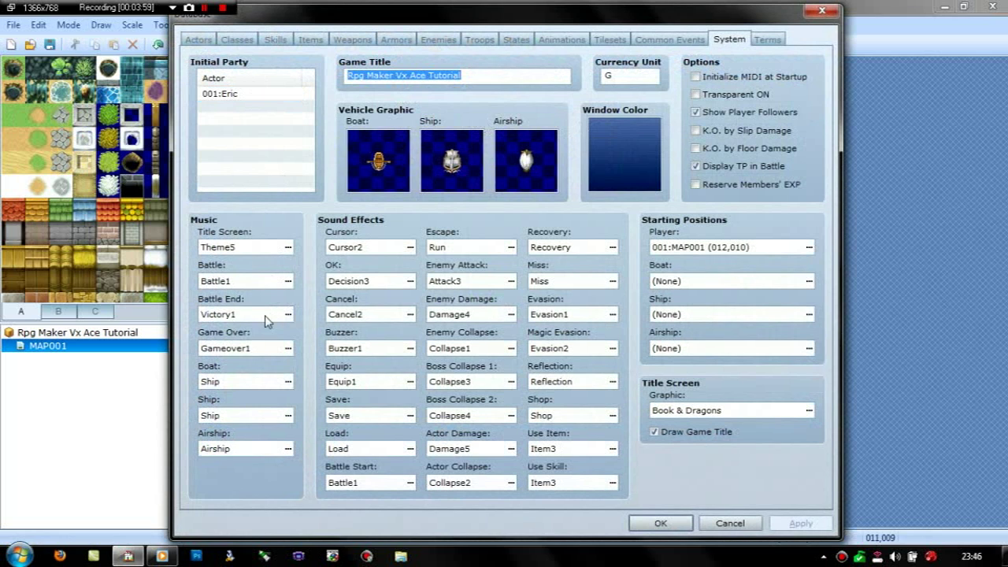
pyautogui.click(287, 247)
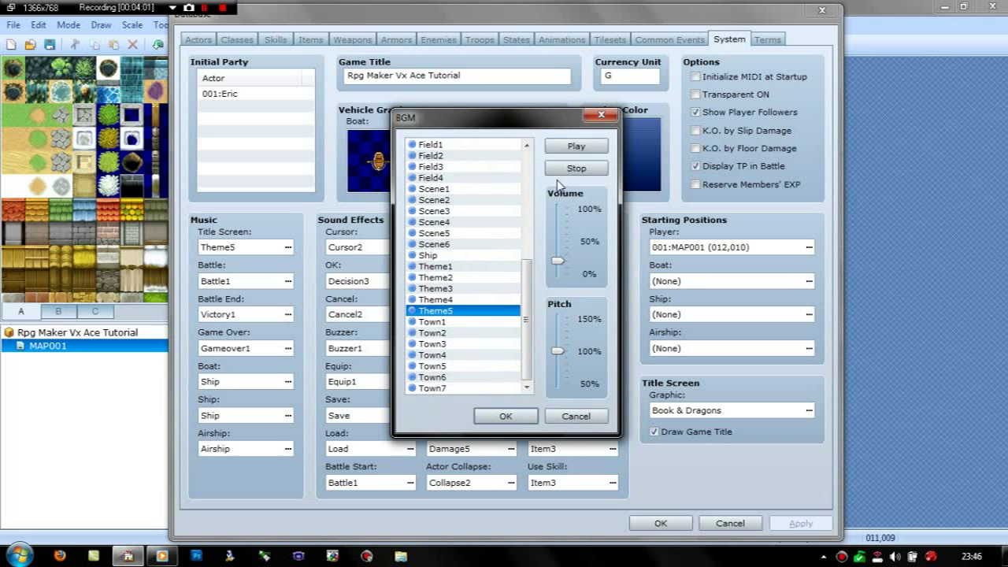
pyautogui.click(571, 148)
pyautogui.click(567, 169)
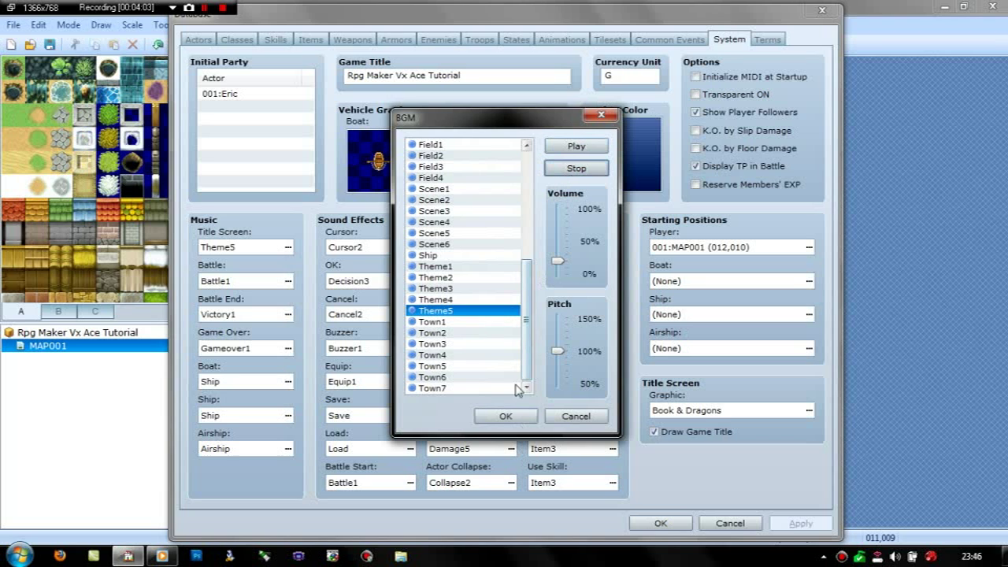
pyautogui.moveTo(561, 277); pyautogui.dragTo(559, 285)
pyautogui.click(571, 146)
pyautogui.click(570, 168)
pyautogui.click(505, 416)
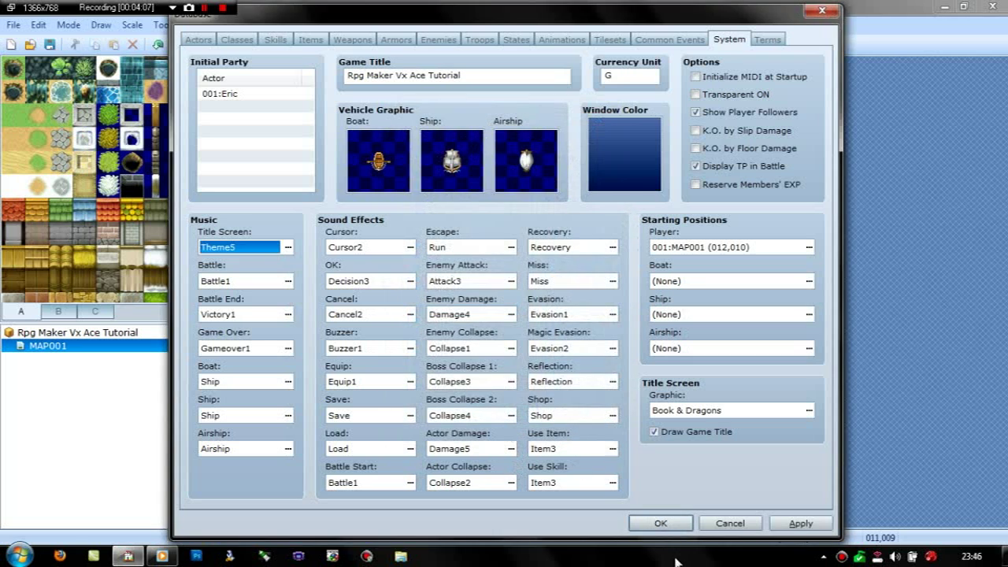
pyautogui.click(661, 522)
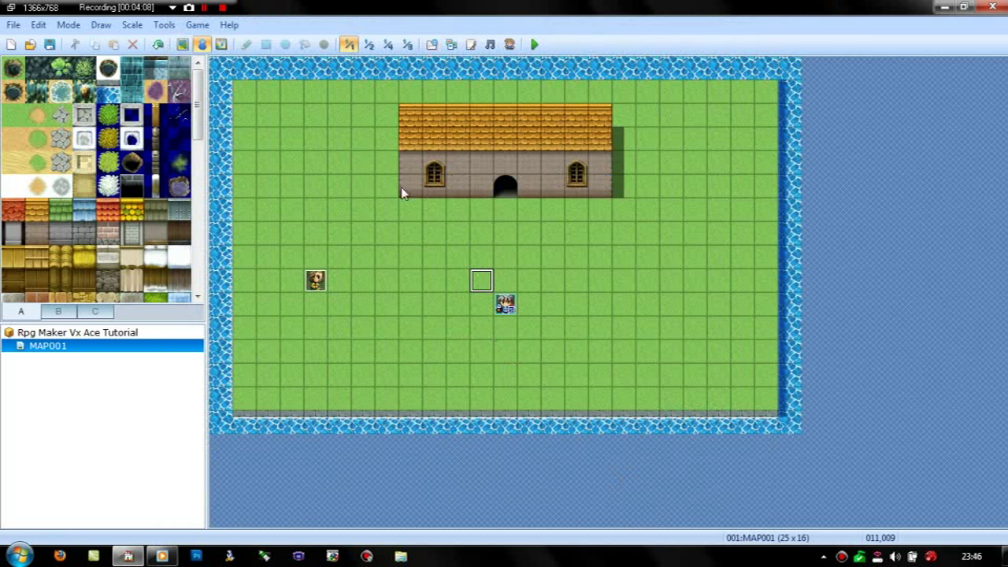
# Step: Start a playtest and begin a new game from the title screen
pyautogui.click(534, 44)
pyautogui.click(449, 312)
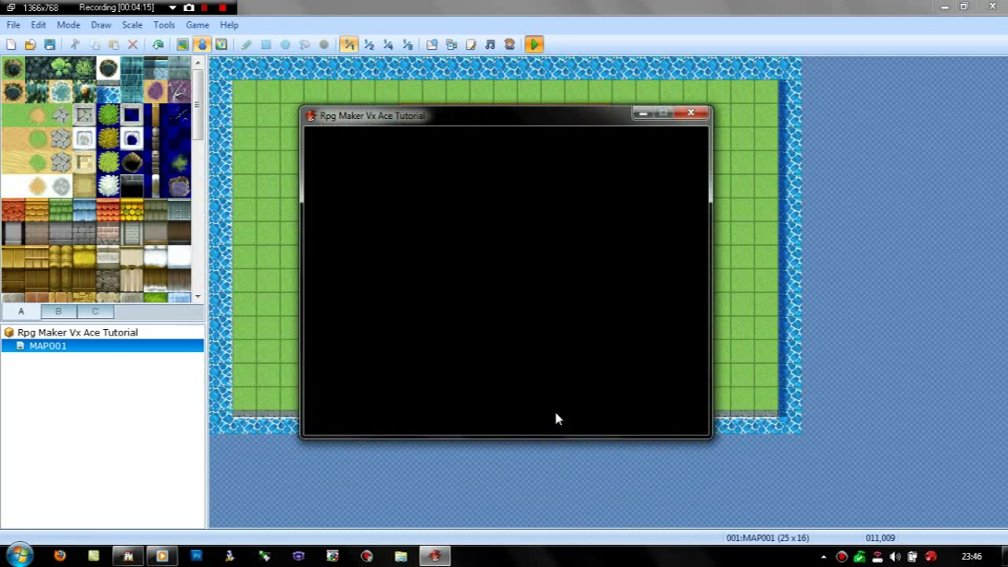
pyautogui.press('Down')
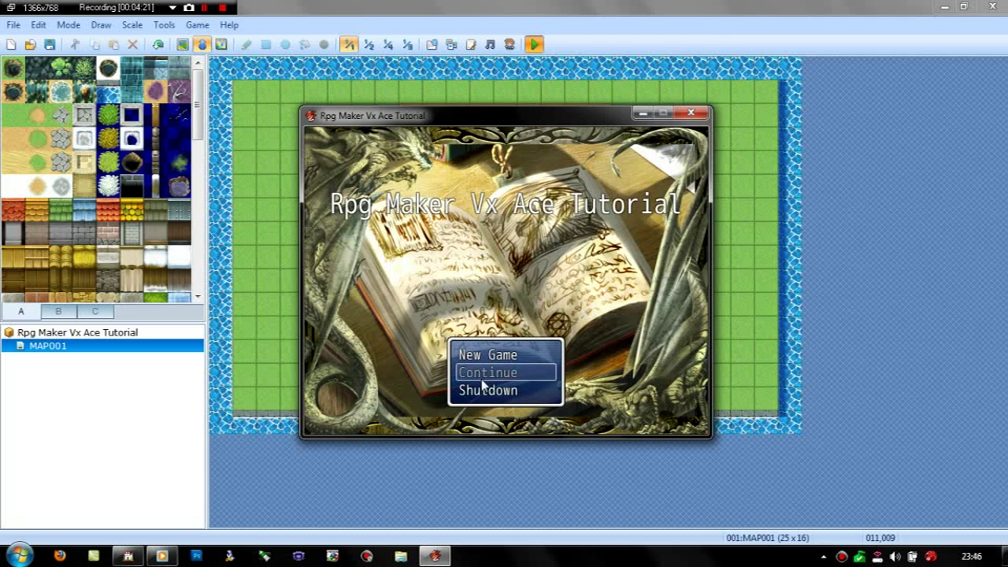
pyautogui.press('Up')
pyautogui.press('Return')
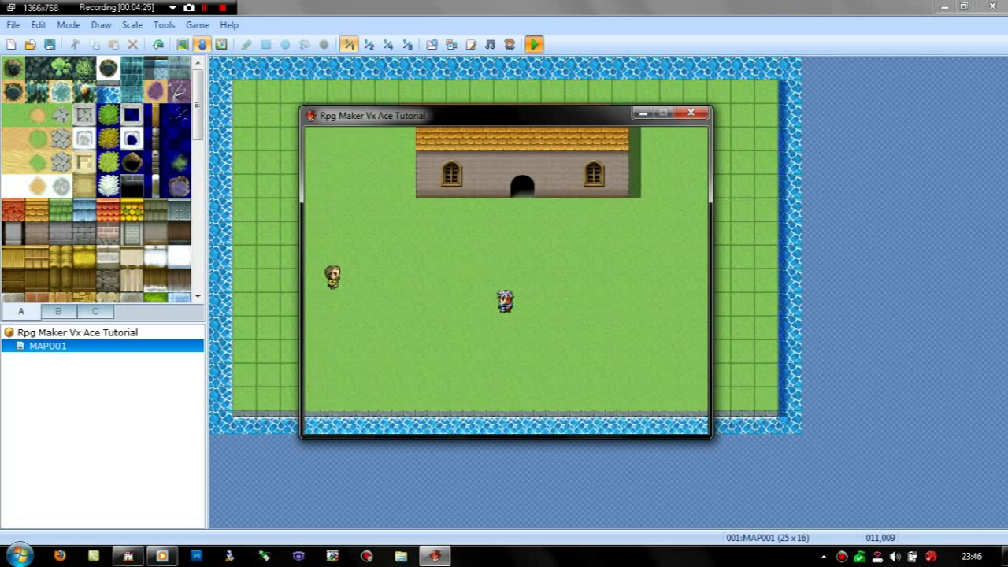
# Step: Walk the player across the grass until standing right beside the character event
pyautogui.press('Up')
pyautogui.press('Left')
pyautogui.press('Left')
pyautogui.press('Left')
pyautogui.press('Left')
pyautogui.press('Left')
pyautogui.press('Left')
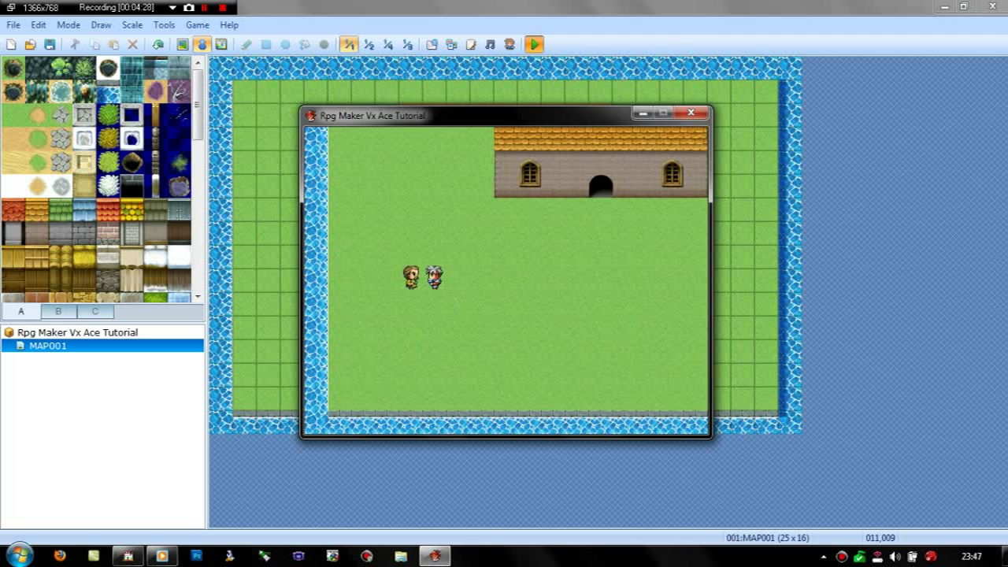
# Step: Talk to the character and test the "What's your name?" and "Where am i?" choices
pyautogui.press('Return')
pyautogui.press('Up')
pyautogui.press('Return')
pyautogui.press('Return')
pyautogui.press('Return')
pyautogui.press('Down')
pyautogui.press('Return')
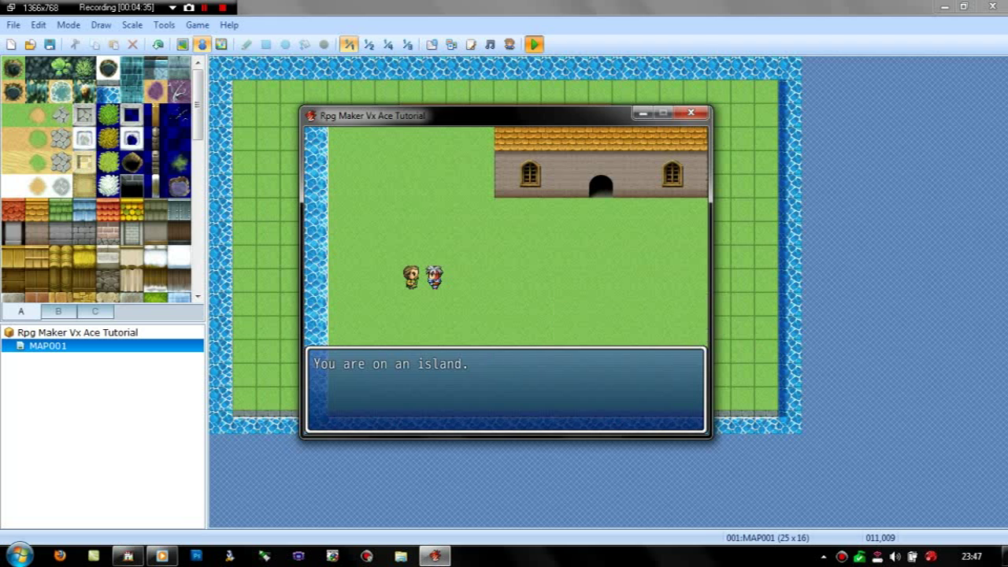
# Step: Test the repeated choices inside the loop several times, then close the playtest
pyautogui.press('Return')
pyautogui.press('Down')
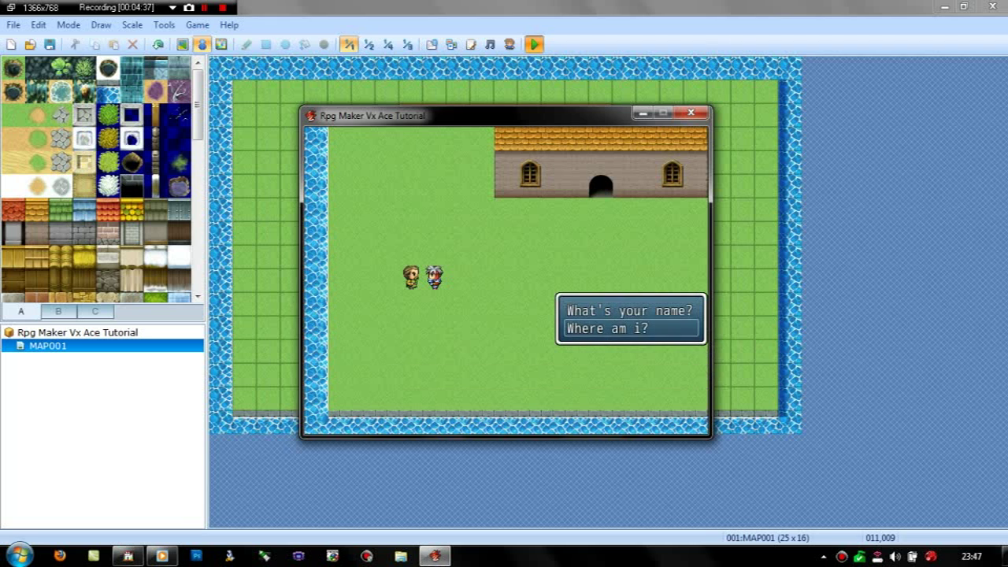
pyautogui.press('Up')
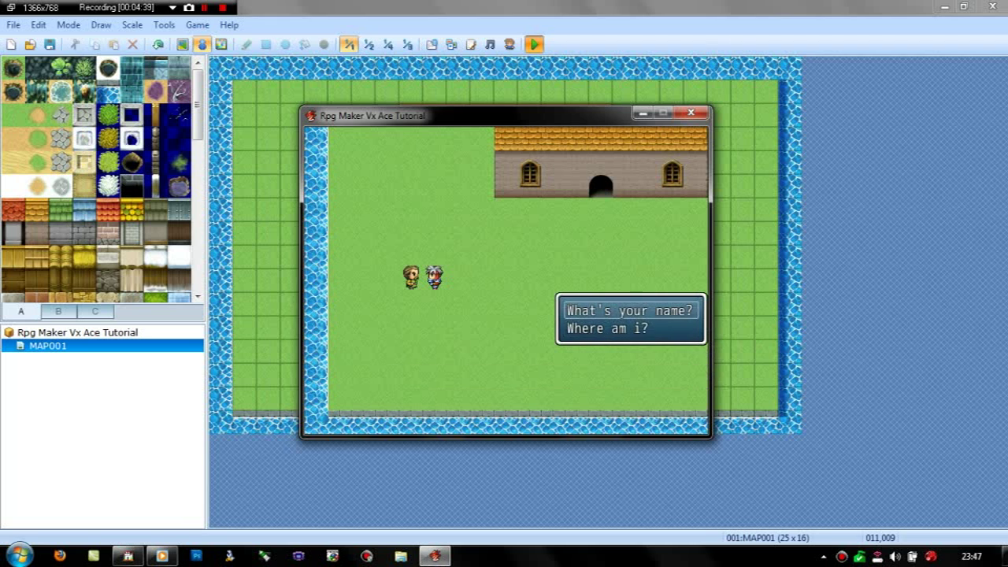
pyautogui.press('Return')
pyautogui.press('Return')
pyautogui.press('Return')
pyautogui.press('Return')
pyautogui.press('Down')
pyautogui.press('Return')
pyautogui.press('Return')
pyautogui.press('Down')
pyautogui.press('Return')
pyautogui.press('Return')
pyautogui.press('Down')
pyautogui.press('Return')
pyautogui.press('Return')
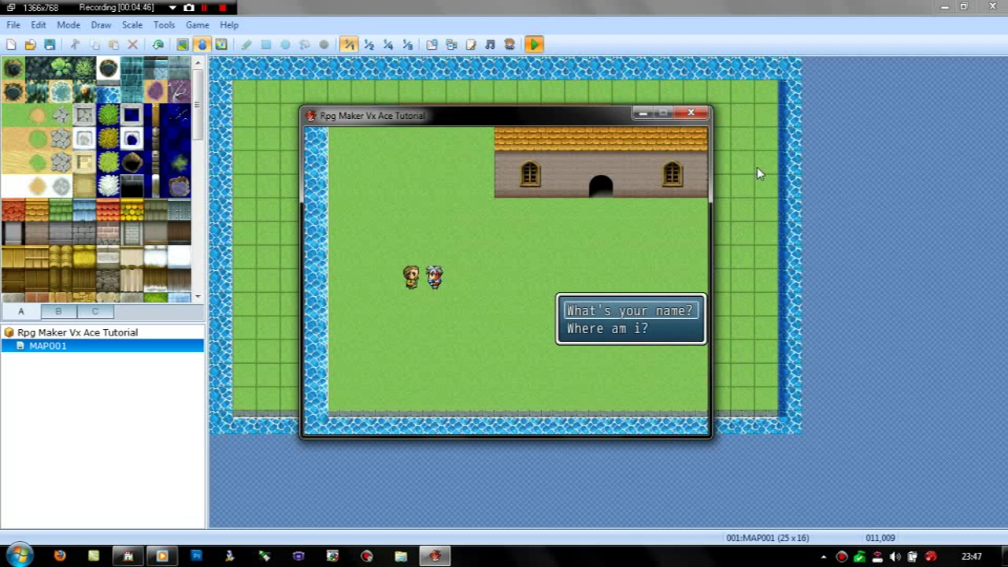
pyautogui.click(683, 113)
# Step: Delete the Loop block and the Break Loop command from the character event and save it
pyautogui.click(309, 279)
pyautogui.doubleClick(314, 279)
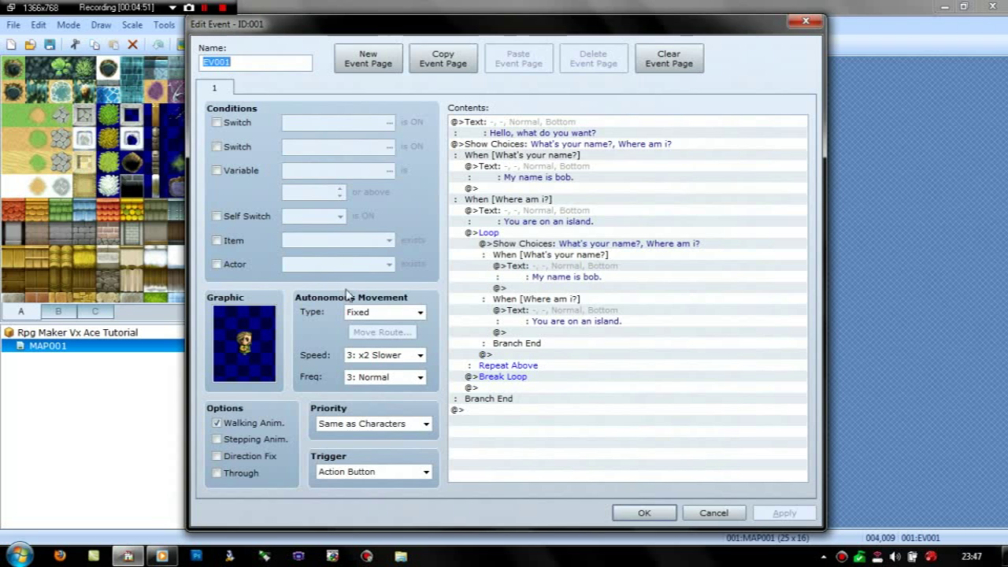
pyautogui.click(499, 356)
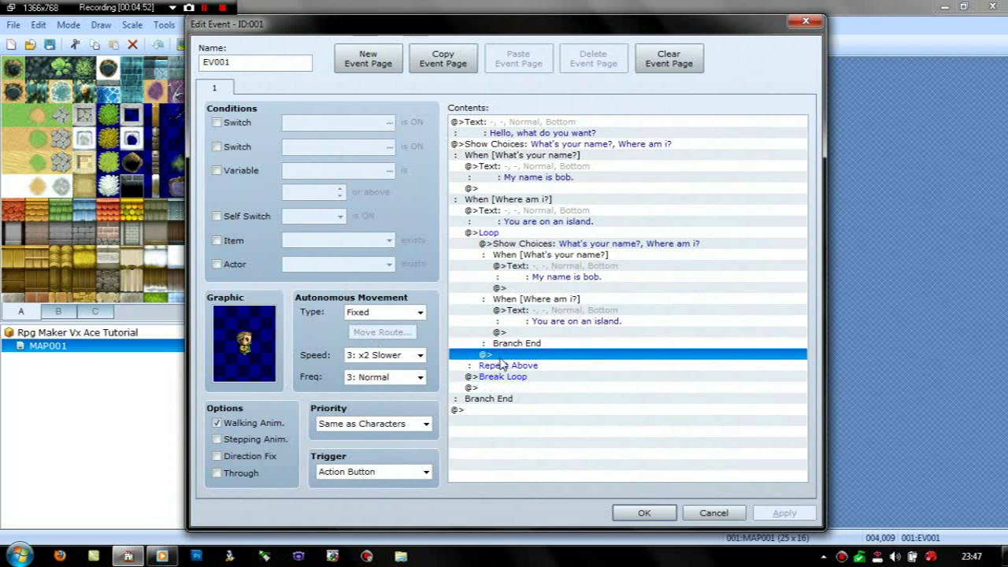
pyautogui.click(496, 232)
pyautogui.press('Delete')
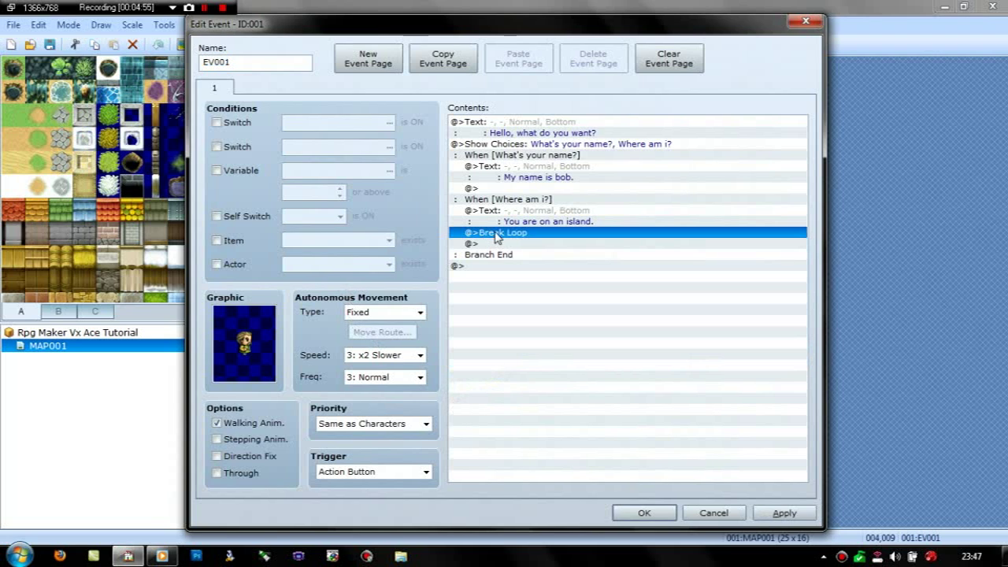
pyautogui.press('Delete')
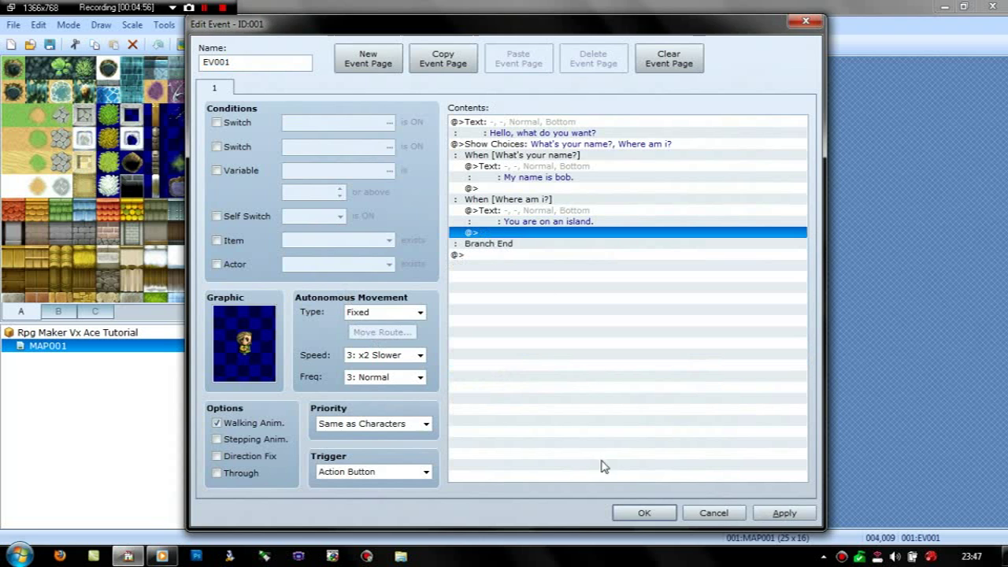
pyautogui.click(642, 512)
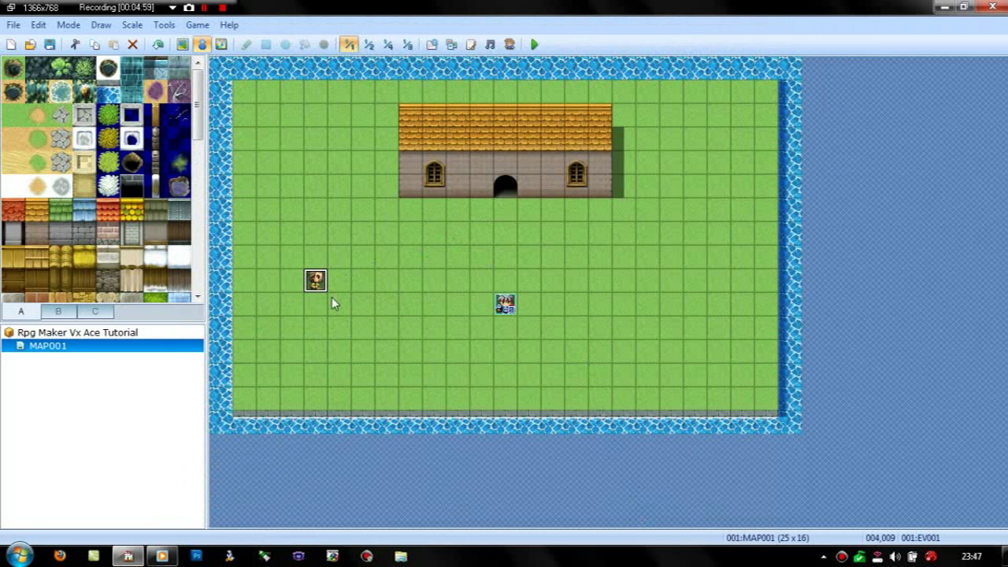
# Step: Create a new event at the house's doorway with a Play SE command for the Move sound at 0% volume and 100% pitch
pyautogui.rightClick(502, 195)
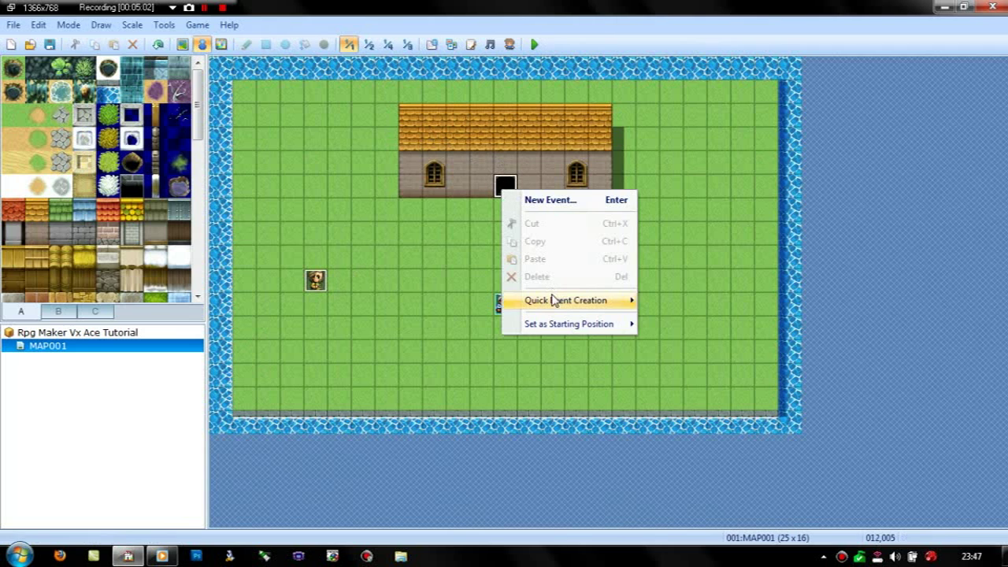
pyautogui.click(542, 200)
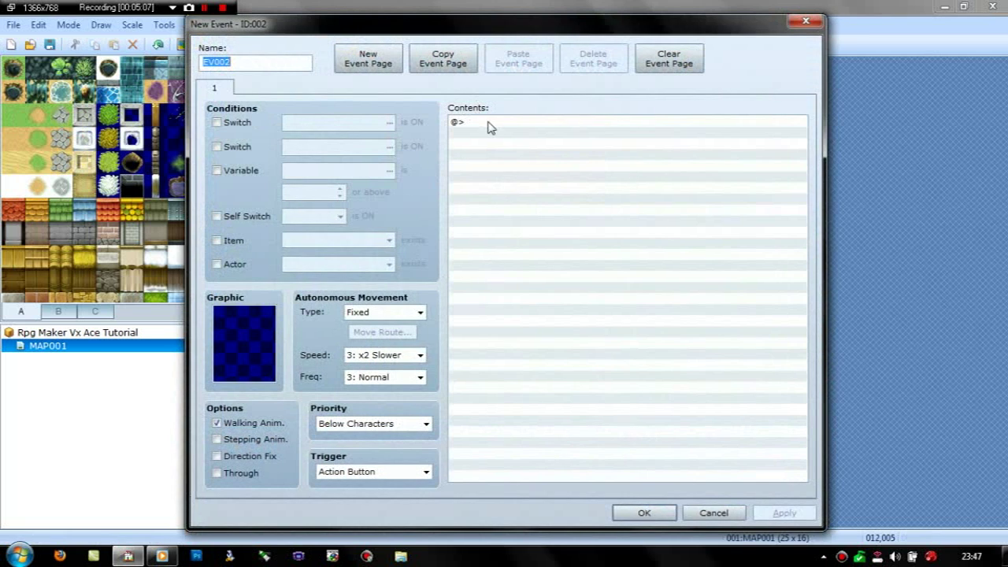
pyautogui.doubleClick(488, 124)
pyautogui.click(522, 107)
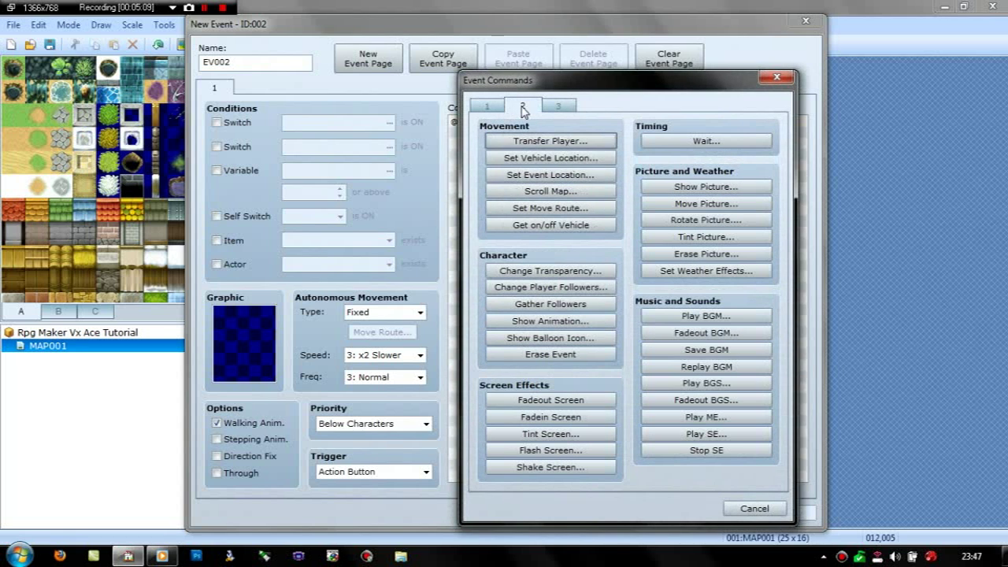
pyautogui.click(707, 434)
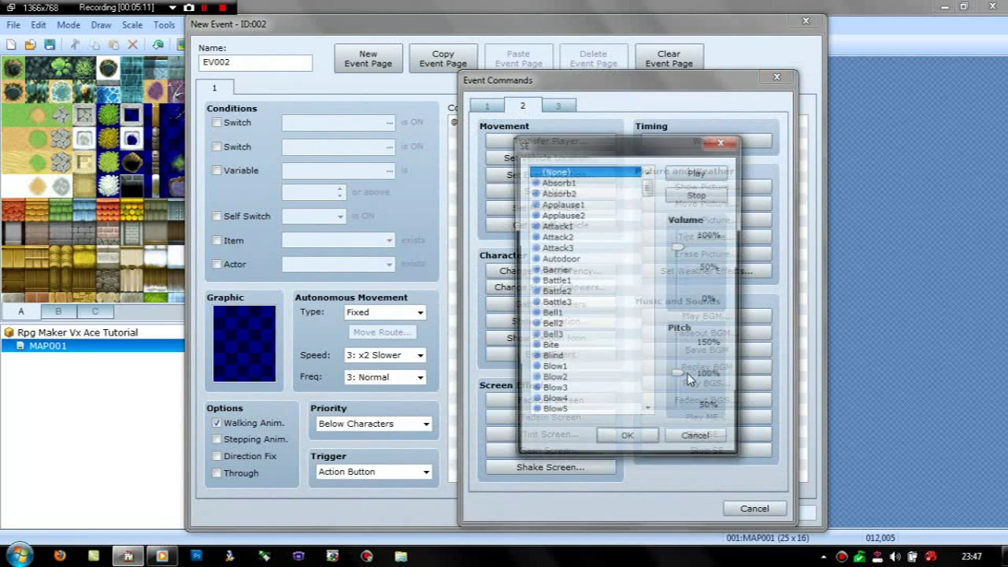
pyautogui.moveTo(650, 196); pyautogui.dragTo(647, 314)
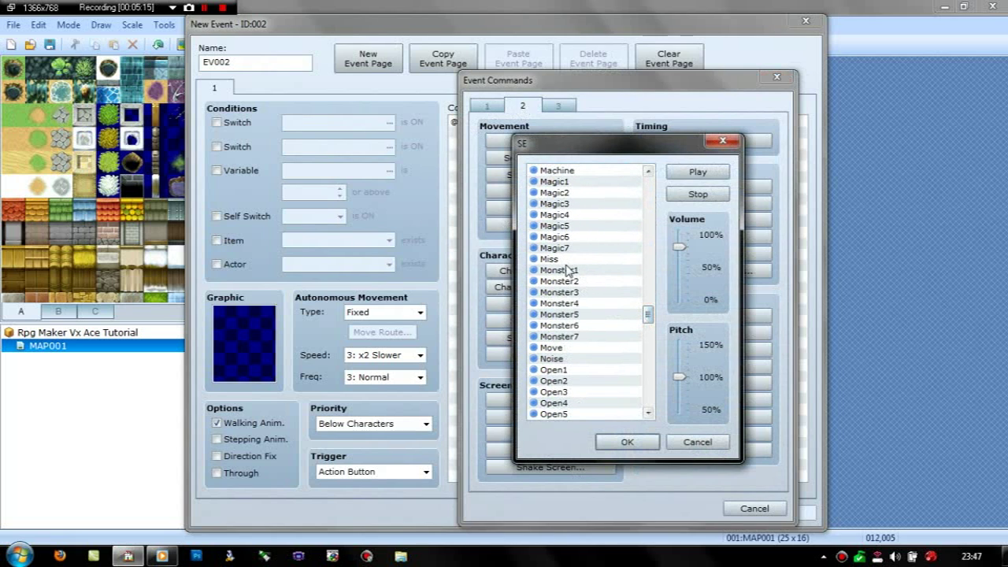
pyautogui.click(556, 348)
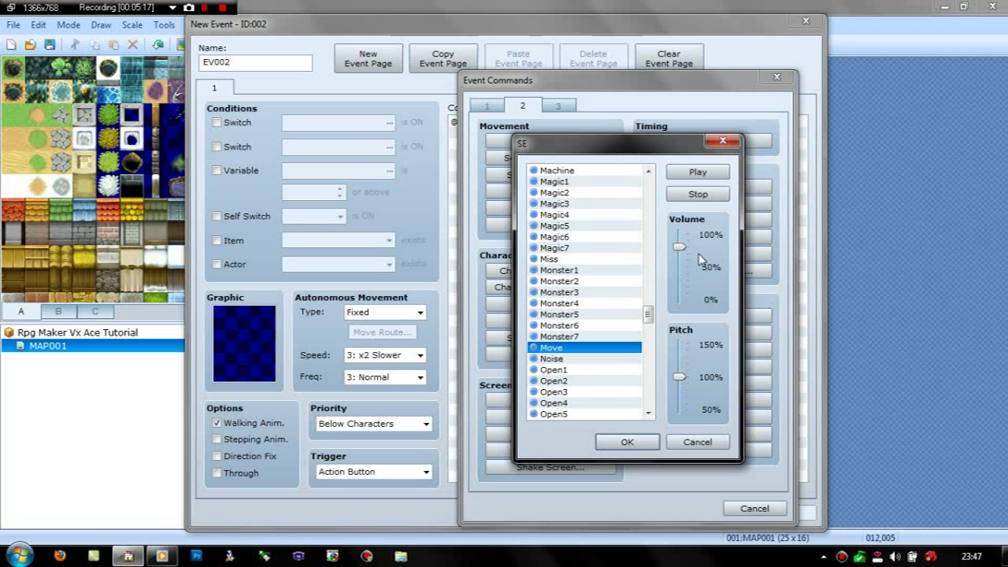
pyautogui.moveTo(679, 246); pyautogui.dragTo(685, 346)
pyautogui.click(698, 172)
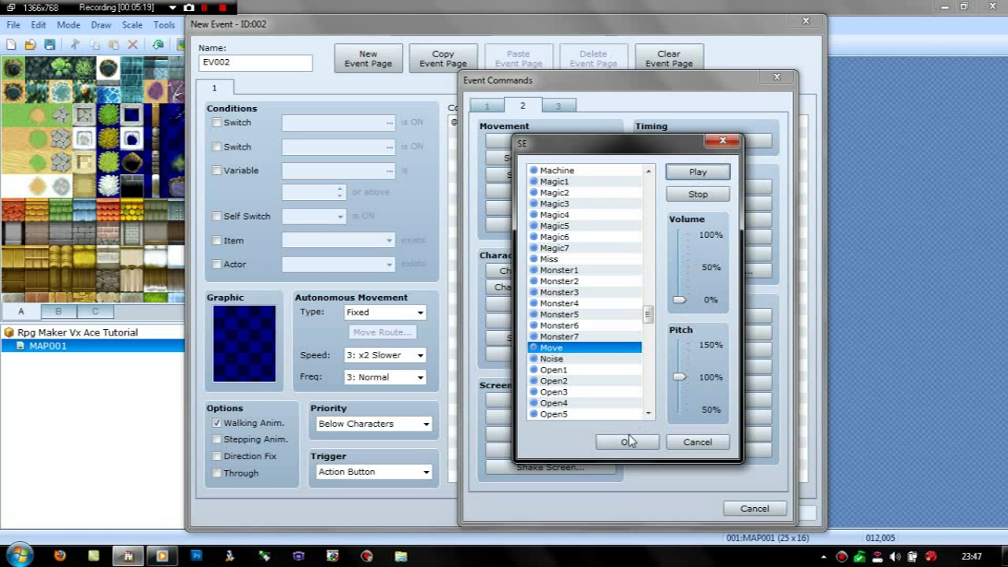
pyautogui.click(698, 194)
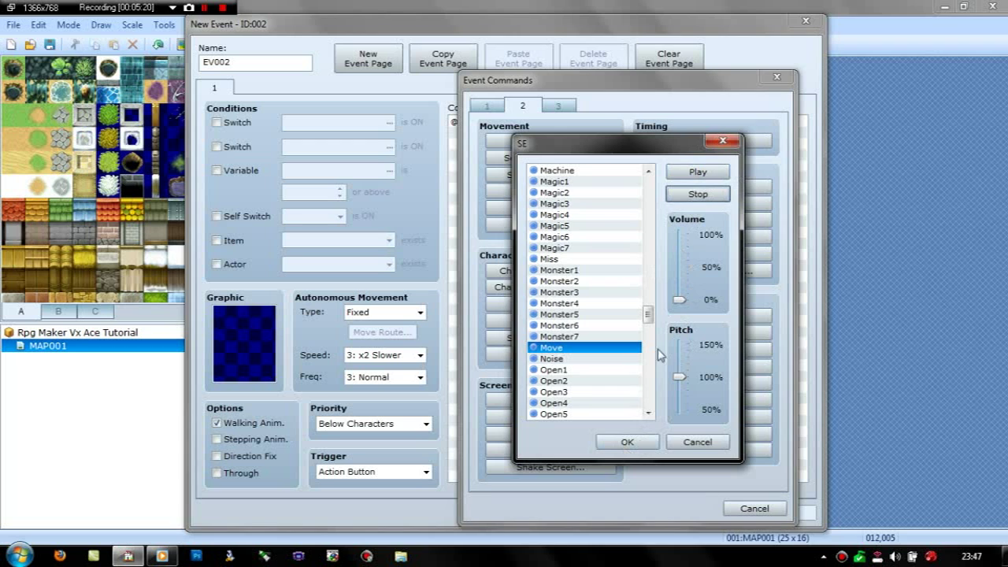
pyautogui.click(627, 442)
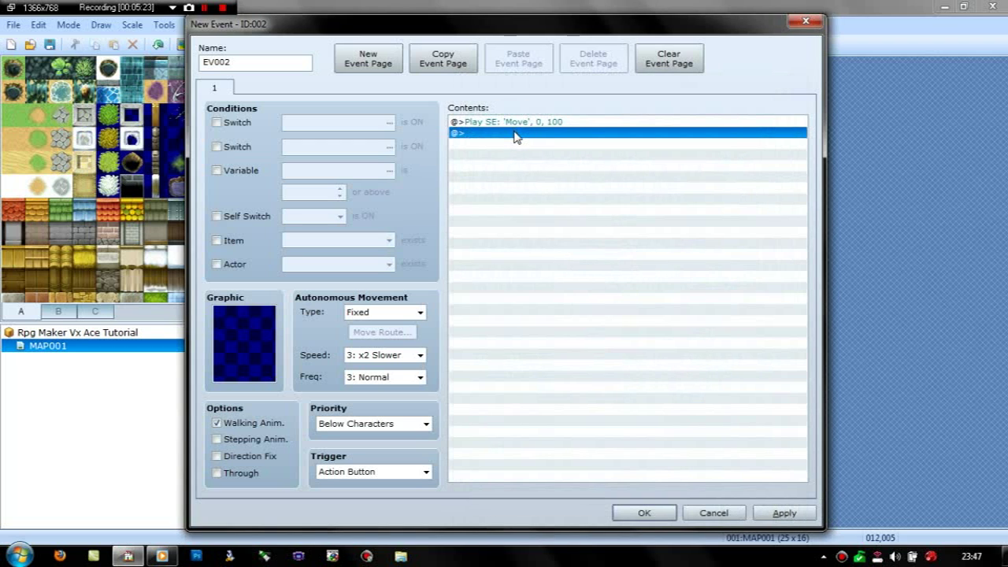
pyautogui.doubleClick(516, 133)
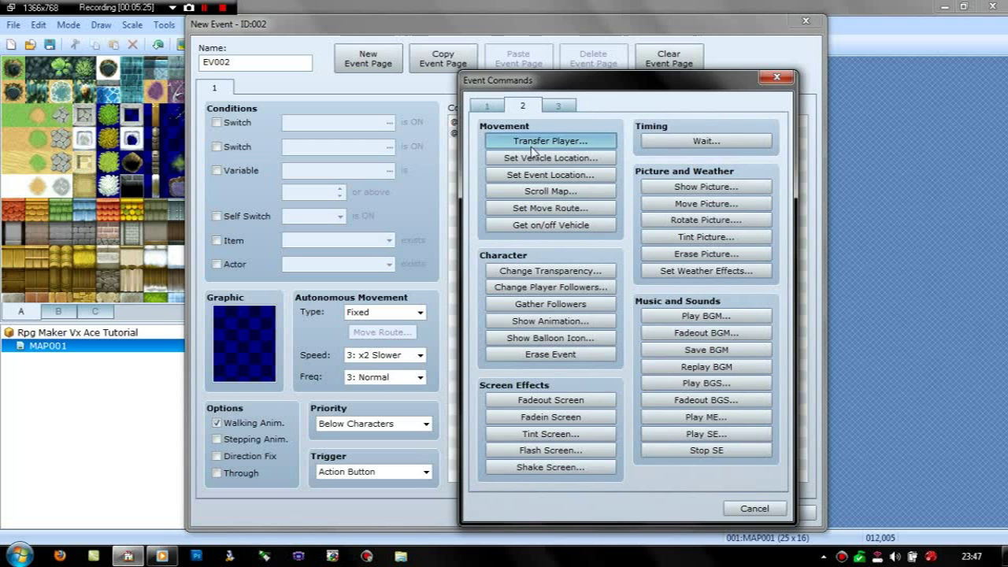
pyautogui.click(550, 141)
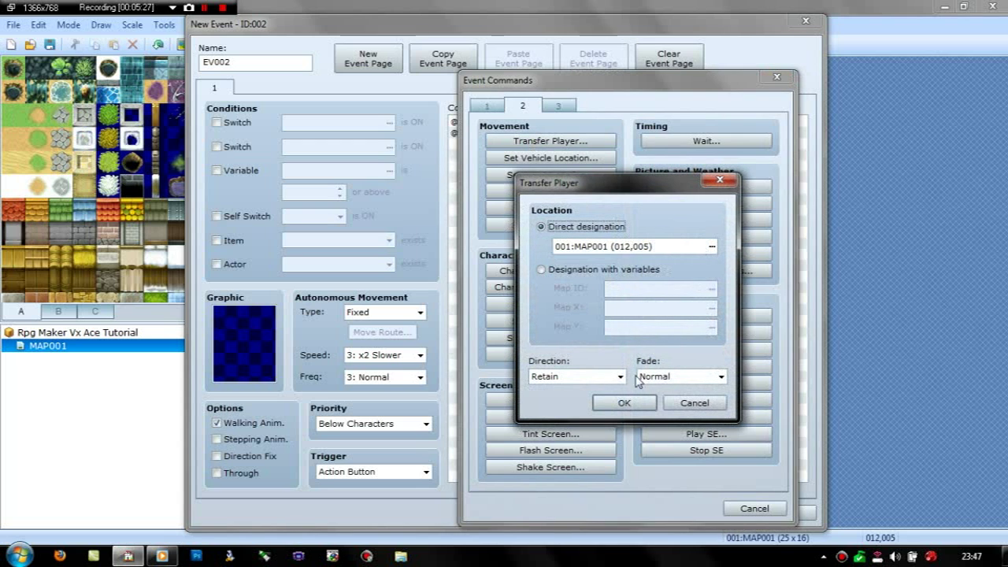
pyautogui.click(674, 403)
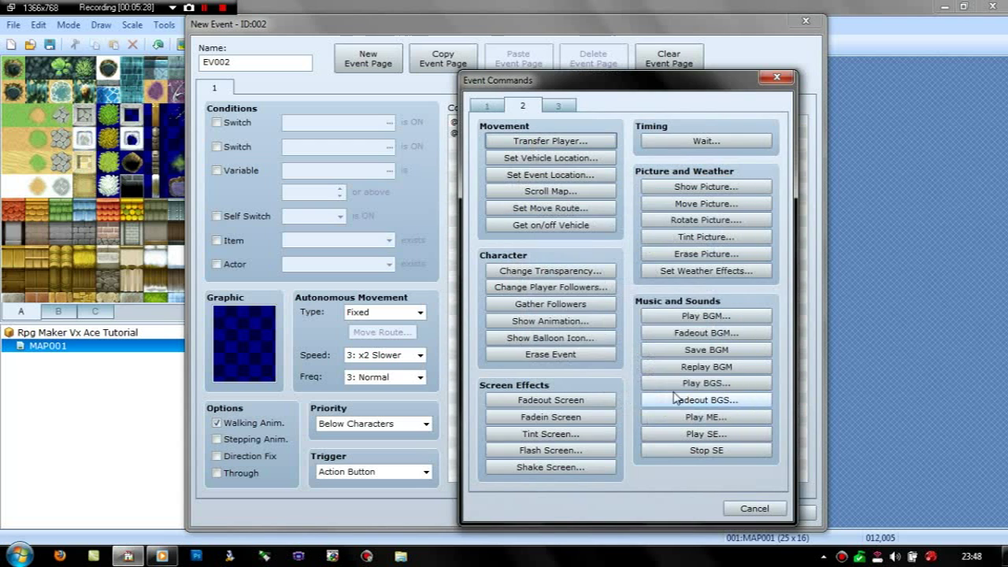
pyautogui.click(736, 506)
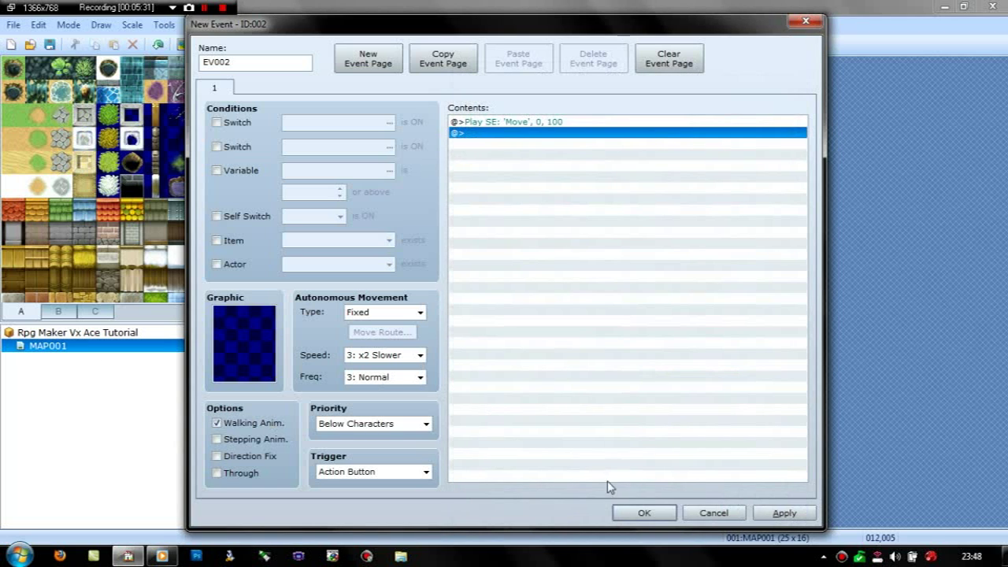
# Step: Save the doorway event and add a new map with default settings beneath MAP001
pyautogui.click(642, 512)
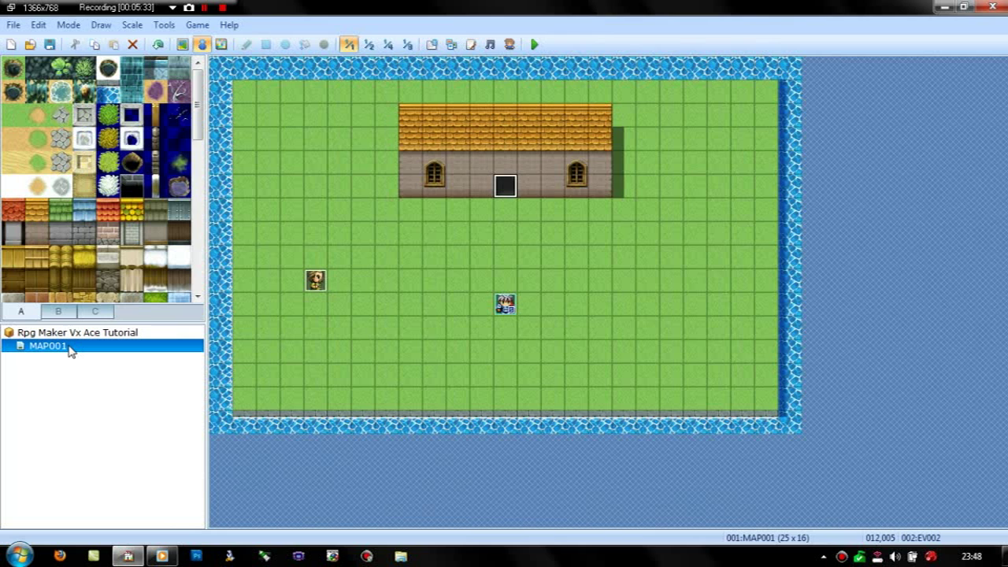
pyautogui.press('Insert')
pyautogui.press('Return')
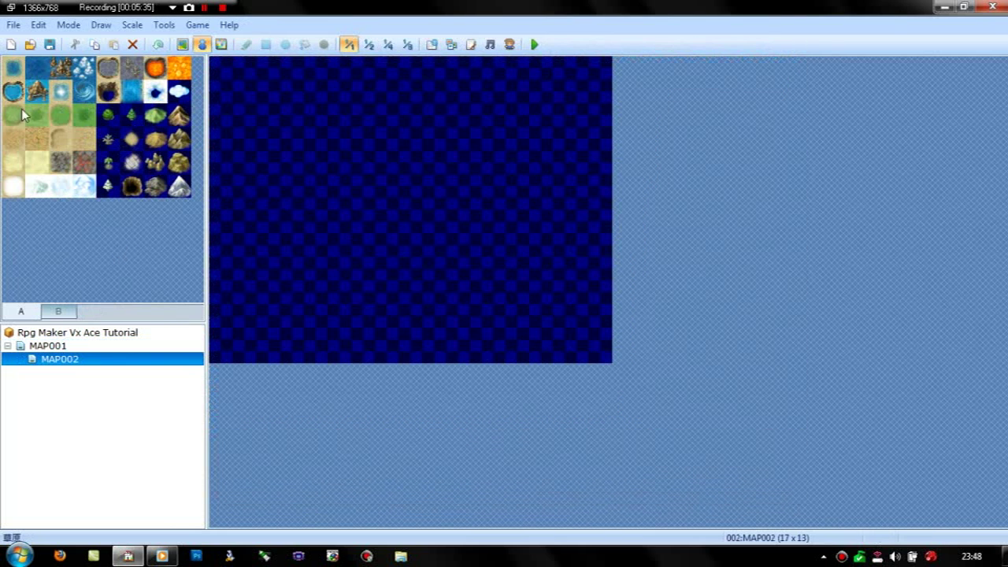
# Step: Set the new map's tileset to 003:Interior in its map properties and confirm
pyautogui.doubleClick(70, 360)
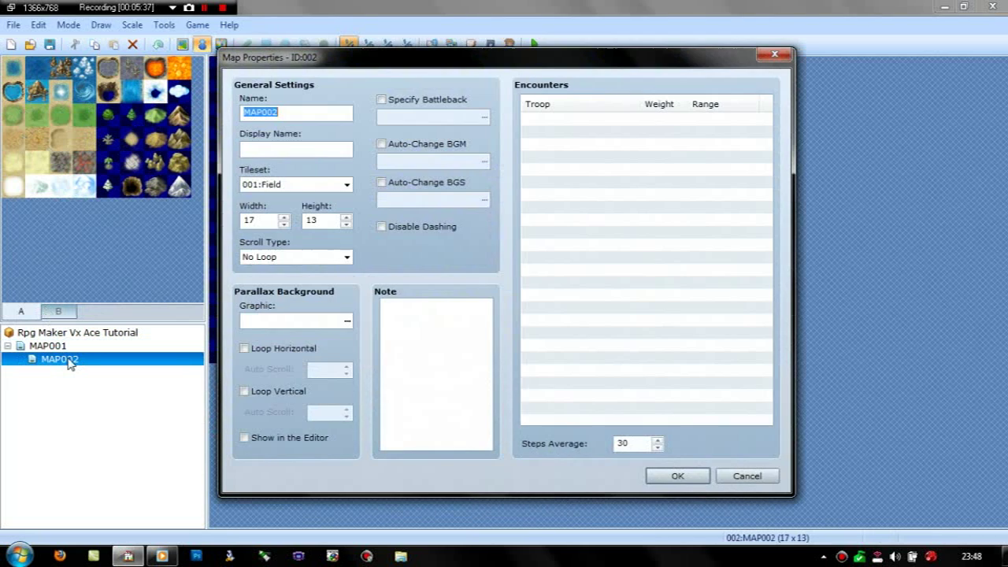
pyautogui.click(319, 188)
pyautogui.press('Down')
pyautogui.press('Down')
pyautogui.press('Return')
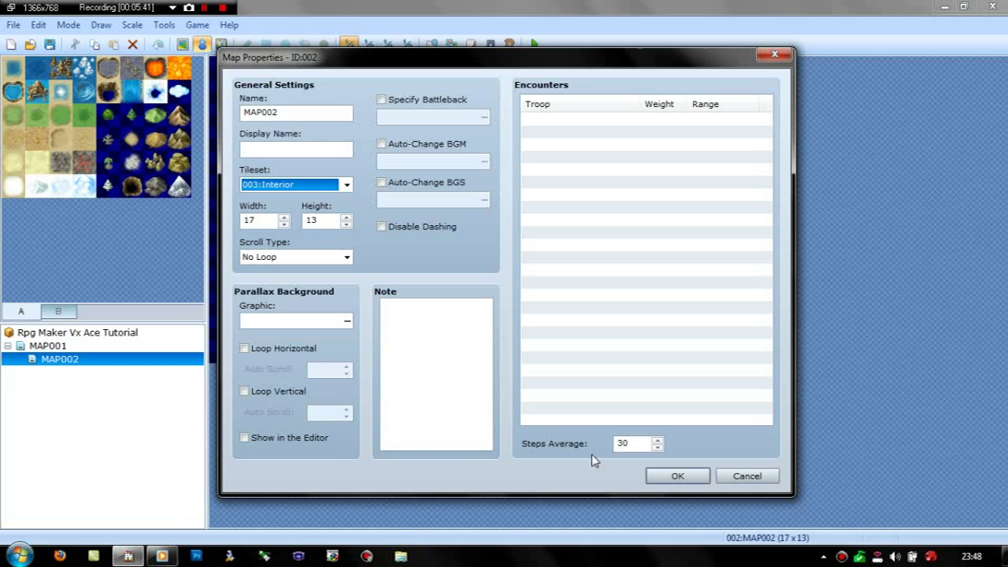
pyautogui.click(657, 476)
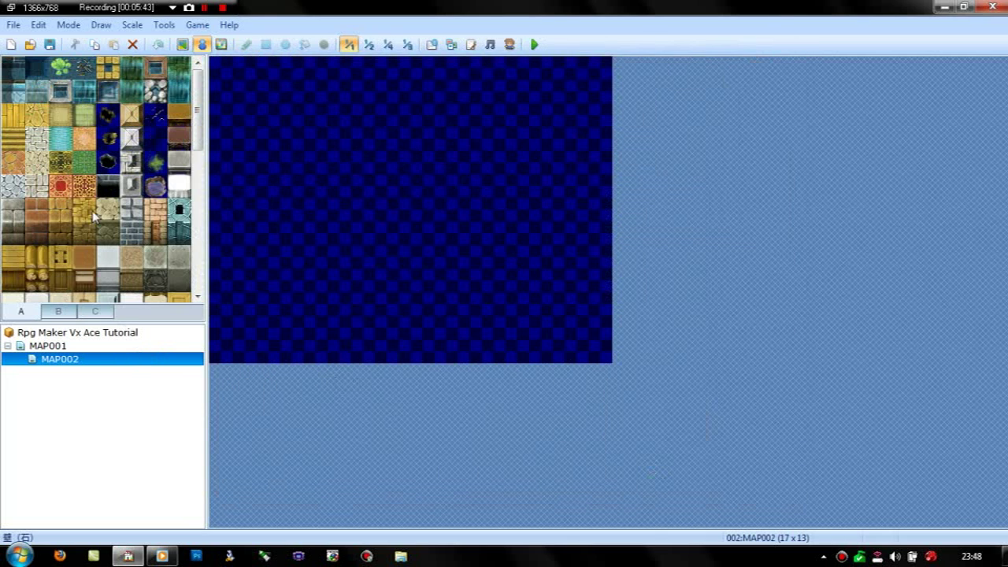
# Step: Fill all of MAP002 with the grey cobblestone floor tile in map editing mode
pyautogui.click(15, 187)
pyautogui.click(181, 44)
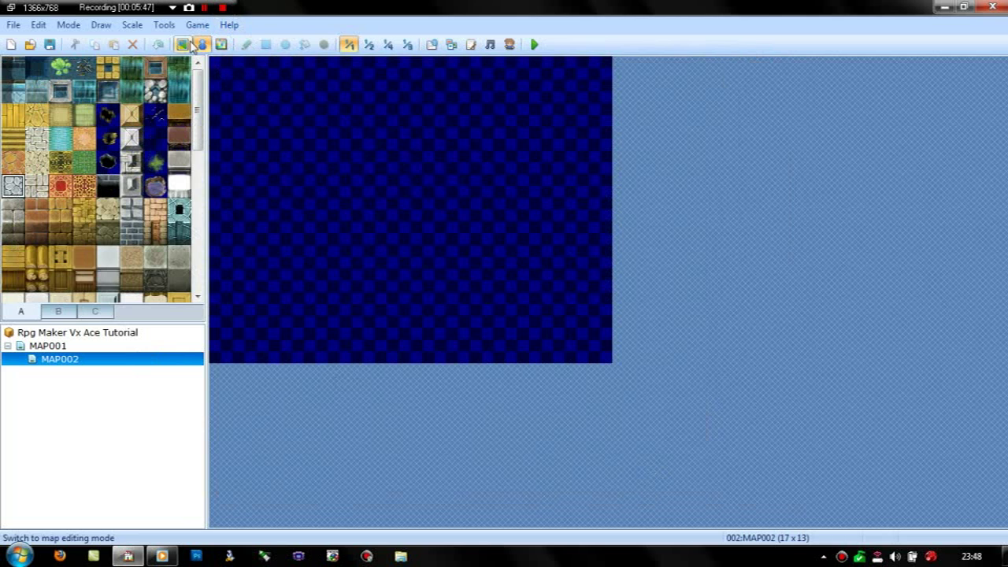
pyautogui.moveTo(223, 89); pyautogui.dragTo(622, 405)
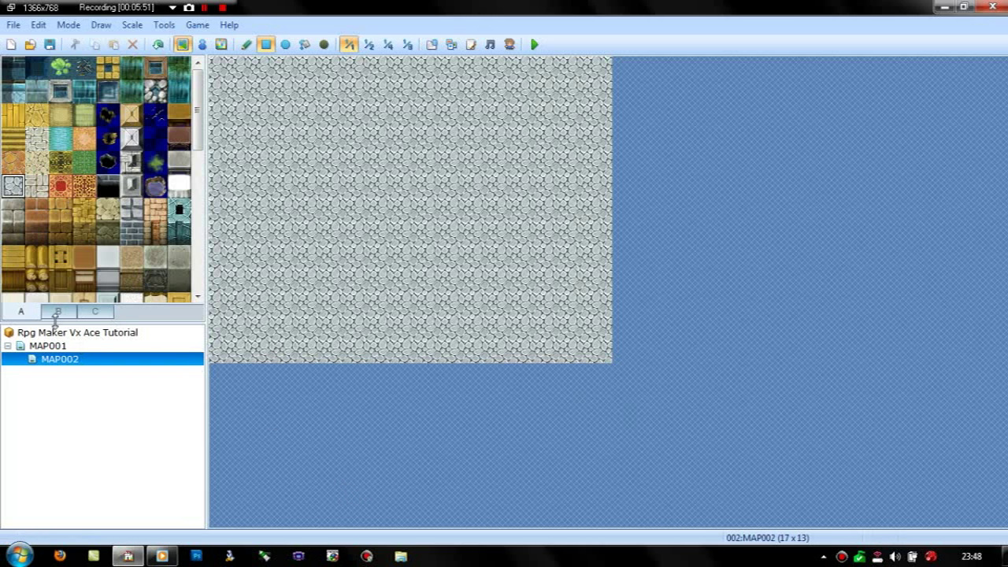
# Step: Paint the dark stone wall face at the room's southwest edge and grey wall tops around the room, leaving a three-tile entrance gap in the south
pyautogui.click(15, 212)
pyautogui.click(16, 229)
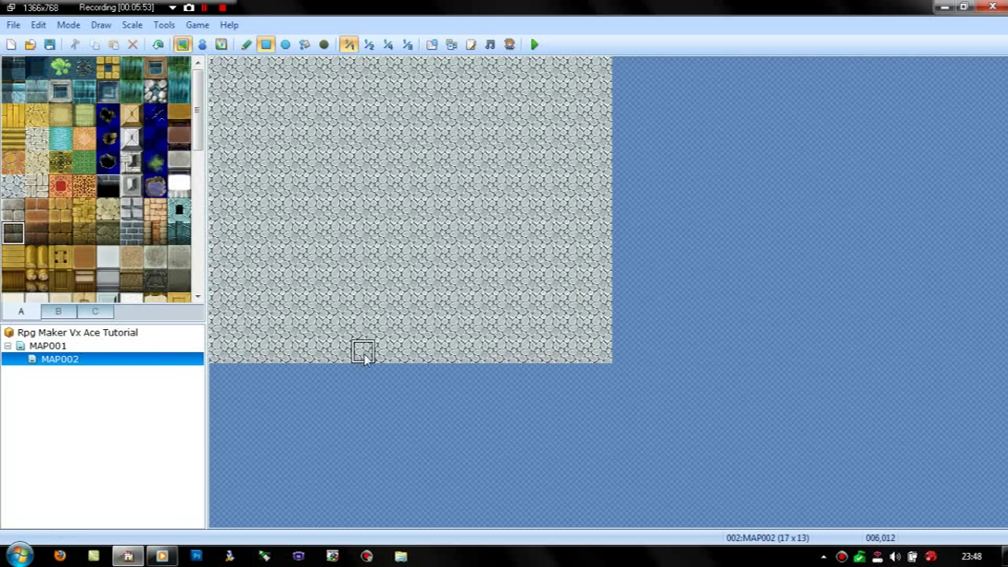
pyautogui.moveTo(364, 350); pyautogui.dragTo(220, 350)
pyautogui.click(13, 211)
pyautogui.moveTo(362, 329)
pyautogui.mouseDown()
pyautogui.moveTo(221, 311)
pyautogui.moveTo(220, 327)
pyautogui.moveTo(186, 62)
pyautogui.moveTo(221, 72)
pyautogui.moveTo(651, 34)
pyautogui.moveTo(601, 71)
pyautogui.moveTo(598, 331)
pyautogui.moveTo(433, 334)
pyautogui.mouseUp()
pyautogui.hotkey('ctrl', 'z')
# Step: Paint the dark stone wall face along the southern edge east of the entrance and beneath the room's northern wall top
pyautogui.click(13, 232)
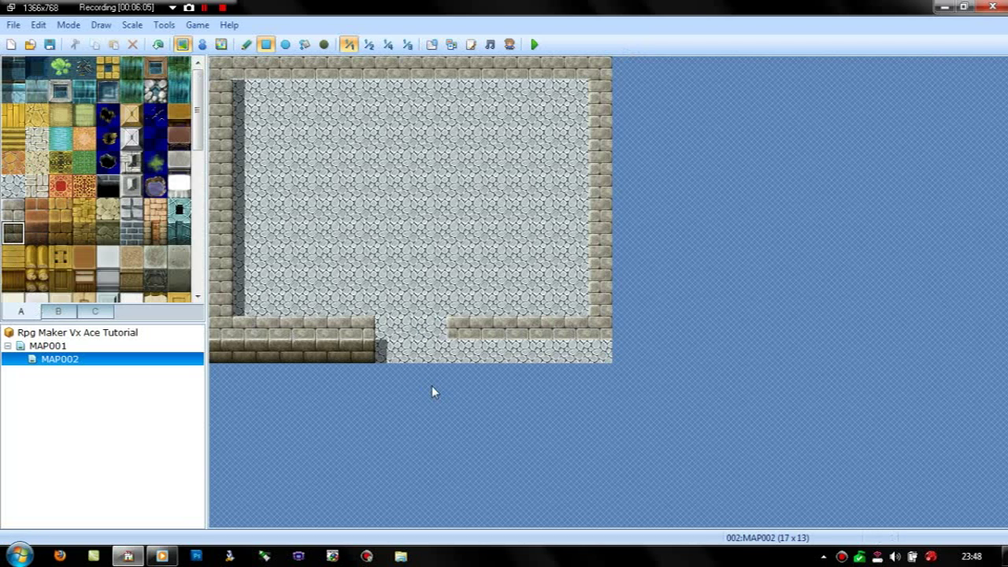
pyautogui.moveTo(457, 351); pyautogui.dragTo(602, 351)
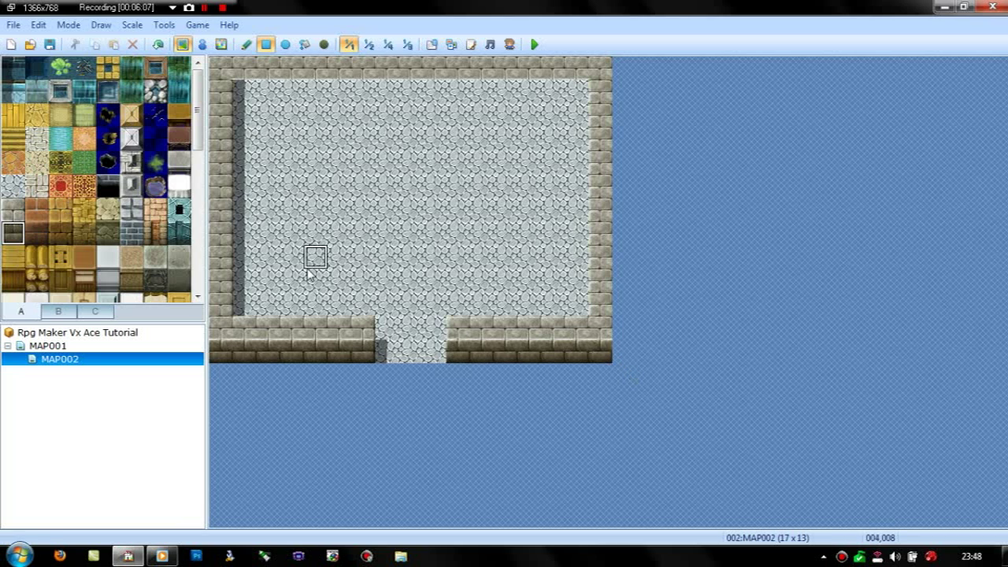
pyautogui.moveTo(236, 99)
pyautogui.mouseDown()
pyautogui.moveTo(542, 72)
pyautogui.moveTo(594, 82)
pyautogui.moveTo(571, 97)
pyautogui.mouseUp()
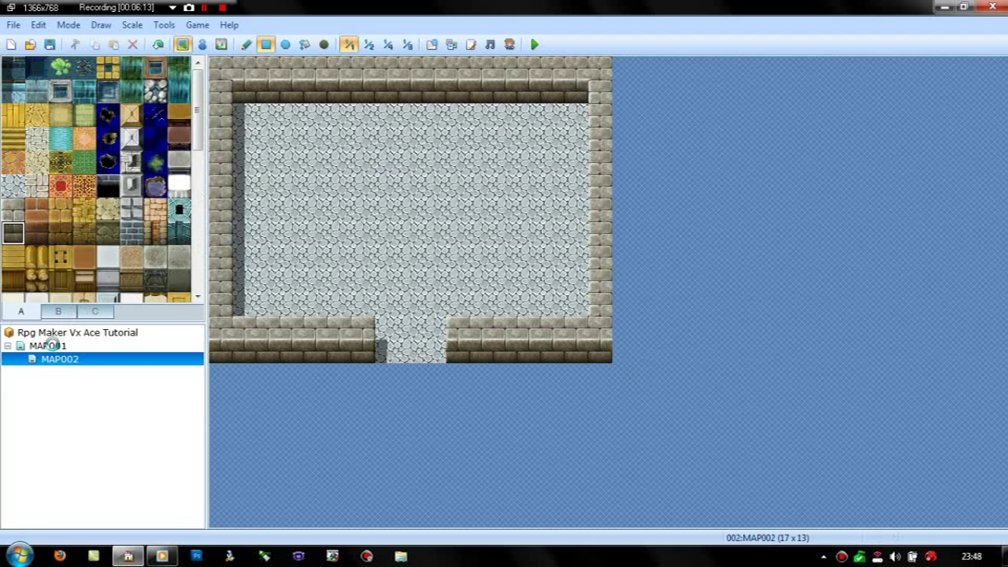
# Step: Add a Transfer Player command to MAP001's doorway event, leading to MAP002 at (008,011) inside the entrance, and save the event
pyautogui.click(47, 346)
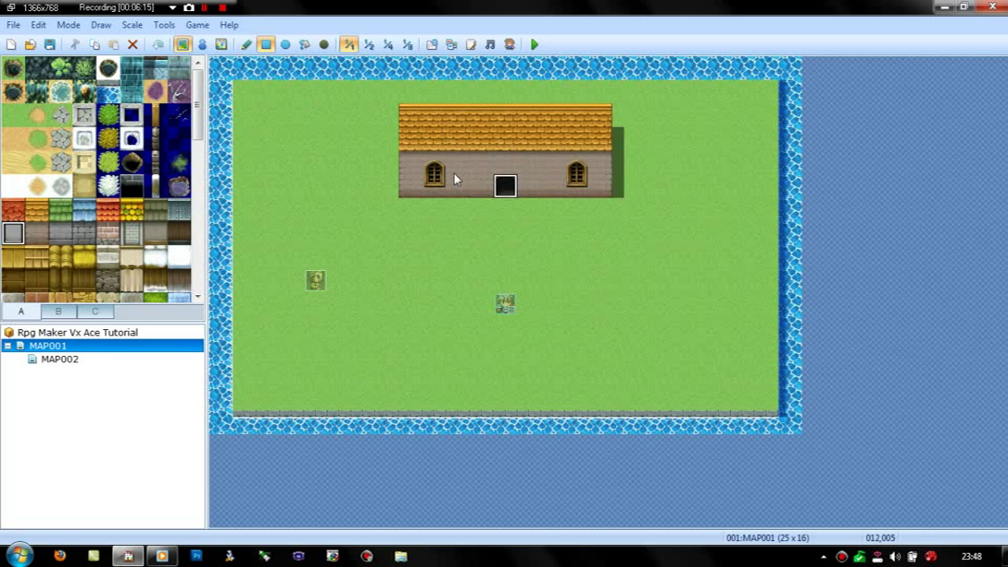
pyautogui.click(203, 44)
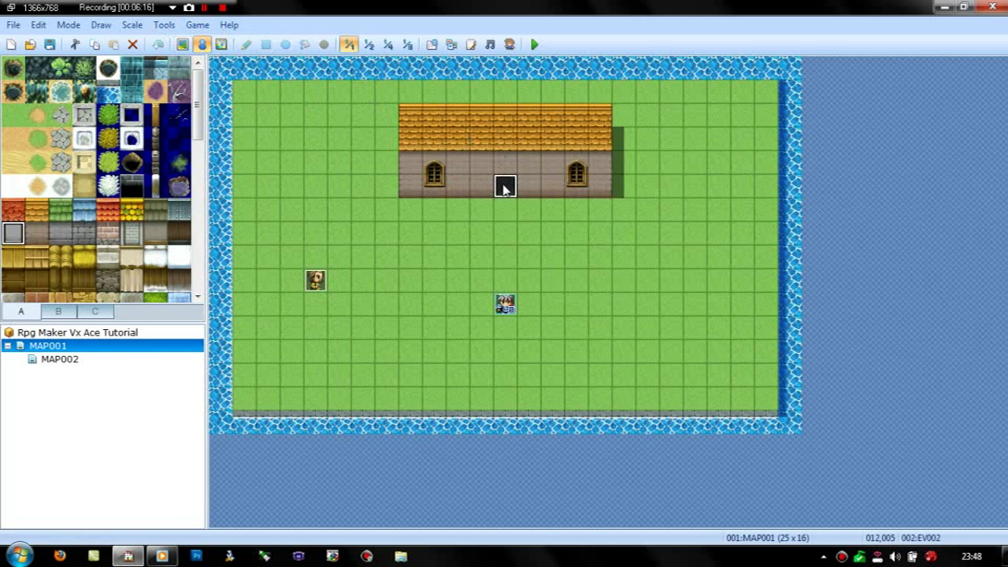
pyautogui.doubleClick(505, 187)
pyautogui.doubleClick(507, 132)
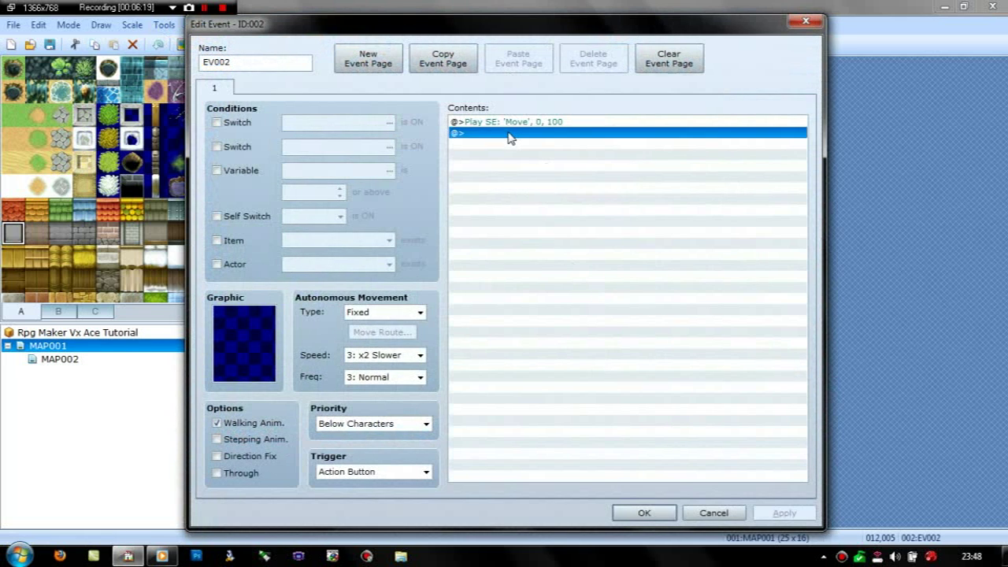
pyautogui.click(548, 141)
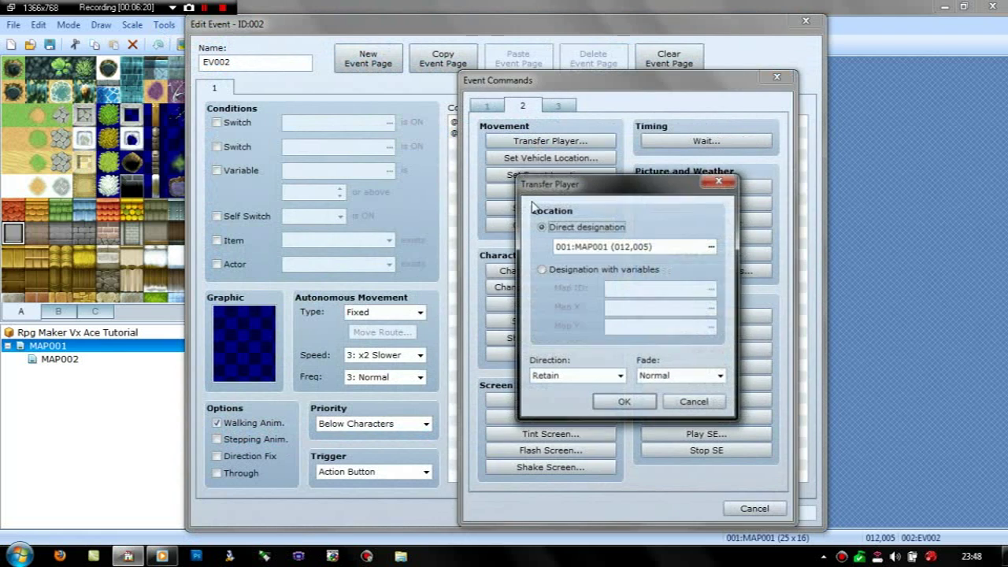
pyautogui.click(708, 247)
pyautogui.click(708, 246)
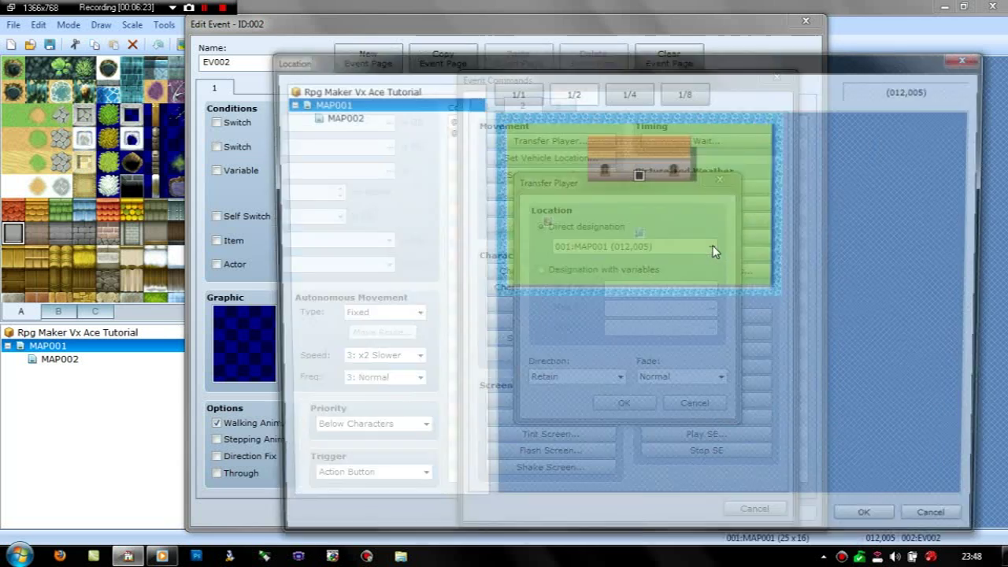
pyautogui.click(336, 115)
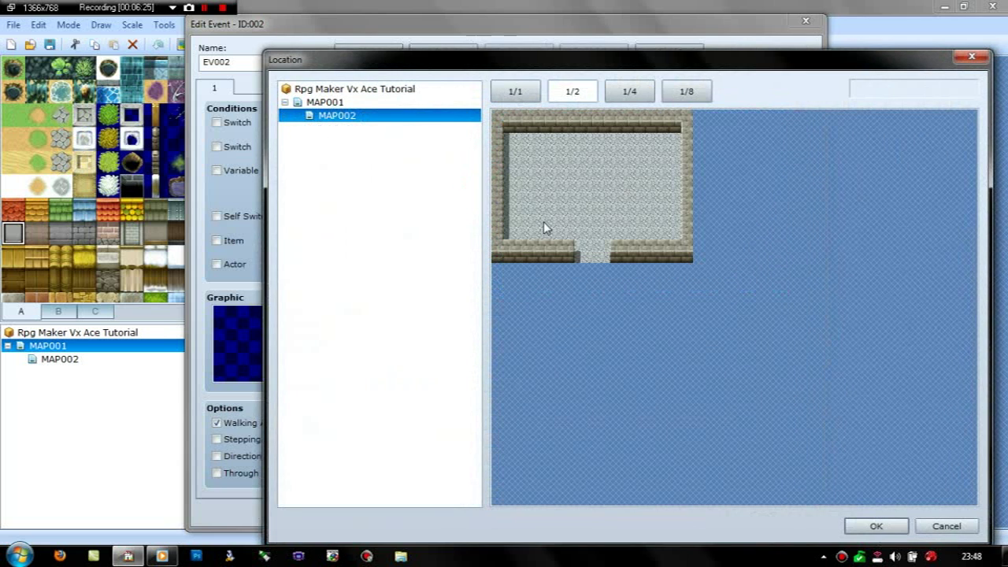
pyautogui.click(592, 245)
pyautogui.click(866, 525)
pyautogui.click(638, 407)
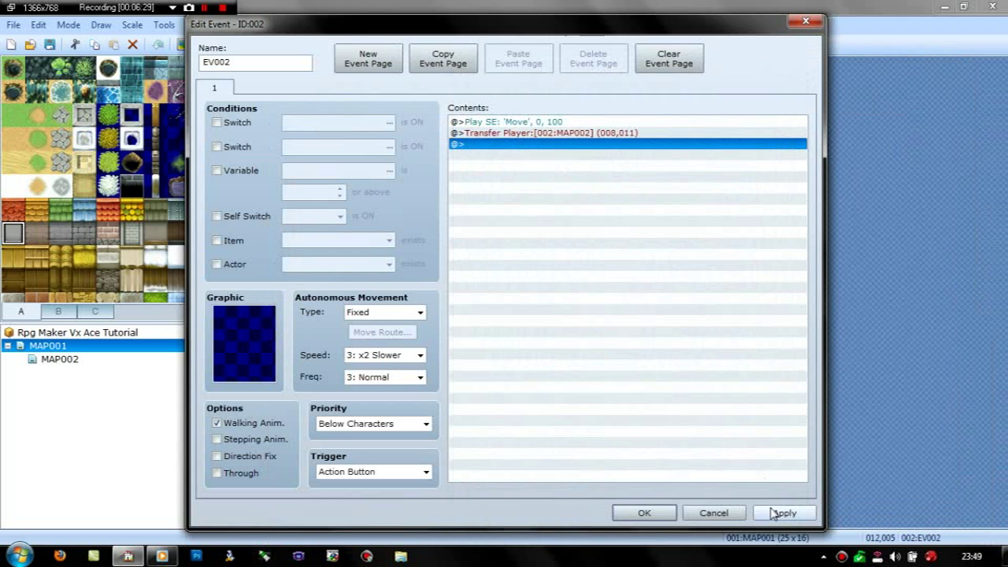
pyautogui.click(658, 514)
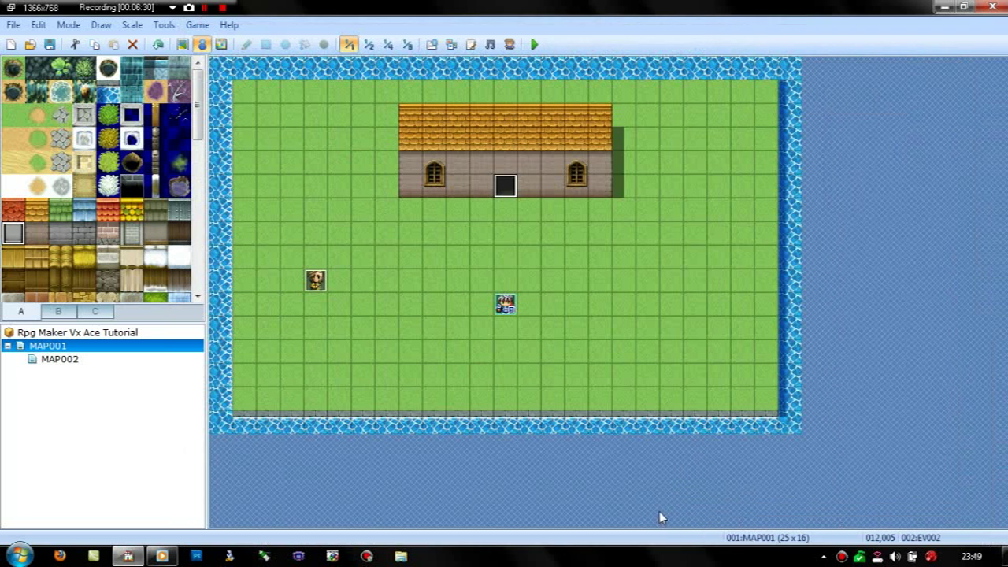
# Step: Playtest the project in a new game and talk to the character event west of the starting position
pyautogui.click(534, 44)
pyautogui.press('Return')
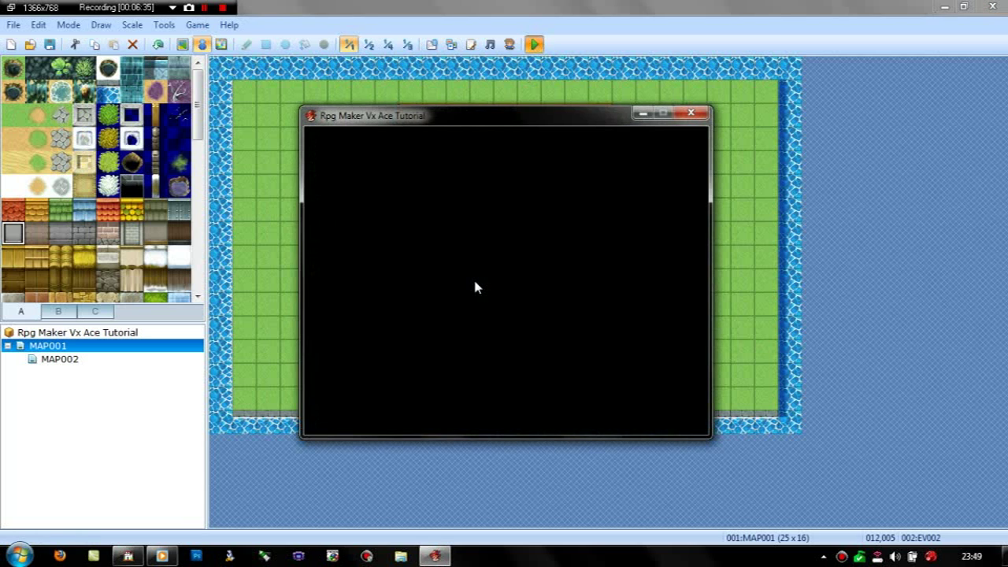
pyautogui.press('Return')
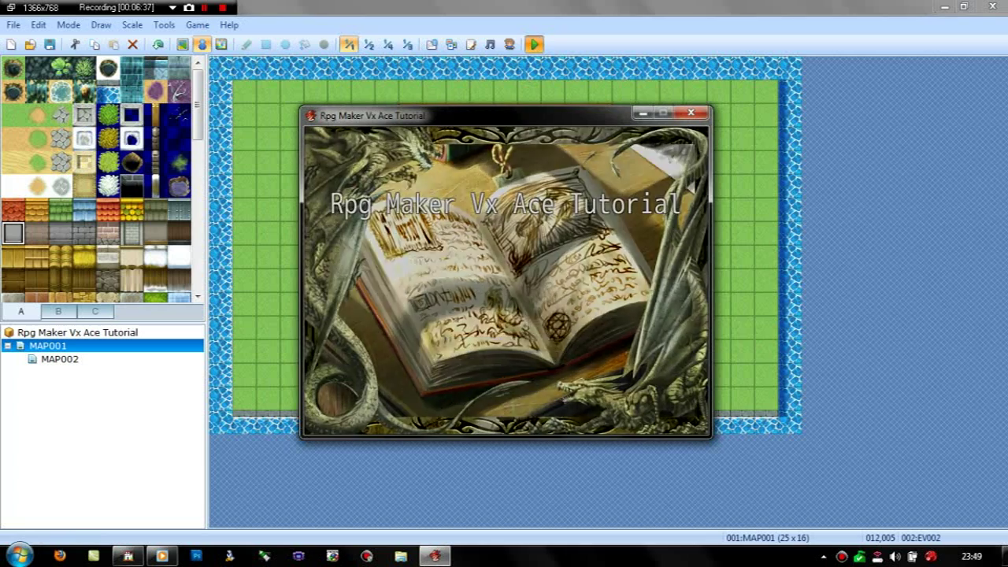
pyautogui.press('Left')
pyautogui.press('Up')
pyautogui.press('Left')
pyautogui.press('Return')
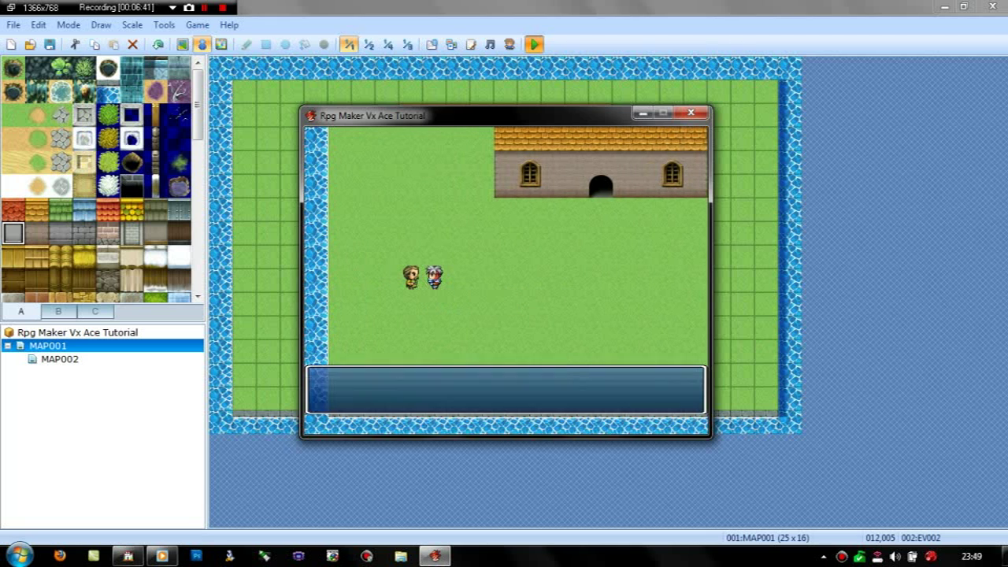
pyautogui.press('Return')
pyautogui.press('Return')
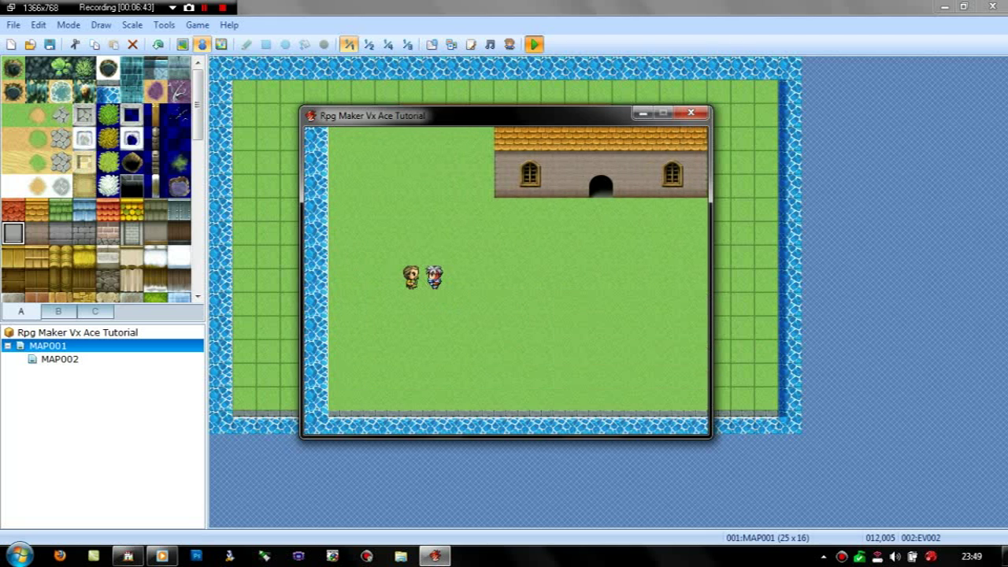
pyautogui.press('Down')
pyautogui.press('Return')
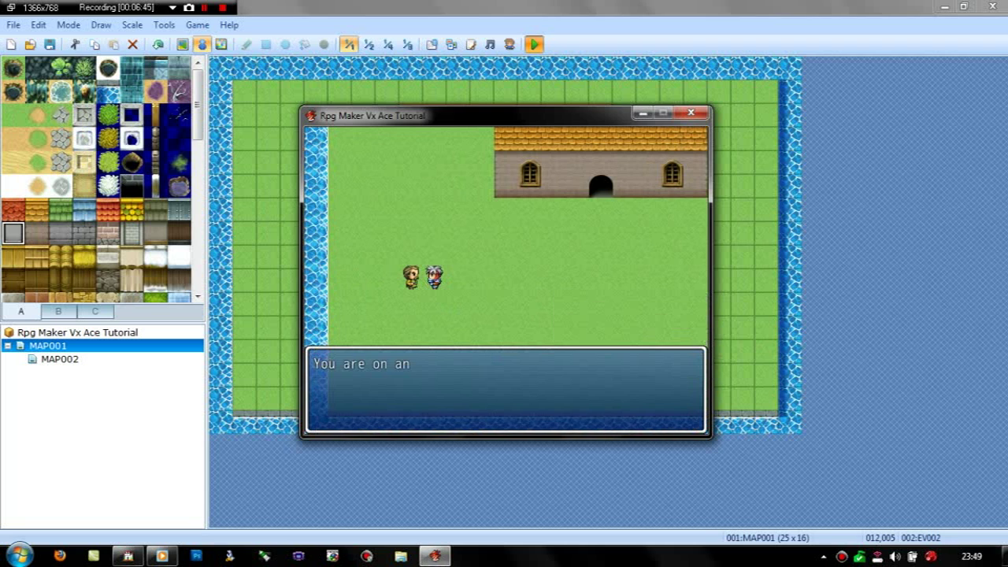
pyautogui.press('Return')
# Step: Walk the player into the house doorway to test its transfer event, and close the playtest
pyautogui.press('Right')
pyautogui.press('Right')
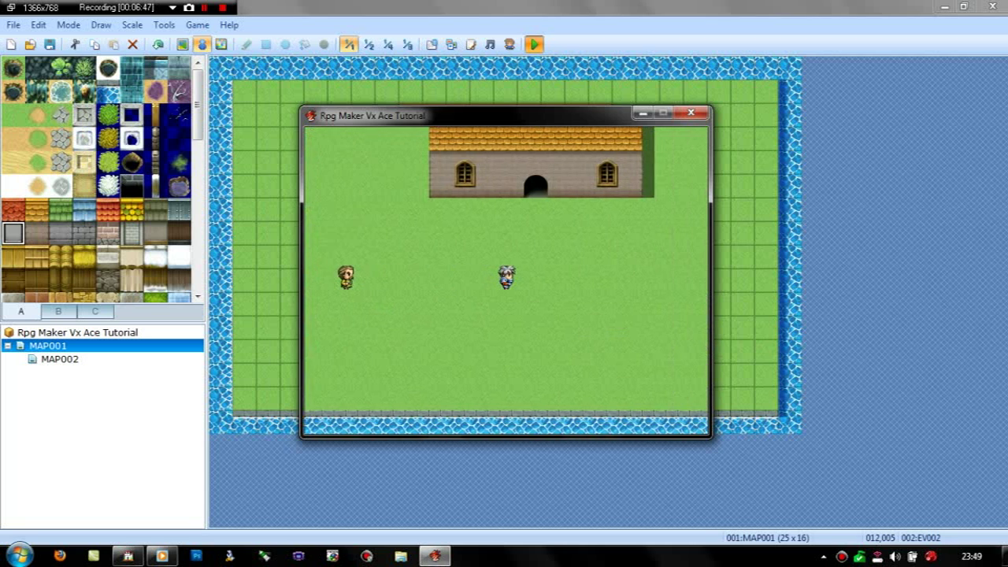
pyautogui.press('Up')
pyautogui.press('Up')
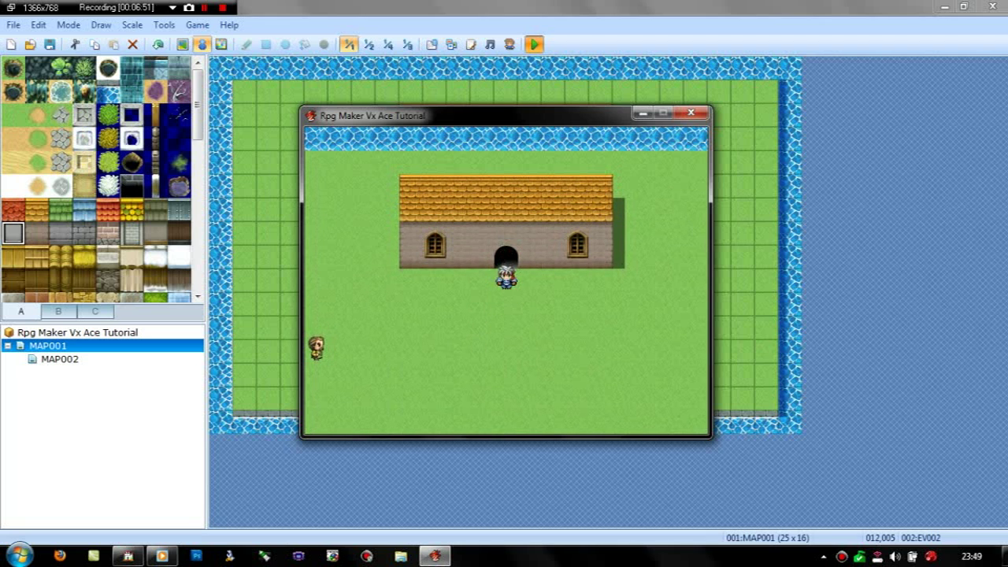
pyautogui.press('Down')
pyautogui.press('Up')
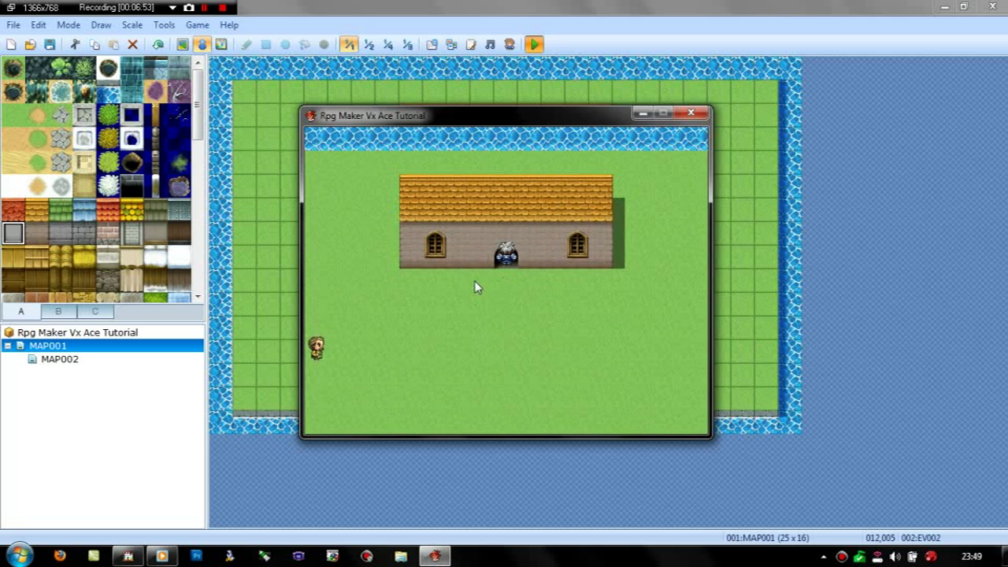
pyautogui.press('Down')
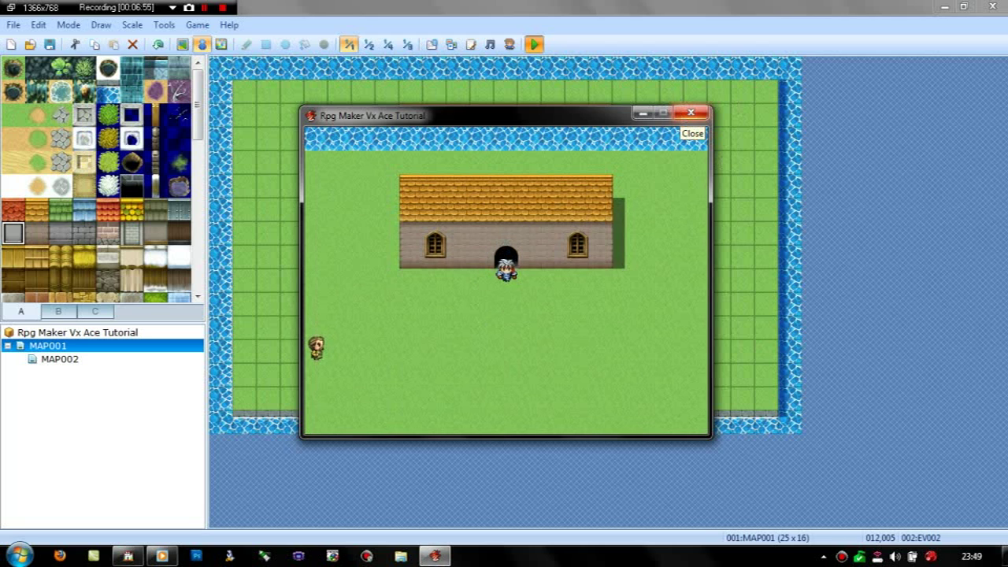
pyautogui.press('Up')
pyautogui.click(690, 113)
# Step: Set the trigger of MAP001's doorway event to Player Touch and save the event
pyautogui.doubleClick(505, 184)
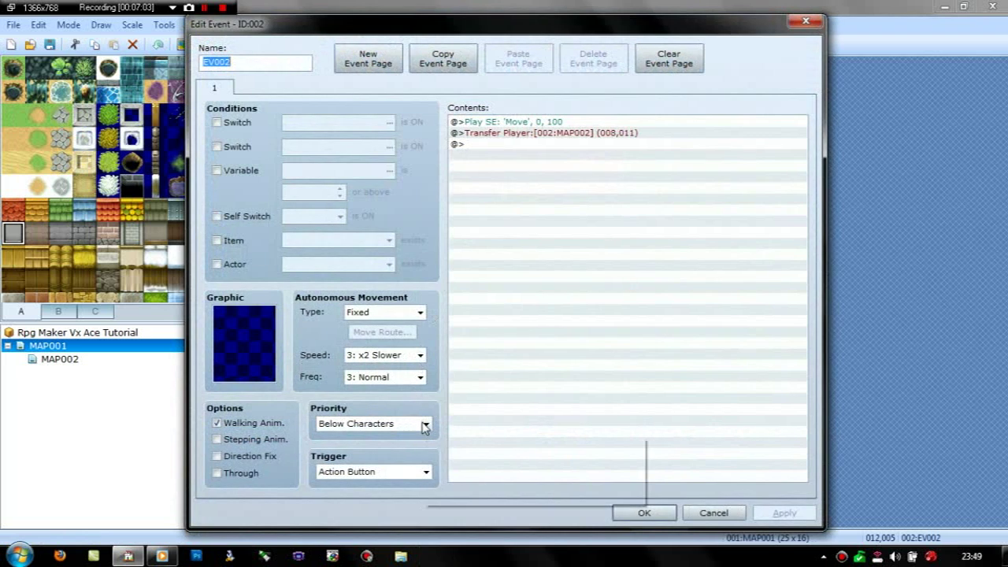
pyautogui.click(426, 471)
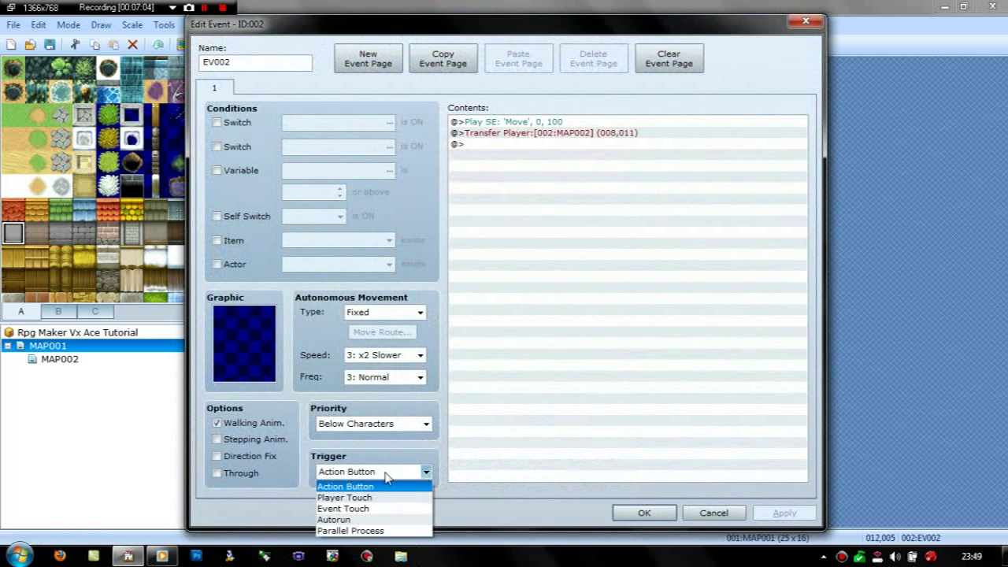
pyautogui.click(341, 498)
pyautogui.click(644, 513)
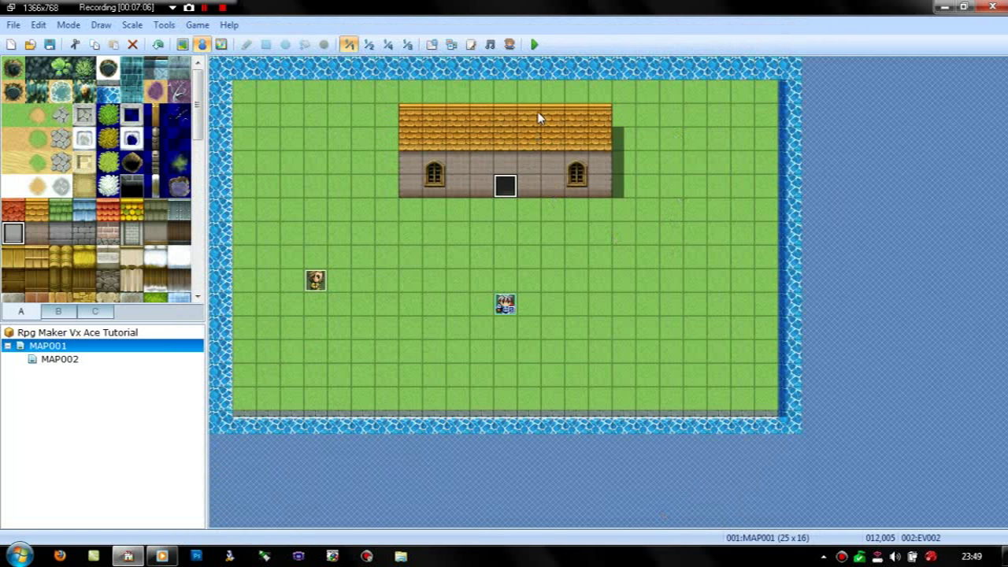
# Step: Save the project changes, playtest it in a new game and talk to the character event again
pyautogui.click(534, 44)
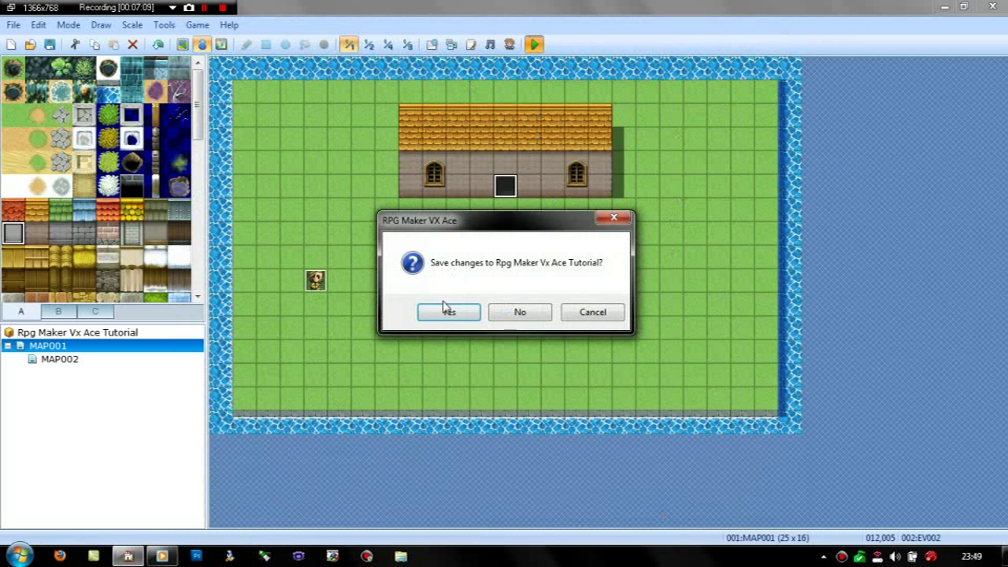
pyautogui.click(447, 311)
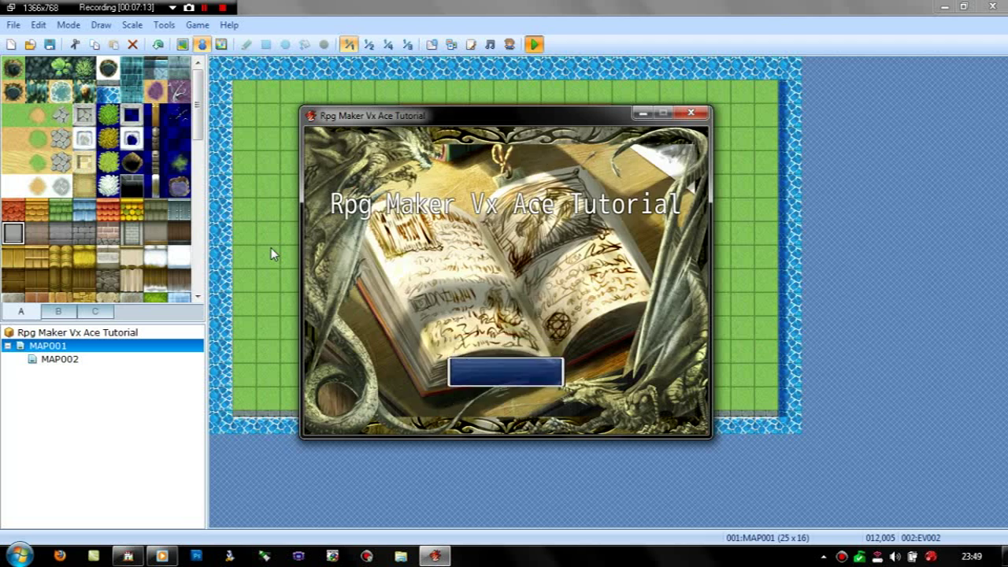
pyautogui.press('Return')
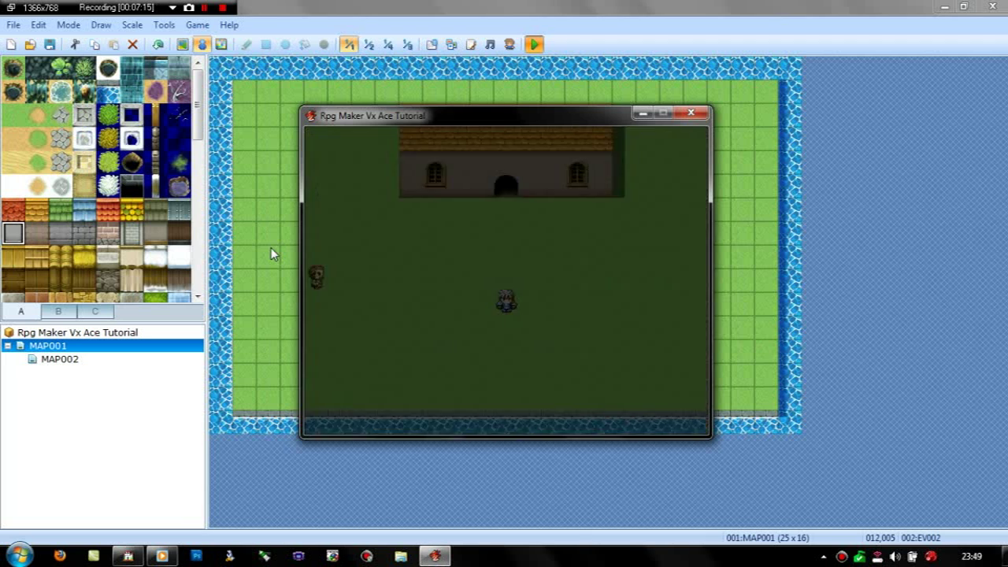
pyautogui.press('Up')
pyautogui.press('Left')
pyautogui.press('Return')
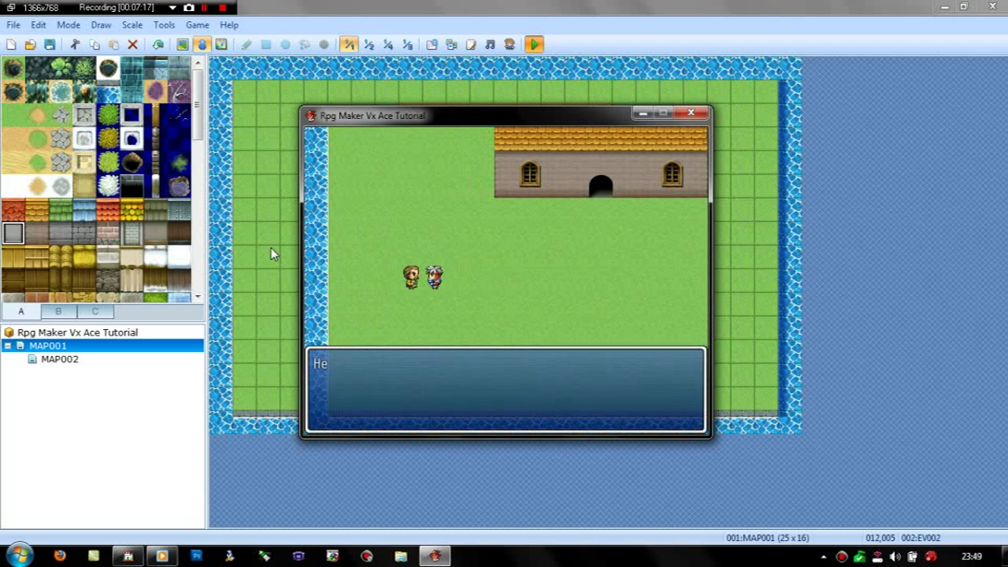
pyautogui.press('Return')
# Step: Walk the player through the house doorway to test the touch-triggered transfer into MAP002, and close the playtest
pyautogui.press('Right')
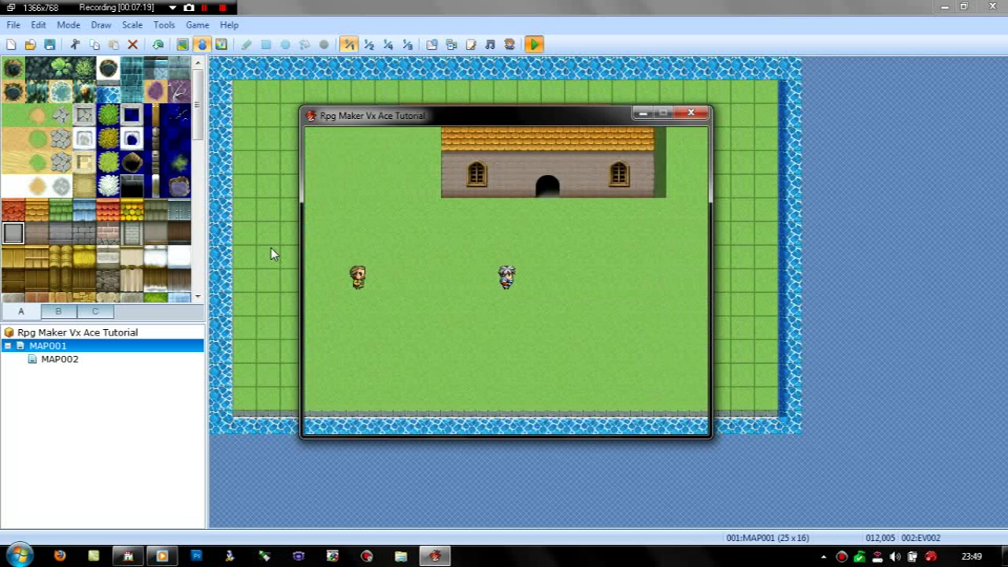
pyautogui.press('Up')
pyautogui.press('Up')
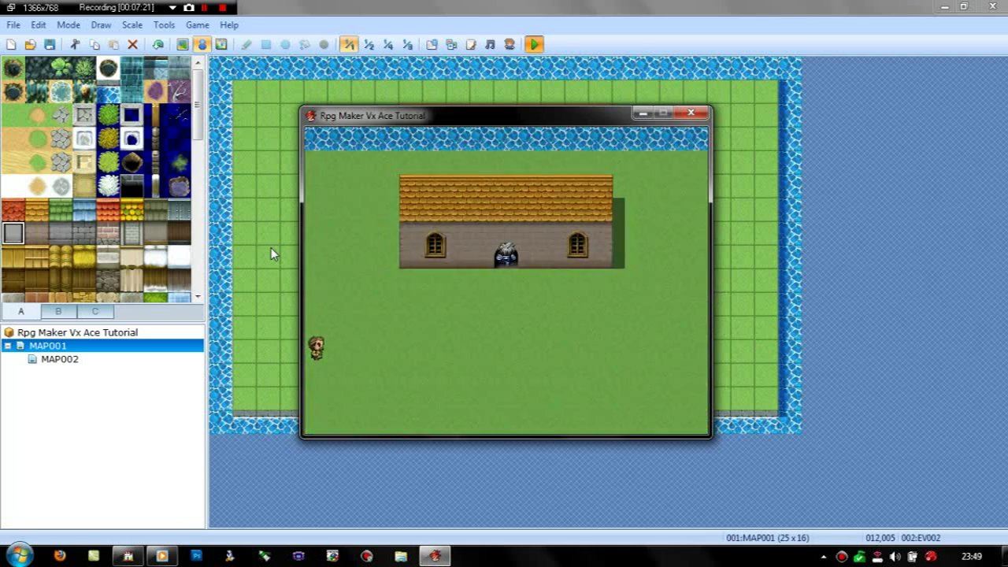
pyautogui.press('Up')
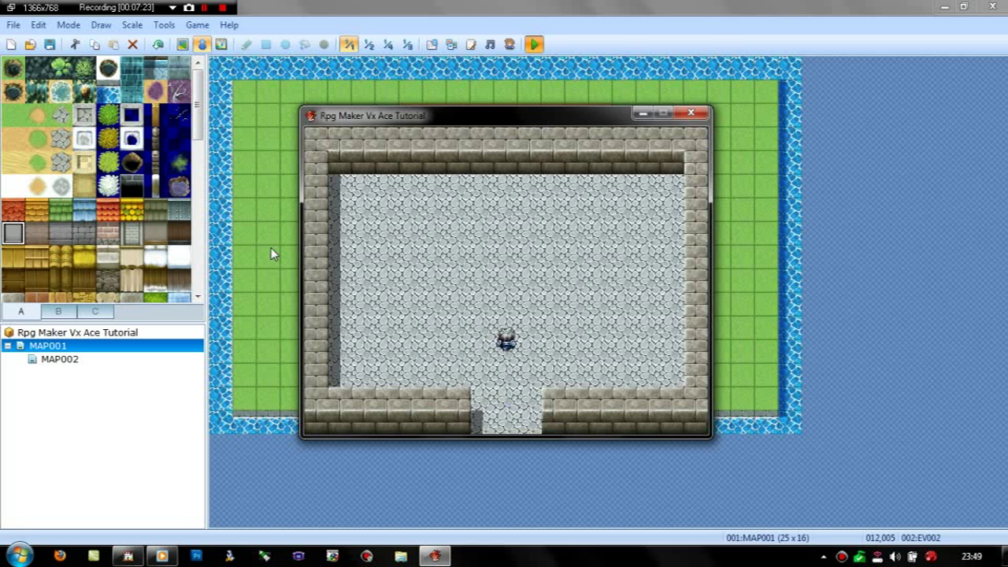
pyautogui.click(689, 116)
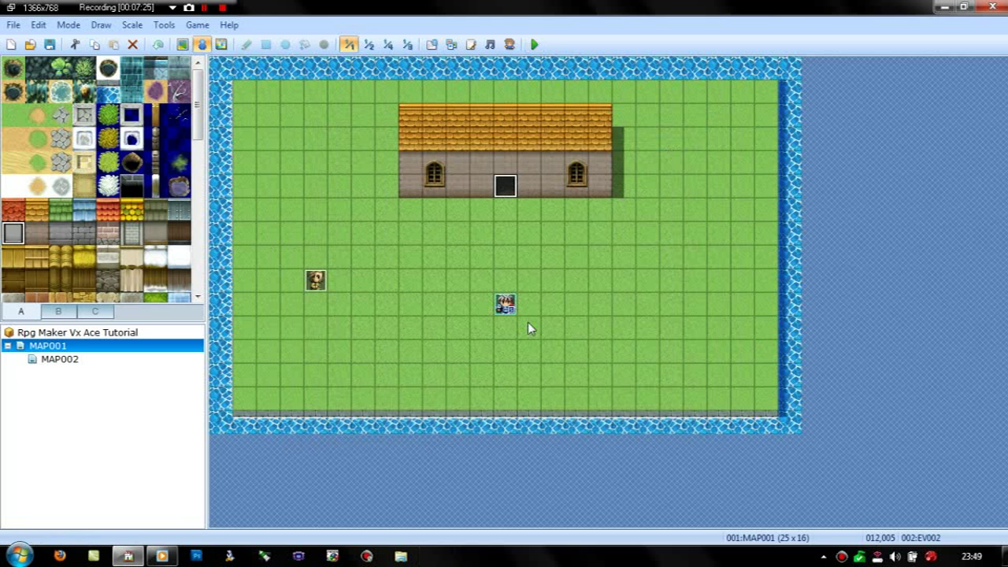
# Step: Delete the transfer event from the house doorway on MAP001, leaving no new event in its place
pyautogui.click(505, 187)
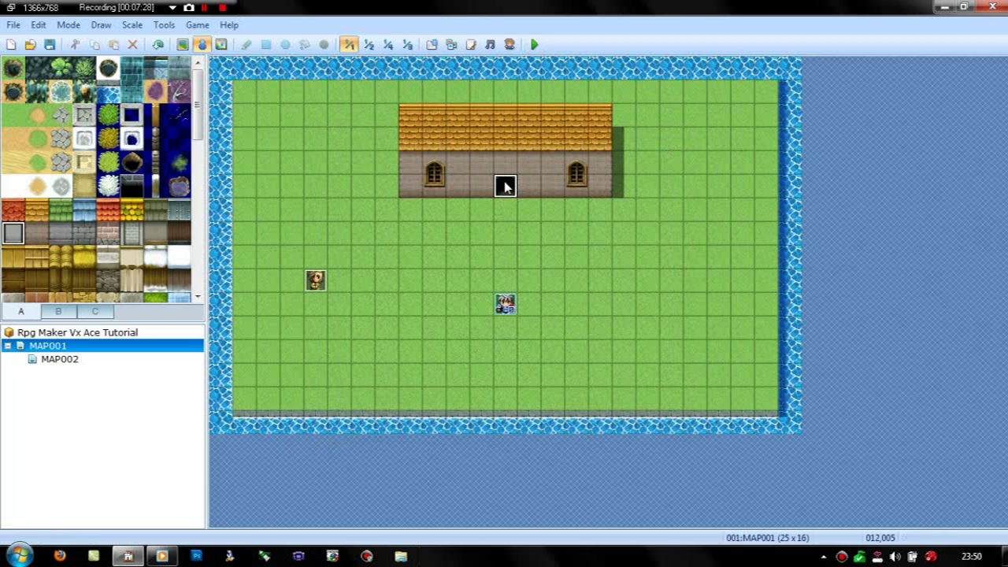
pyautogui.doubleClick(505, 185)
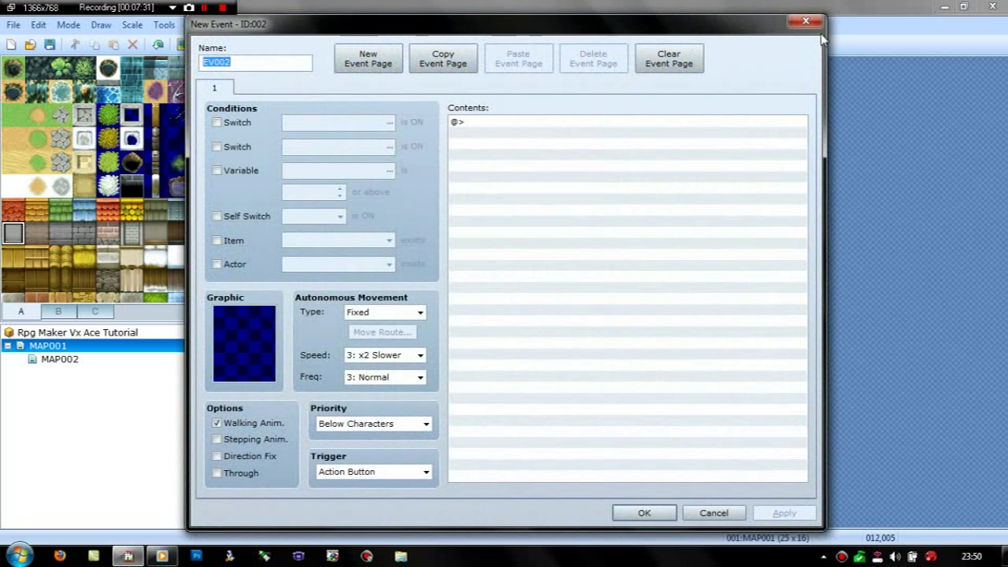
pyautogui.click(806, 21)
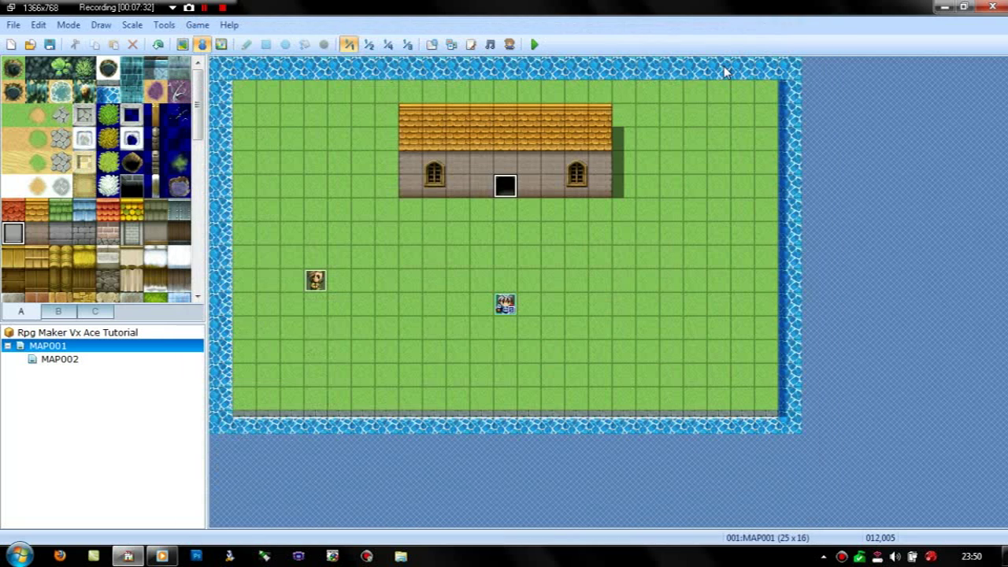
# Step: Examine the !Door1, !Door2 and !Door3 graphics offered for a quick door event at the doorway, without creating the event
pyautogui.rightClick(505, 189)
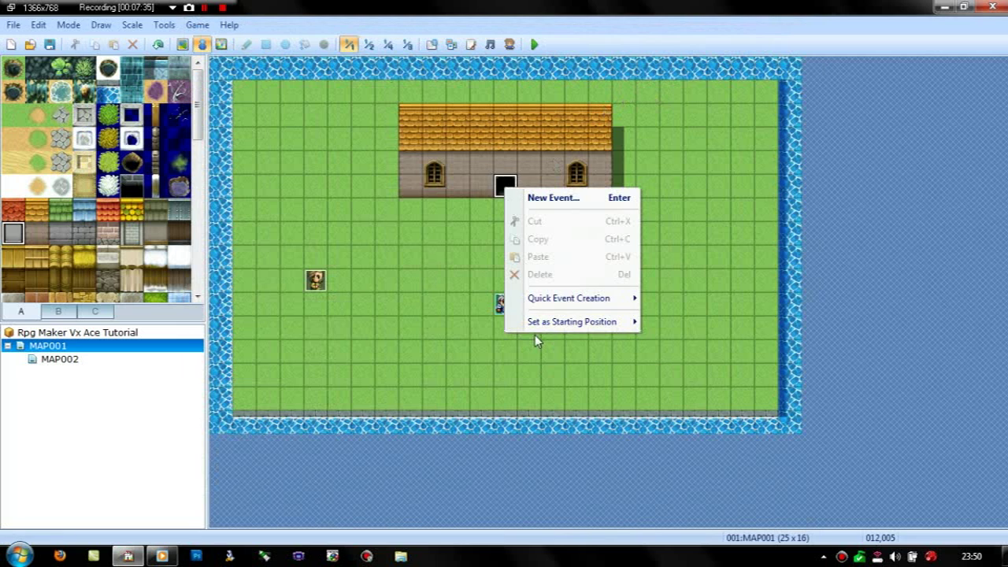
pyautogui.moveTo(543, 300)
pyautogui.click(674, 317)
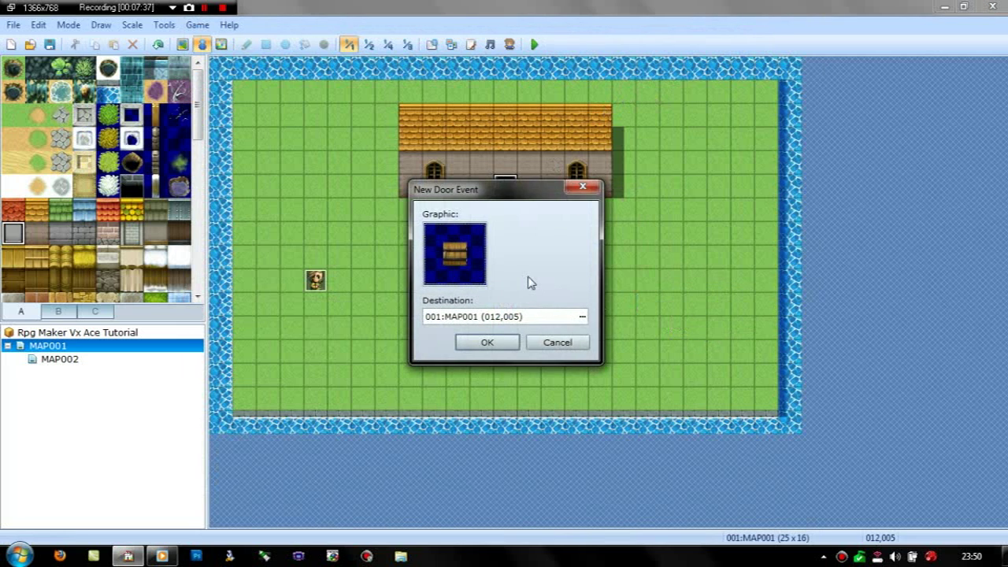
pyautogui.doubleClick(452, 261)
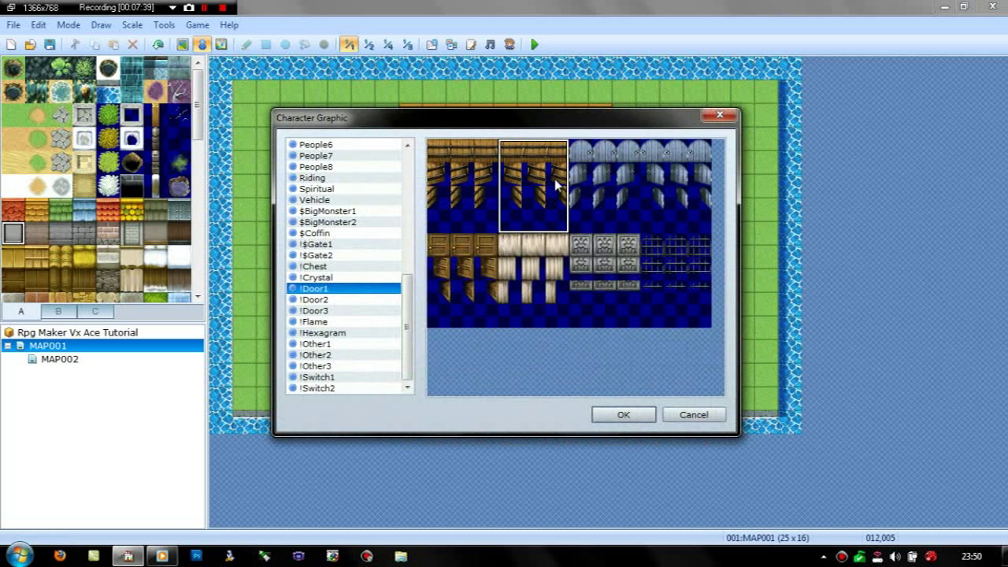
pyautogui.click(688, 152)
pyautogui.click(602, 154)
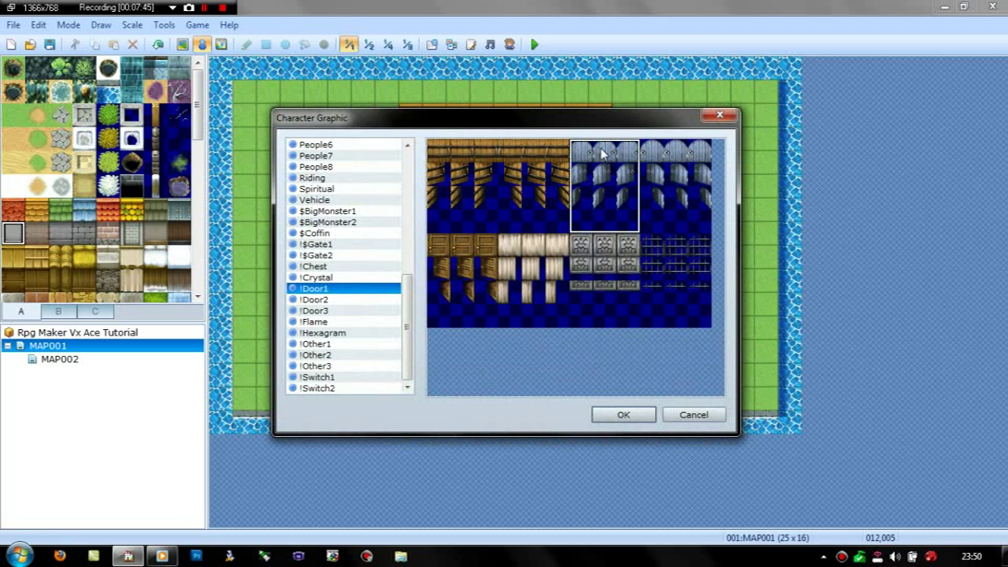
pyautogui.click(698, 149)
pyautogui.click(343, 301)
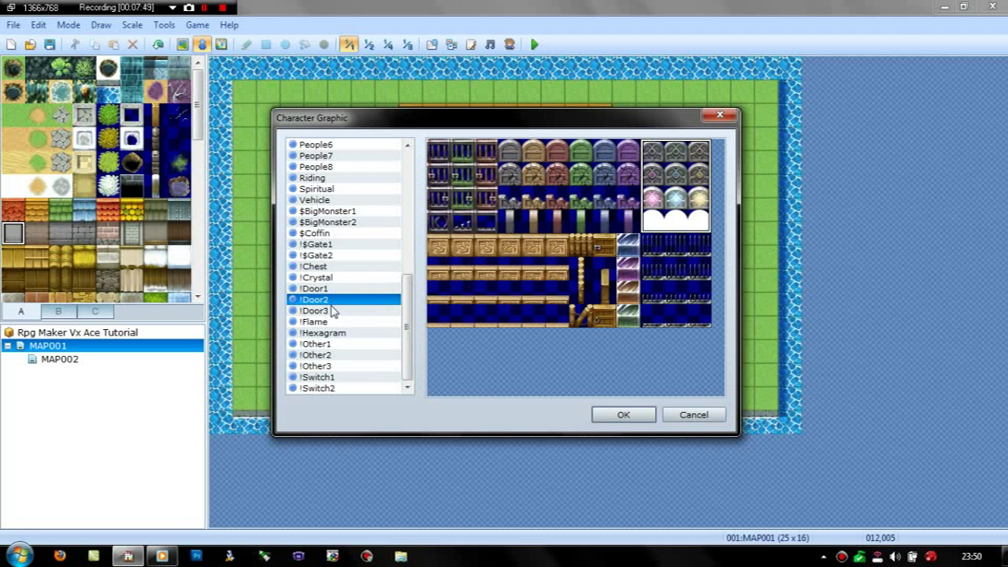
pyautogui.click(324, 312)
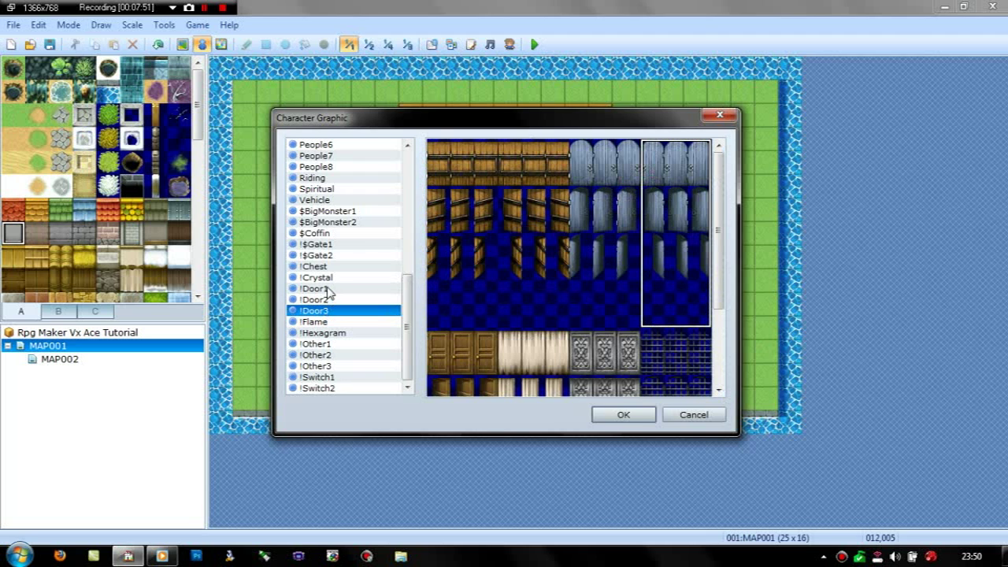
pyautogui.click(329, 289)
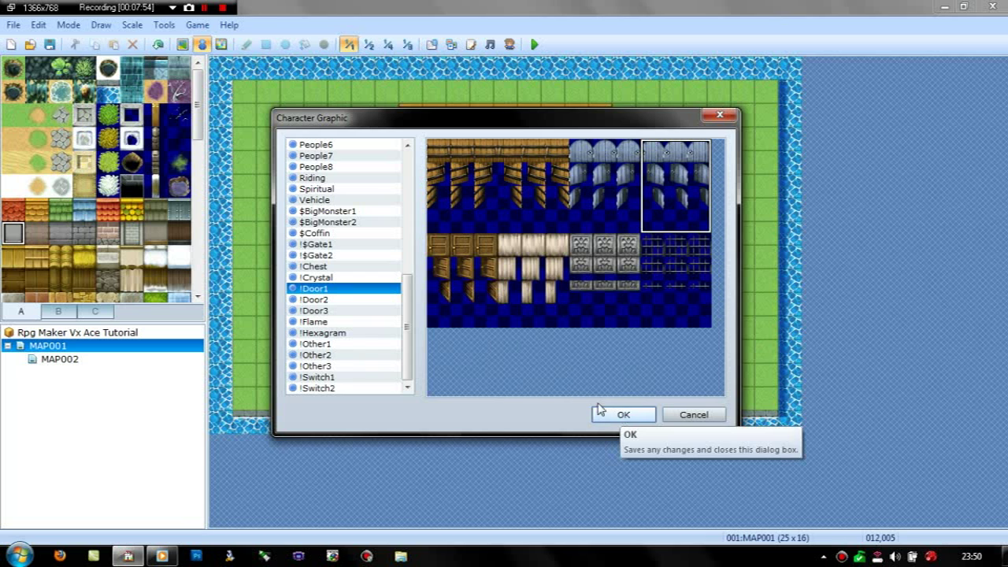
pyautogui.click(322, 310)
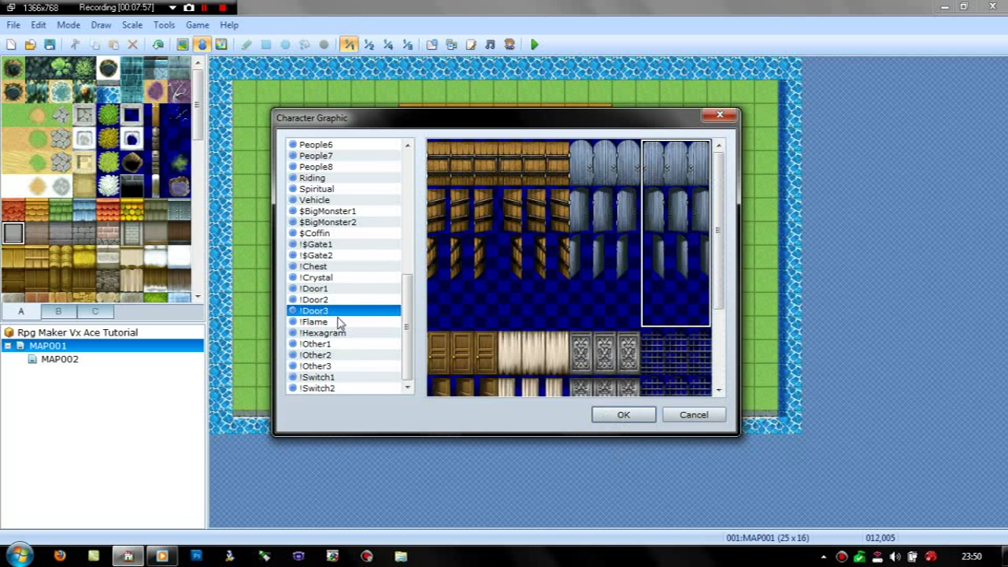
pyautogui.click(700, 417)
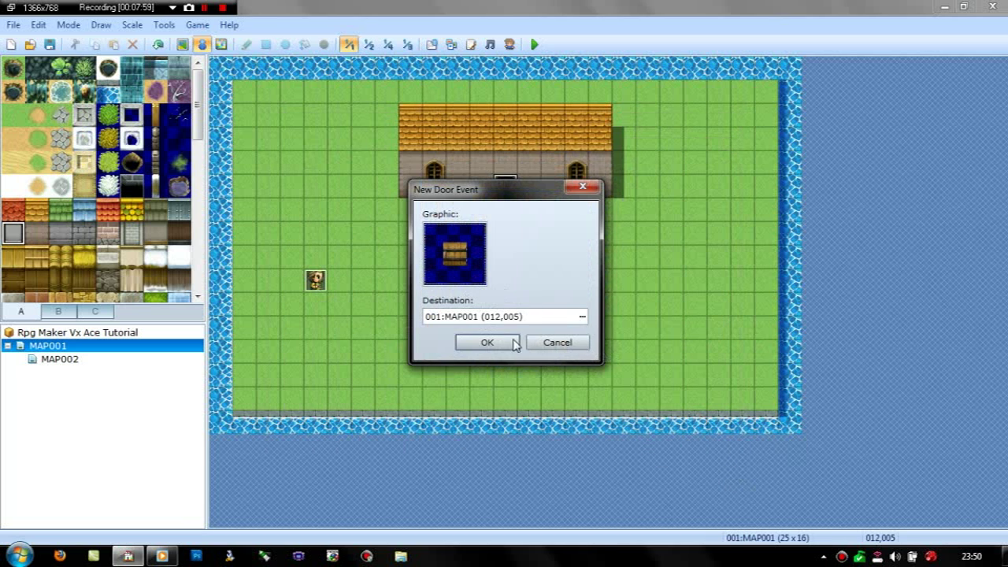
pyautogui.click(552, 344)
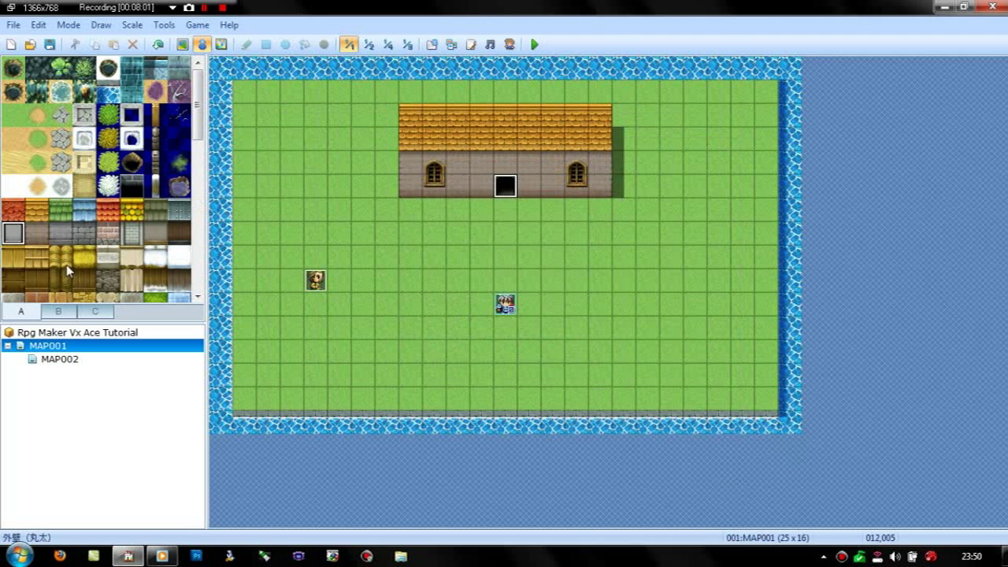
# Step: Paint a two-tile-tall dark arched doorway in the middle of the house's front wall on MAP001 using the tileset B doorway tiles
pyautogui.click(75, 312)
pyautogui.click(102, 312)
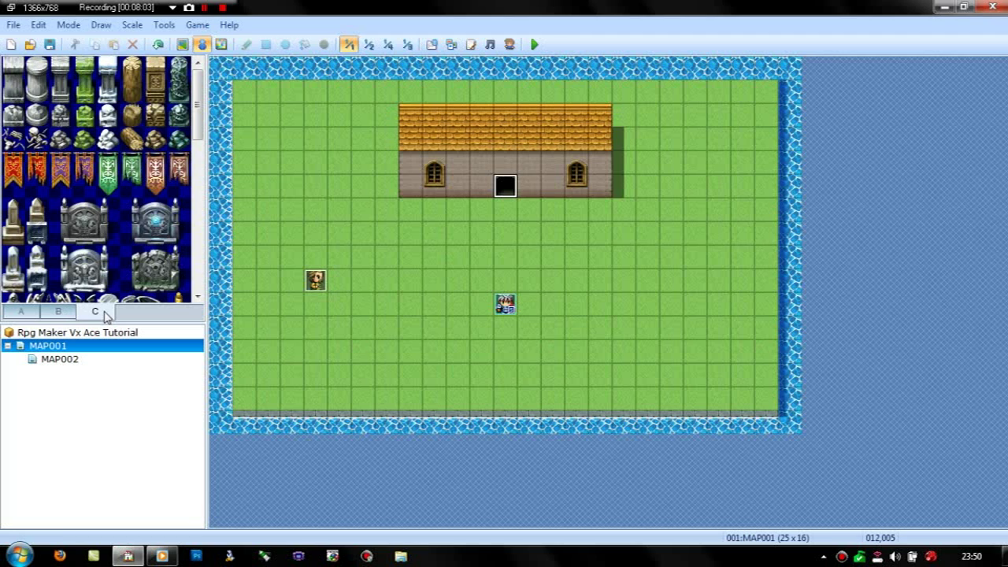
pyautogui.click(59, 312)
pyautogui.click(156, 257)
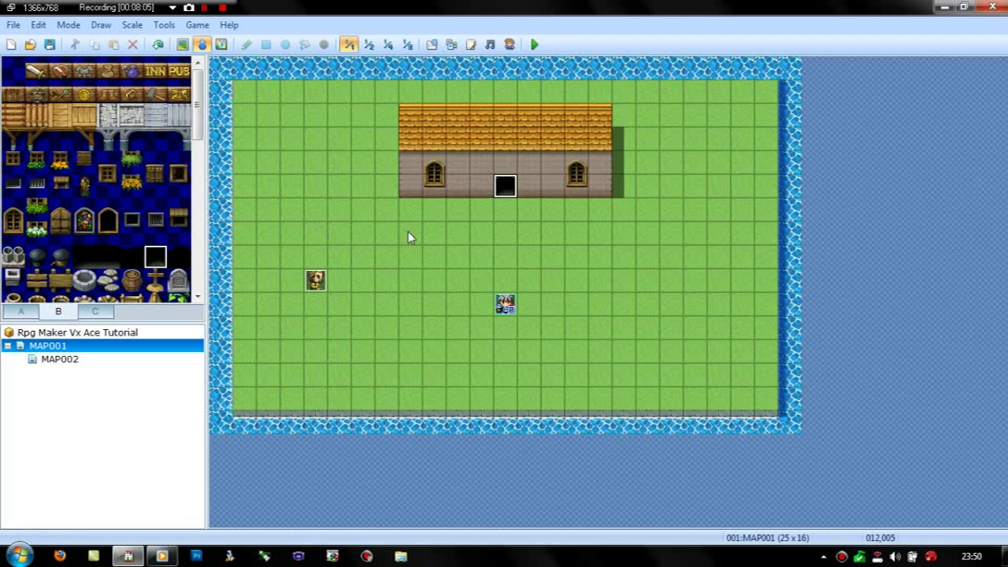
pyautogui.click(181, 44)
pyautogui.click(503, 167)
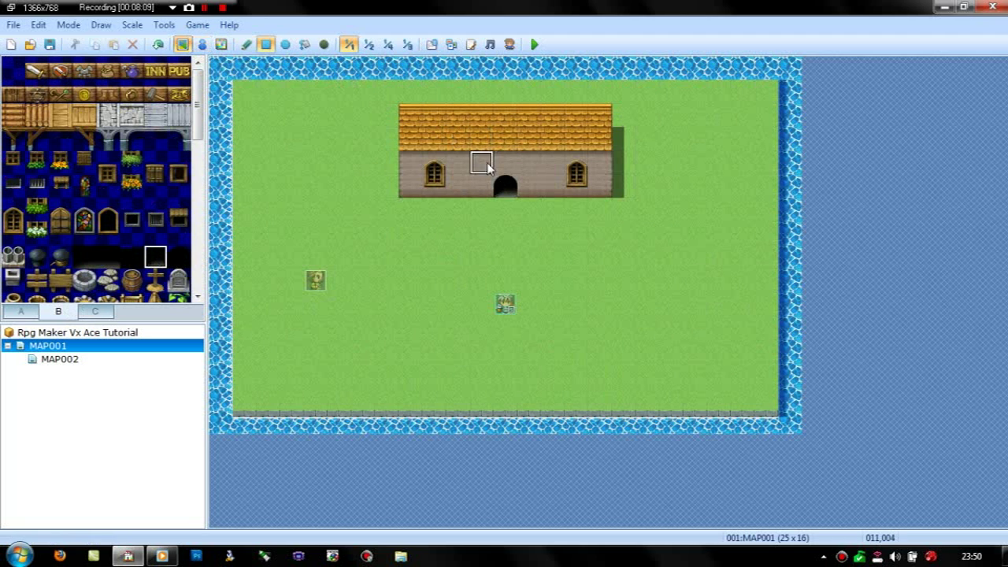
pyautogui.click(84, 256)
pyautogui.click(508, 165)
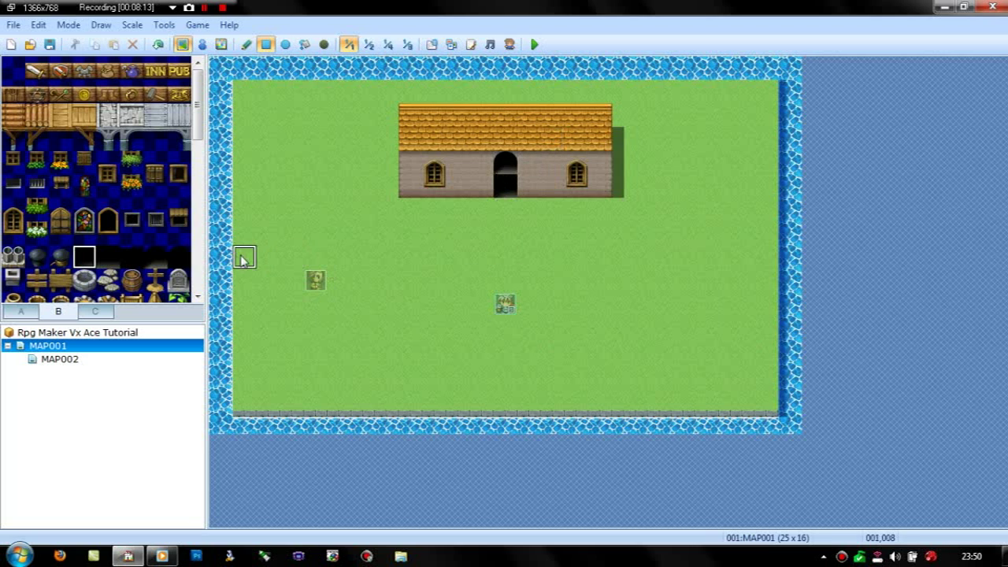
pyautogui.click(179, 257)
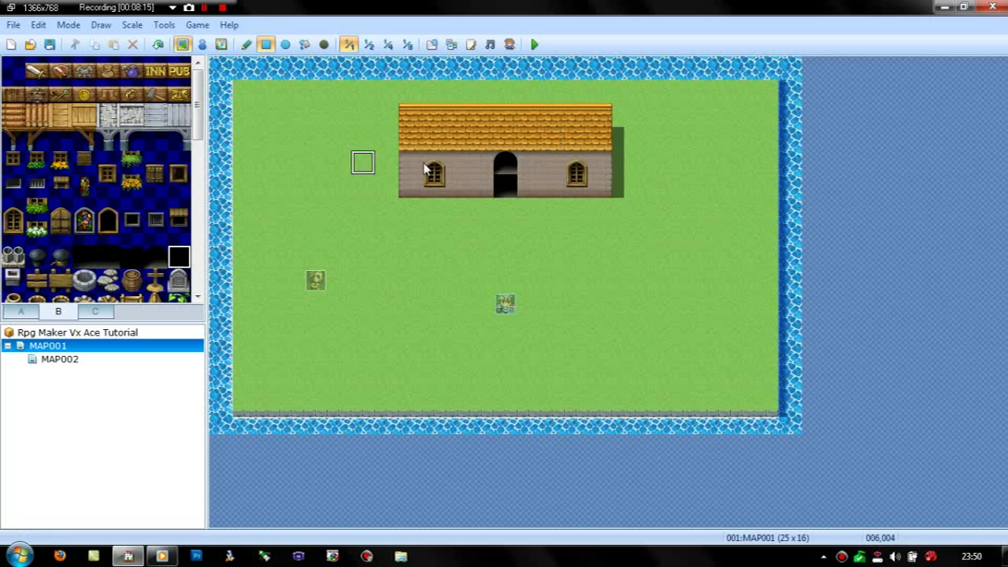
pyautogui.click(503, 166)
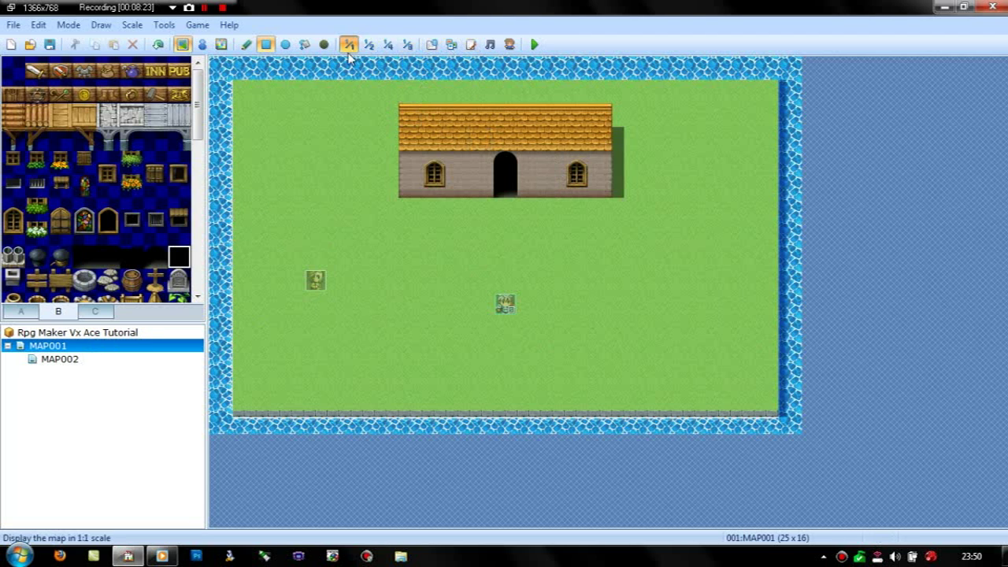
# Step: Start a quick door event on the doorway's upper tile (012,004) and choose the fourth top-row door from !Door3 as its graphic
pyautogui.click(202, 44)
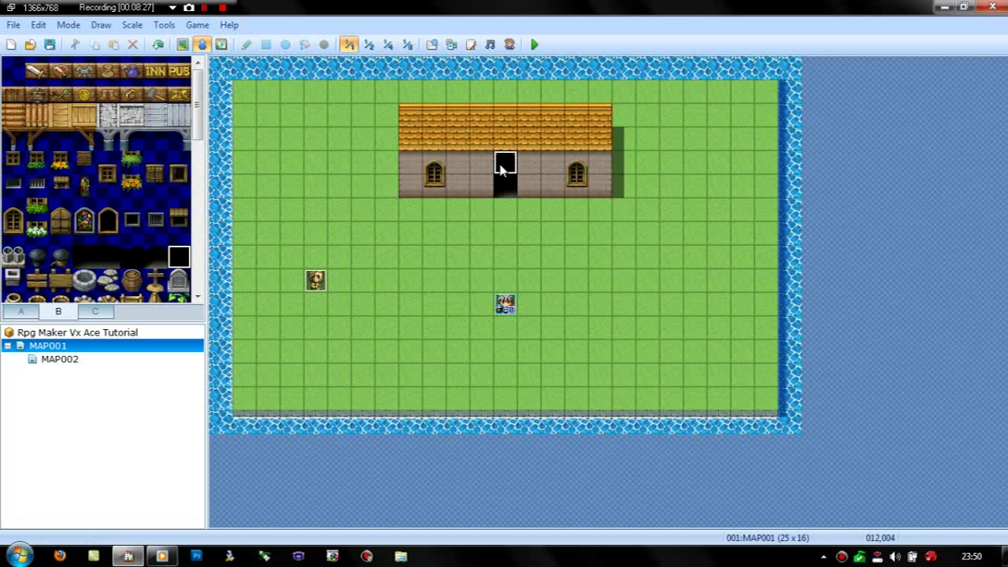
pyautogui.rightClick(501, 170)
pyautogui.moveTo(554, 279)
pyautogui.click(676, 293)
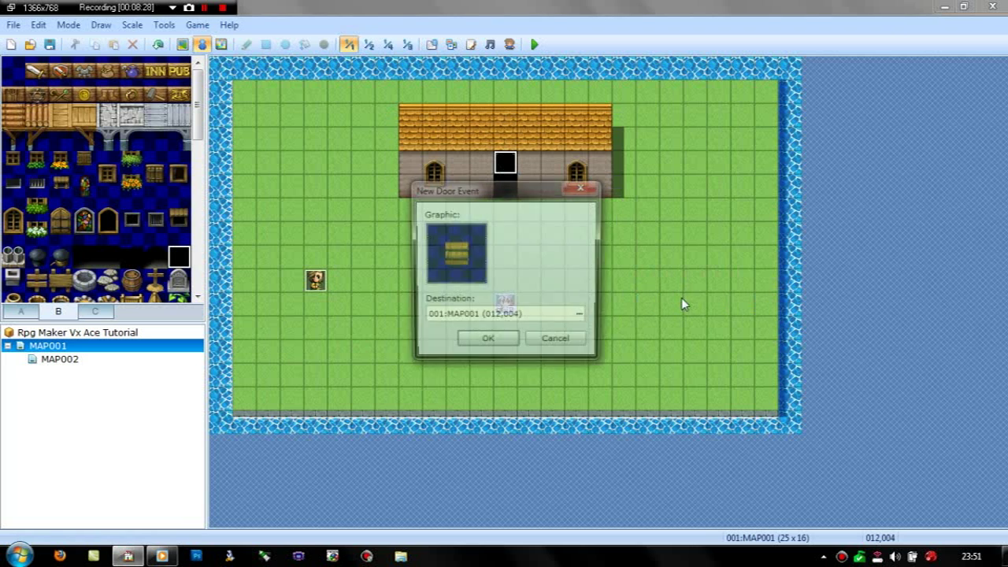
pyautogui.doubleClick(441, 253)
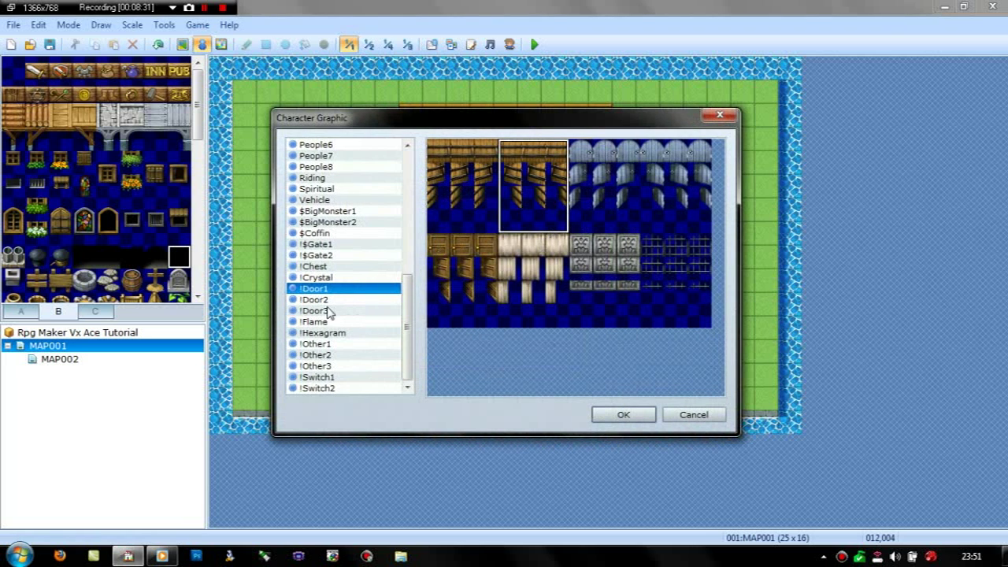
pyautogui.click(324, 312)
pyautogui.click(661, 156)
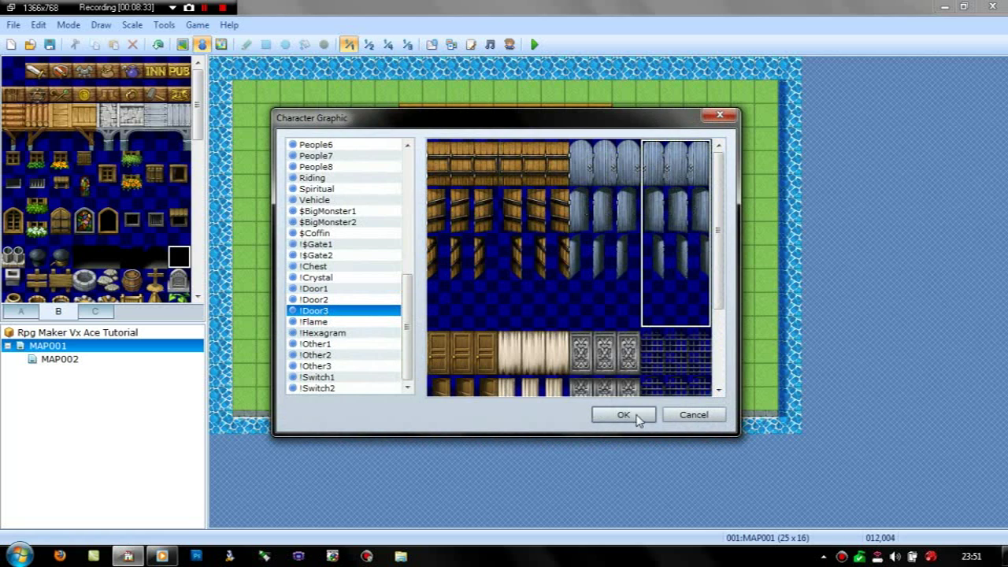
pyautogui.click(626, 415)
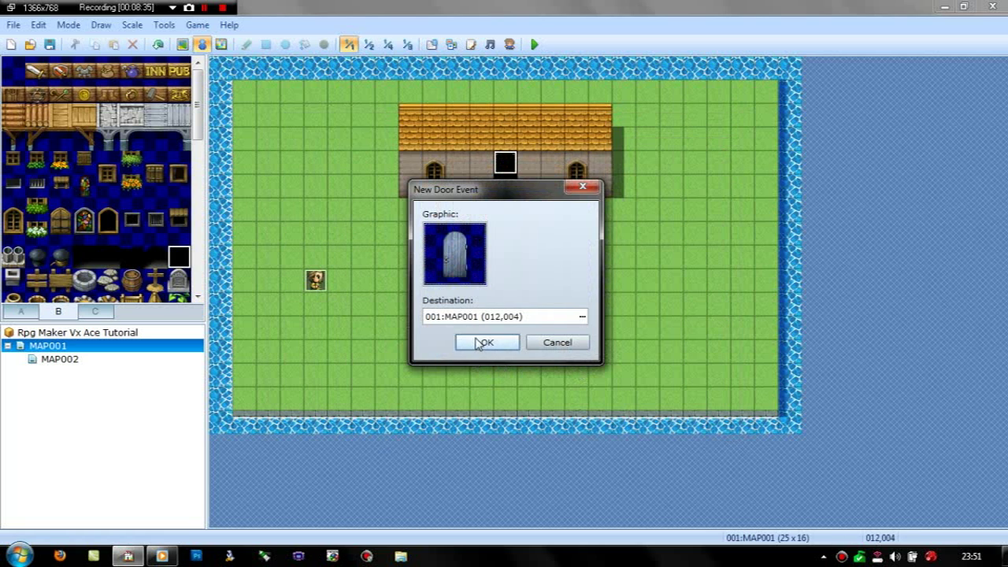
# Step: Set the door event's destination to MAP002 at (008,011), in the room's entrance opening, and create the event
pyautogui.click(583, 316)
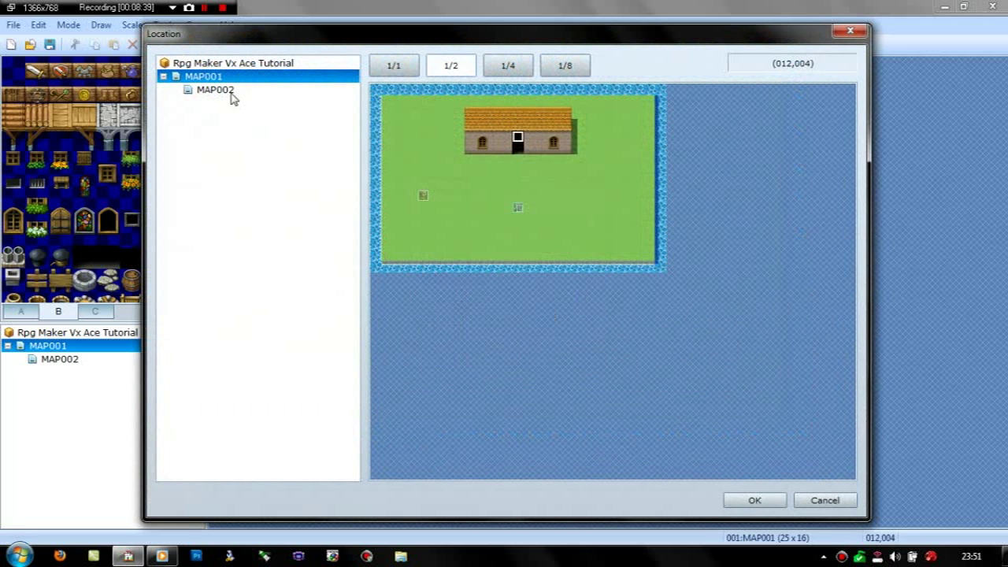
pyautogui.click(230, 91)
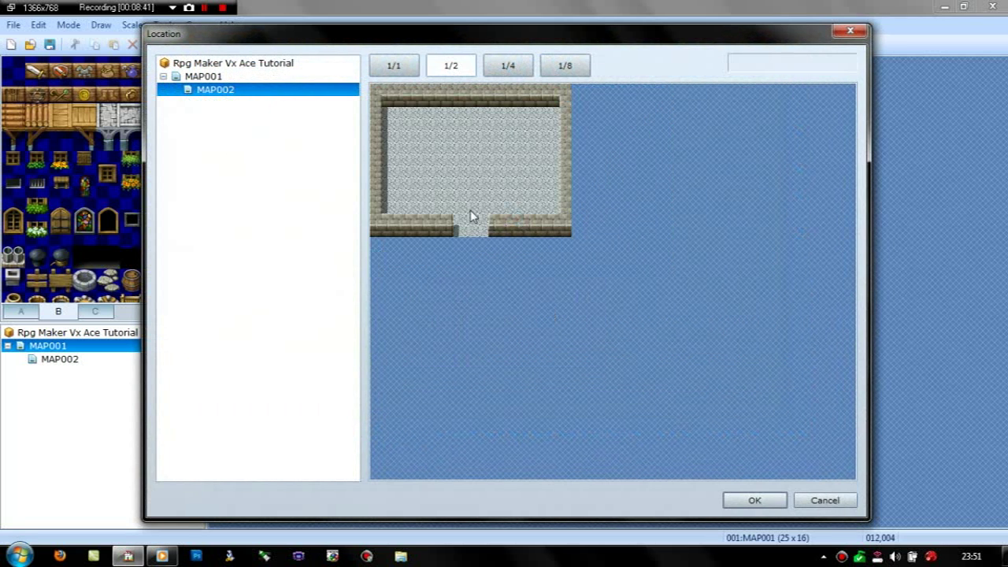
pyautogui.click(470, 210)
pyautogui.click(470, 221)
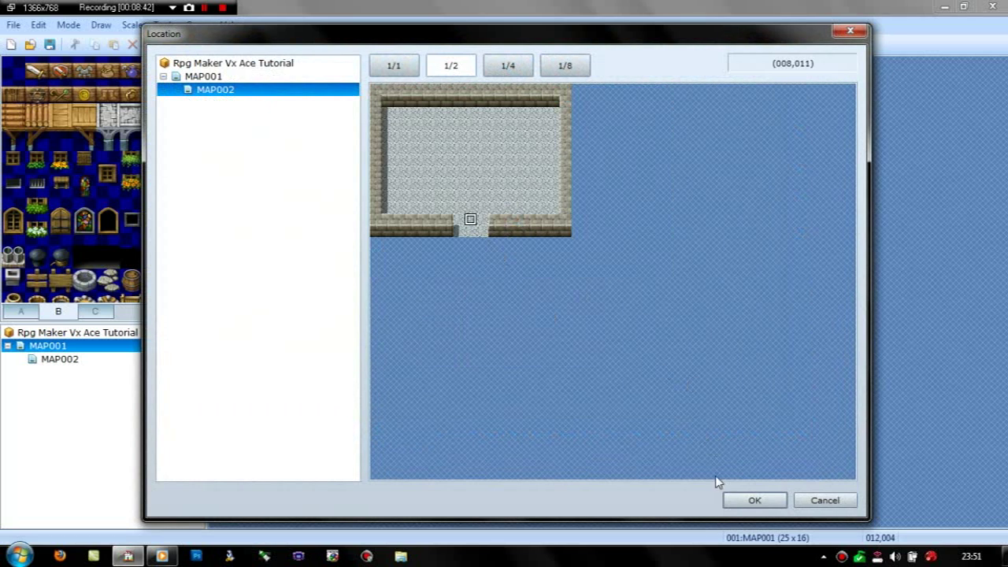
pyautogui.click(754, 500)
pyautogui.click(588, 331)
pyautogui.click(754, 500)
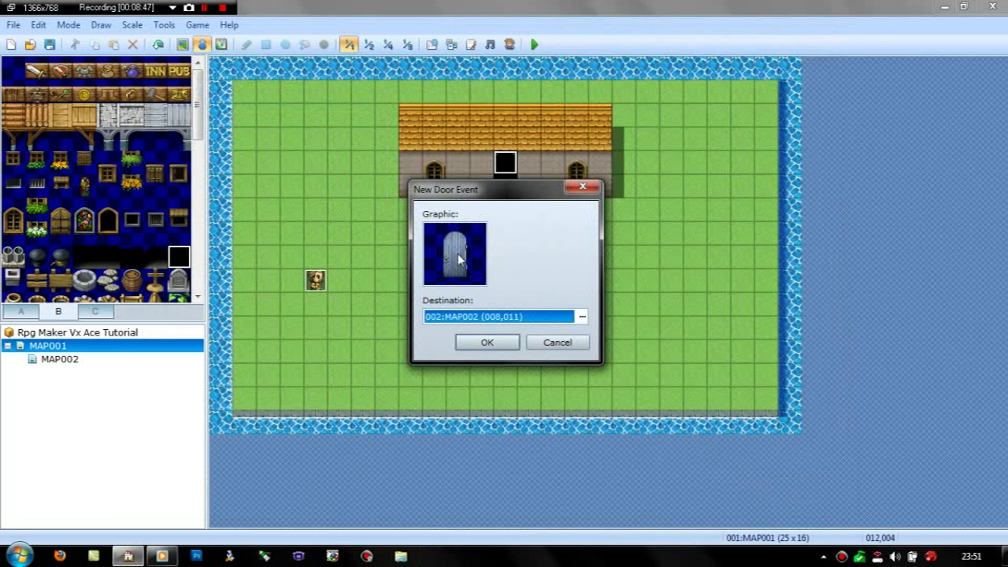
pyautogui.click(478, 344)
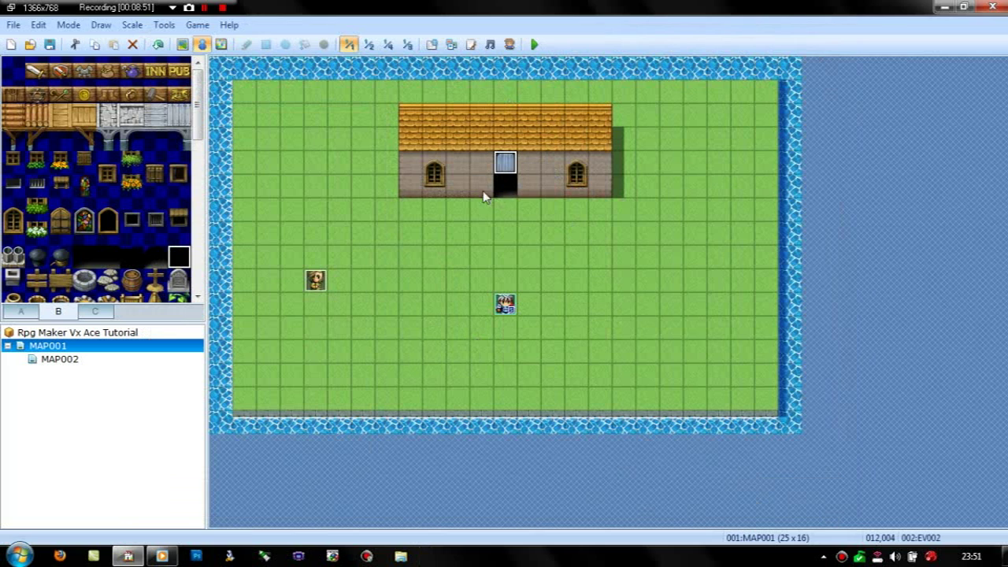
# Step: Rename the talking character event on the grass as "Weird man"
pyautogui.click(315, 284)
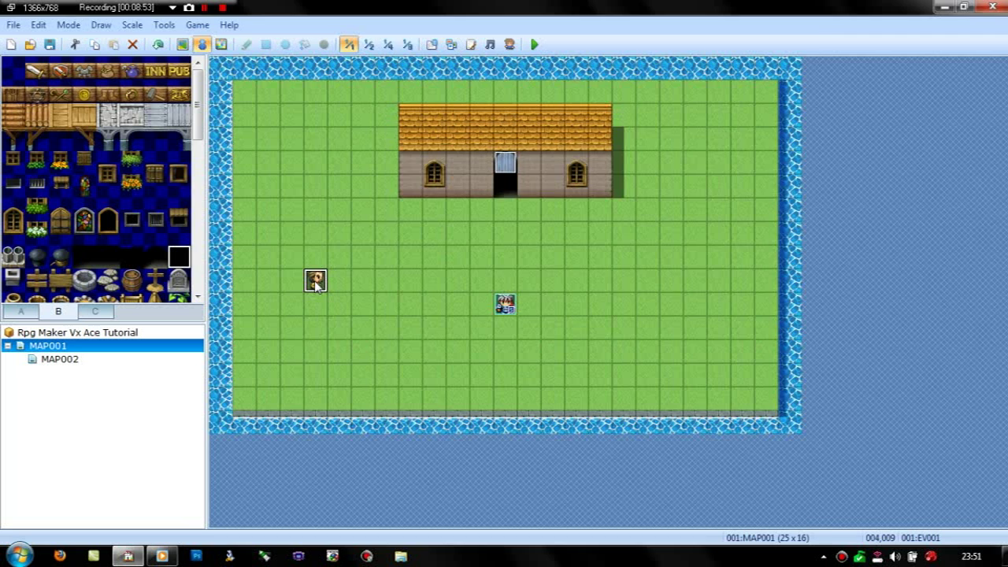
pyautogui.doubleClick(315, 283)
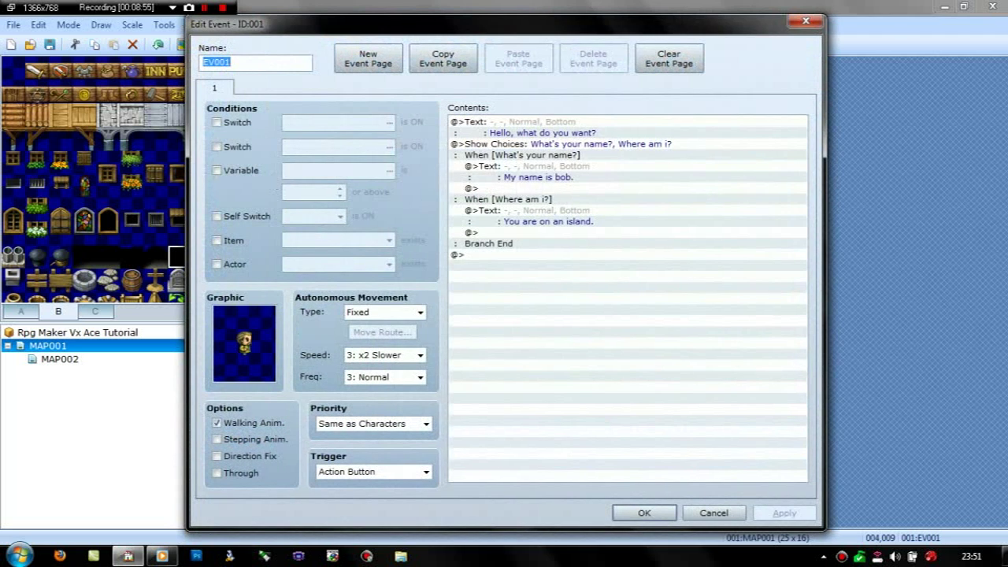
pyautogui.write('Weird man')
pyautogui.press('Return')
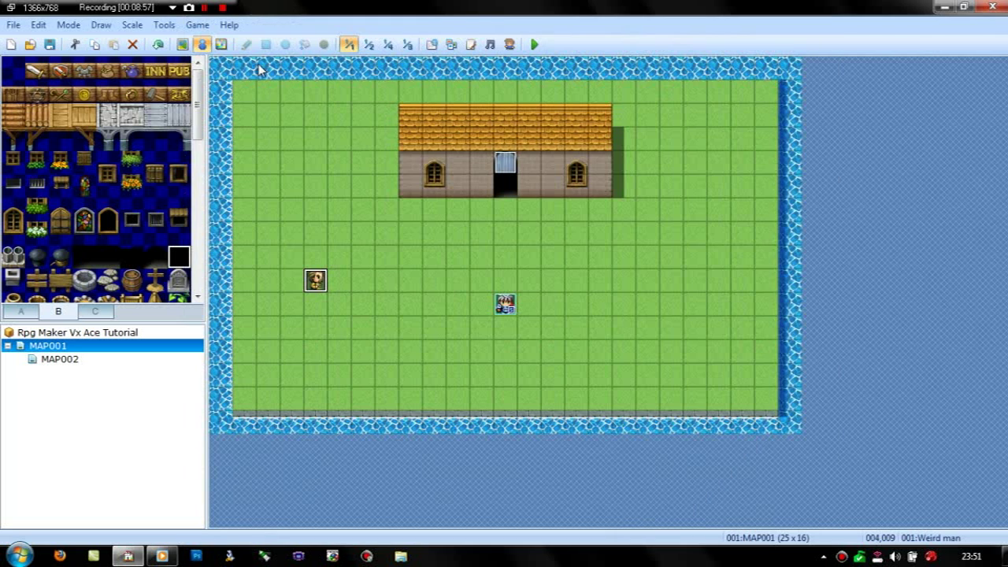
# Step: Look through the database's Tilesets, Common Events and System settings without changing anything
pyautogui.click(433, 45)
pyautogui.click(610, 41)
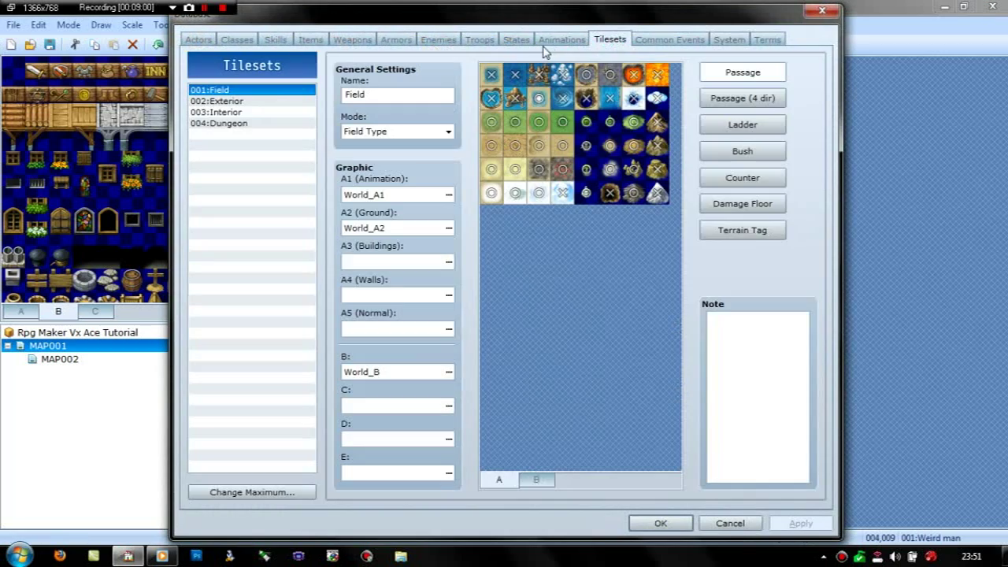
pyautogui.click(821, 10)
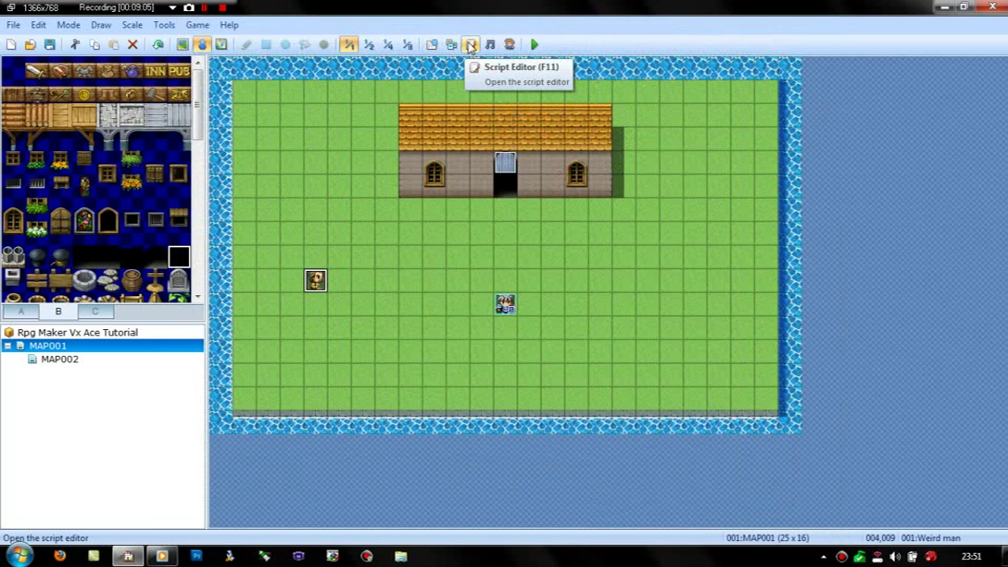
pyautogui.click(432, 45)
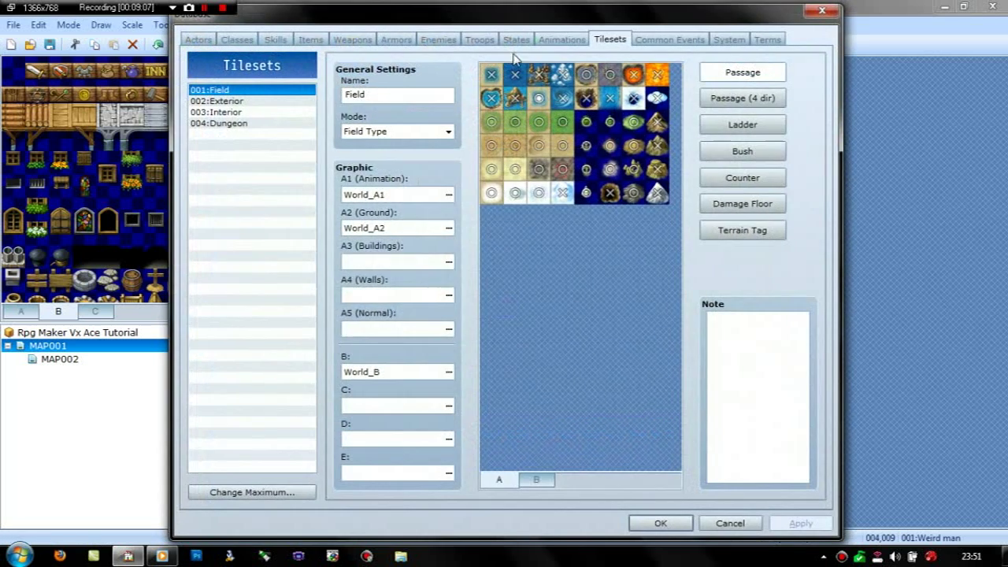
pyautogui.click(659, 40)
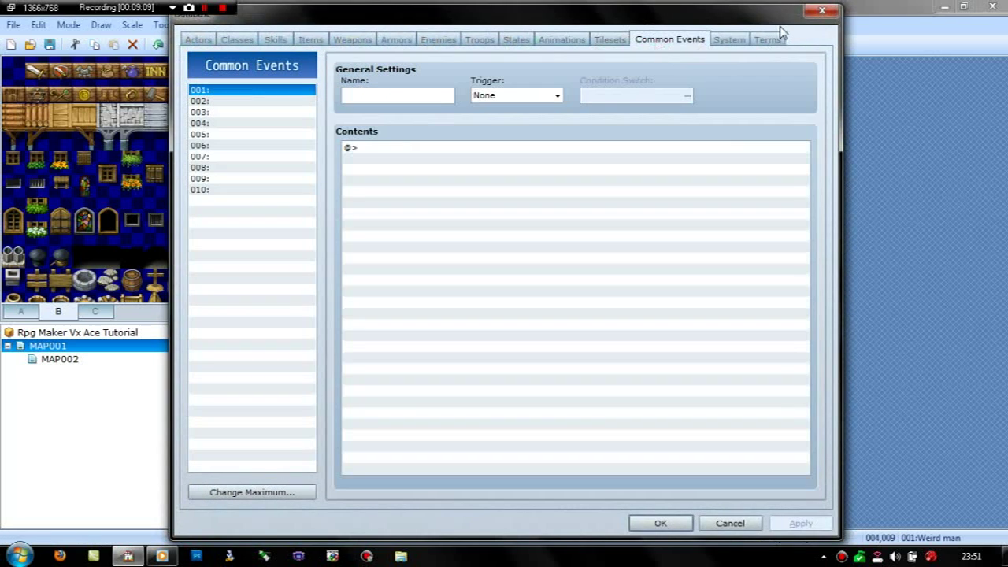
pyautogui.click(729, 40)
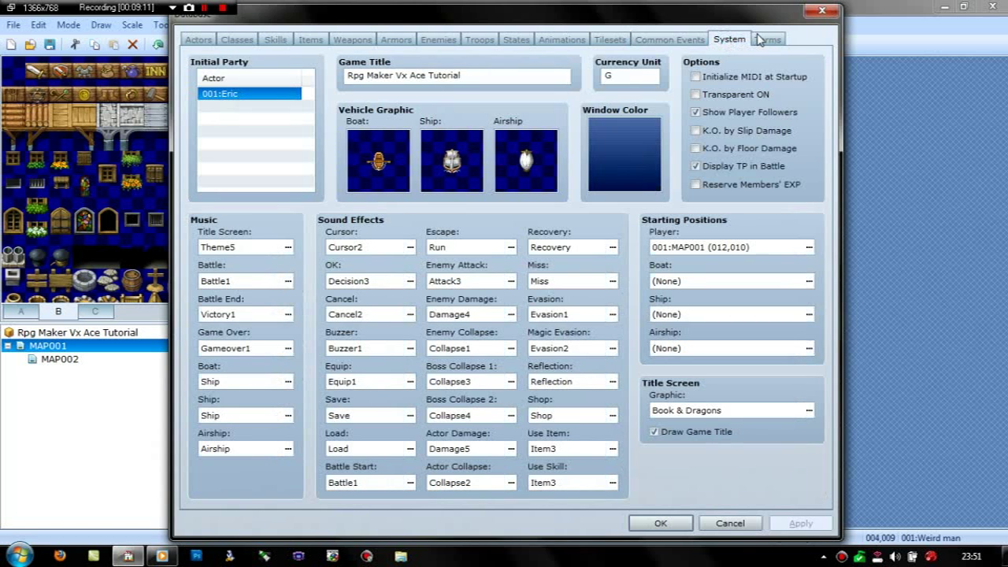
pyautogui.click(819, 10)
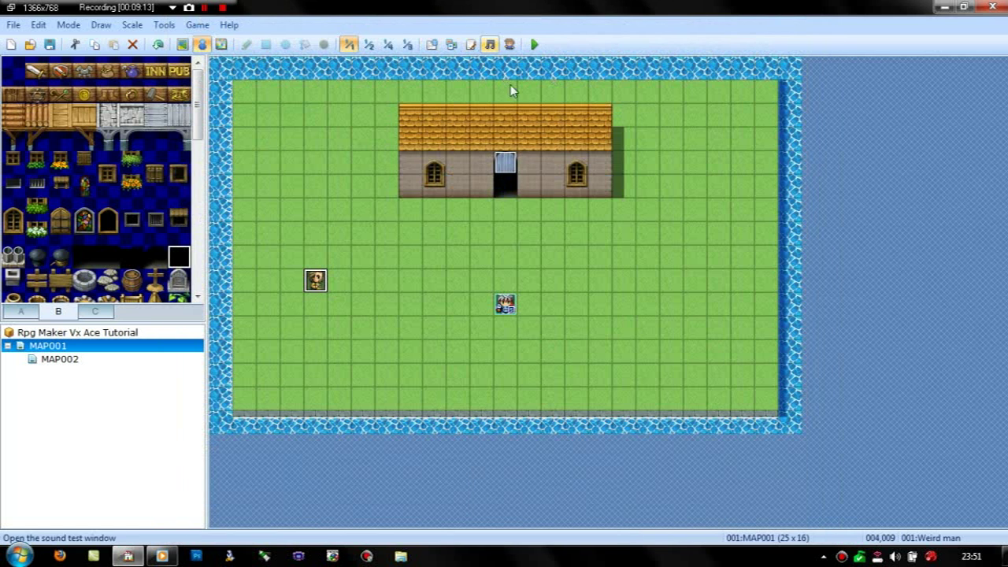
# Step: Save the project changes, playtest walking the player through the new house door into MAP002, and close the playtest
pyautogui.click(535, 44)
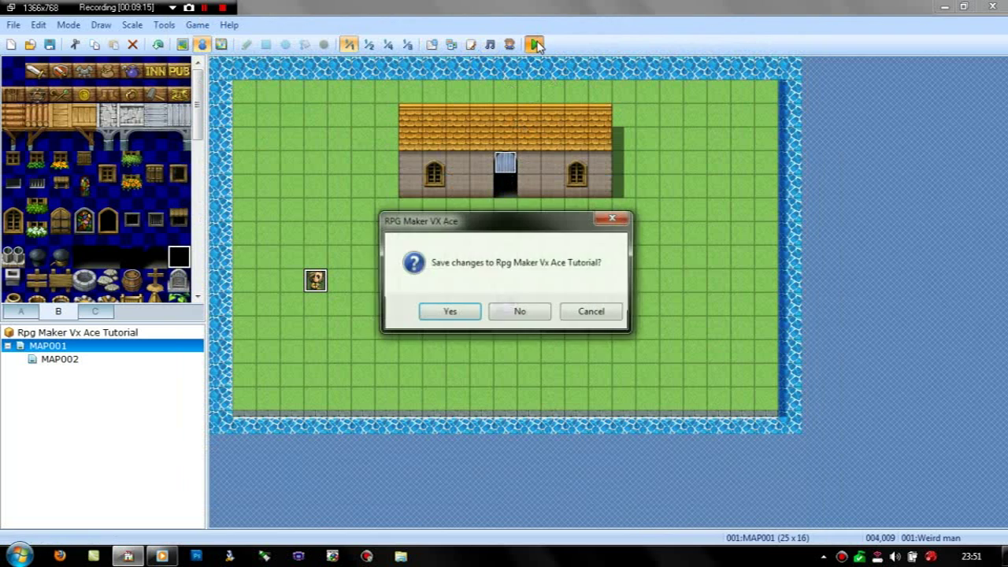
pyautogui.click(448, 312)
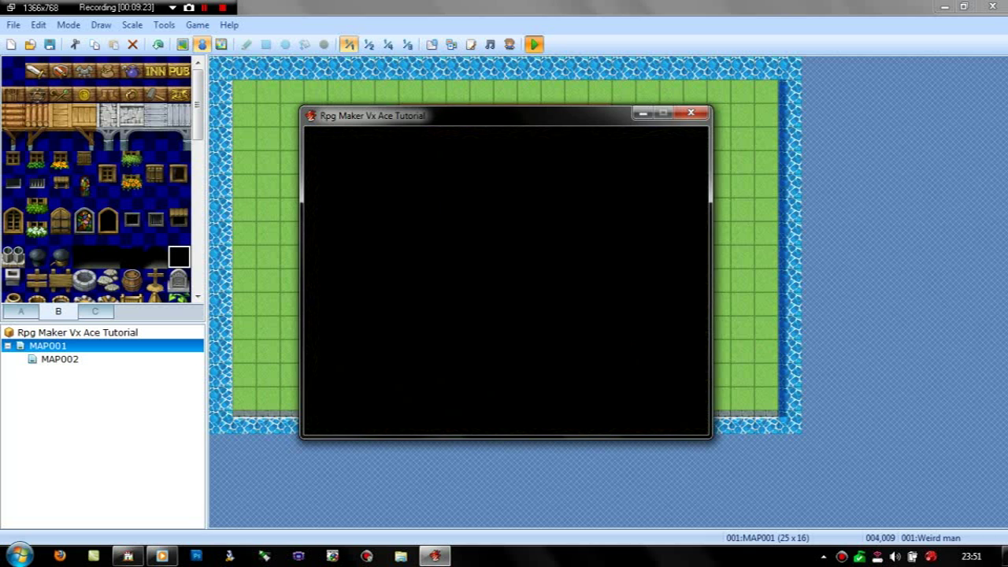
pyautogui.press('Up')
pyautogui.press('Up')
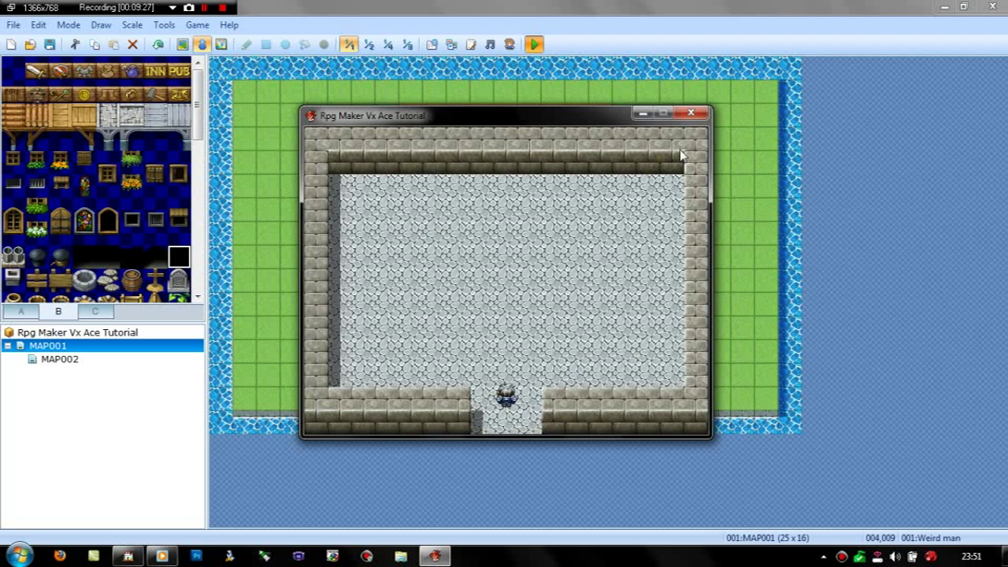
pyautogui.click(690, 112)
# Step: Copy the door event onto the doorway's lower tile (012,005) and delete the original from the upper tile (012,004)
pyautogui.click(506, 169)
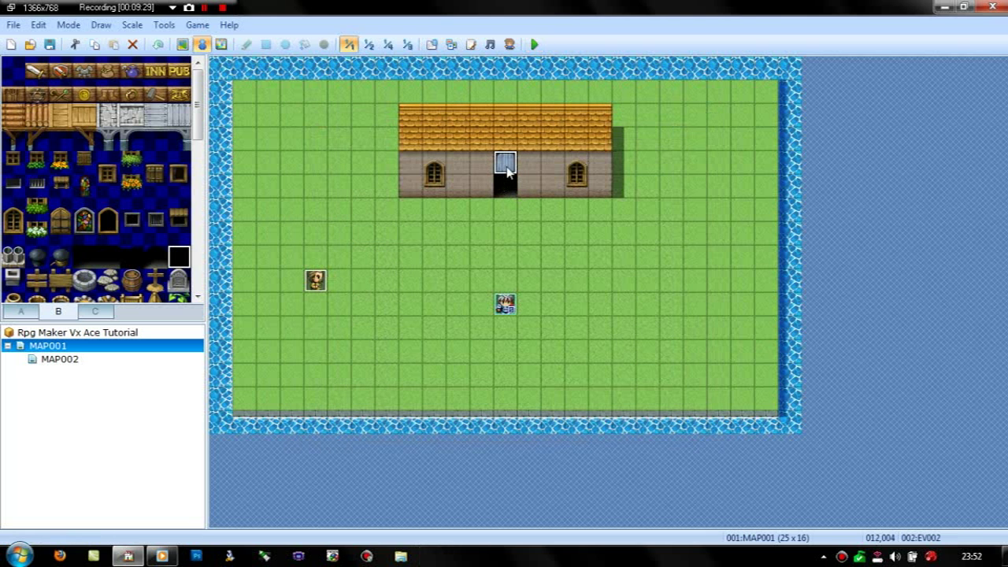
pyautogui.click(505, 185)
pyautogui.hotkey('ctrl', 'v')
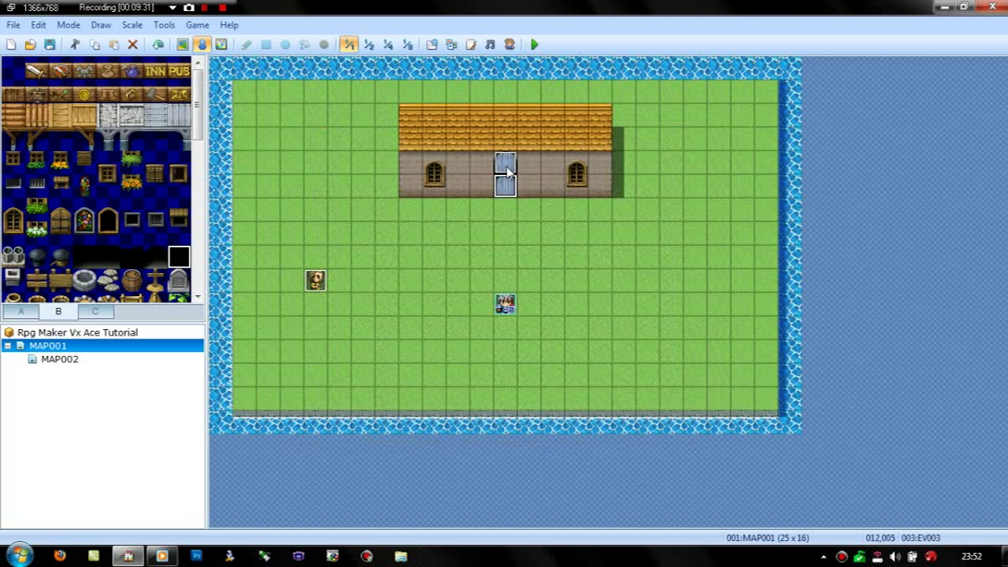
pyautogui.press('Delete')
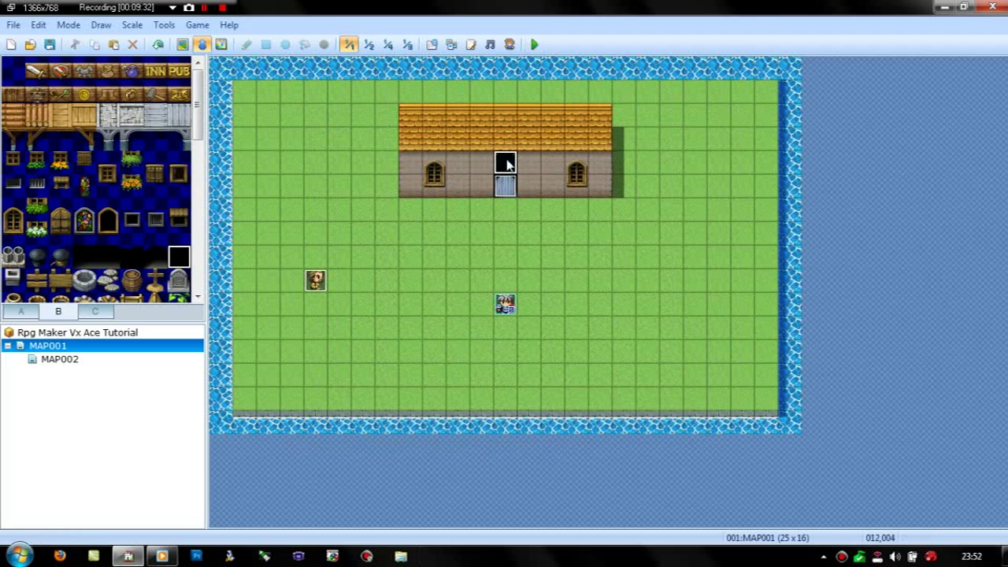
# Step: Save and playtest again, walk the player up through the repositioned door to check it, and close the playtest
pyautogui.click(534, 44)
pyautogui.click(437, 310)
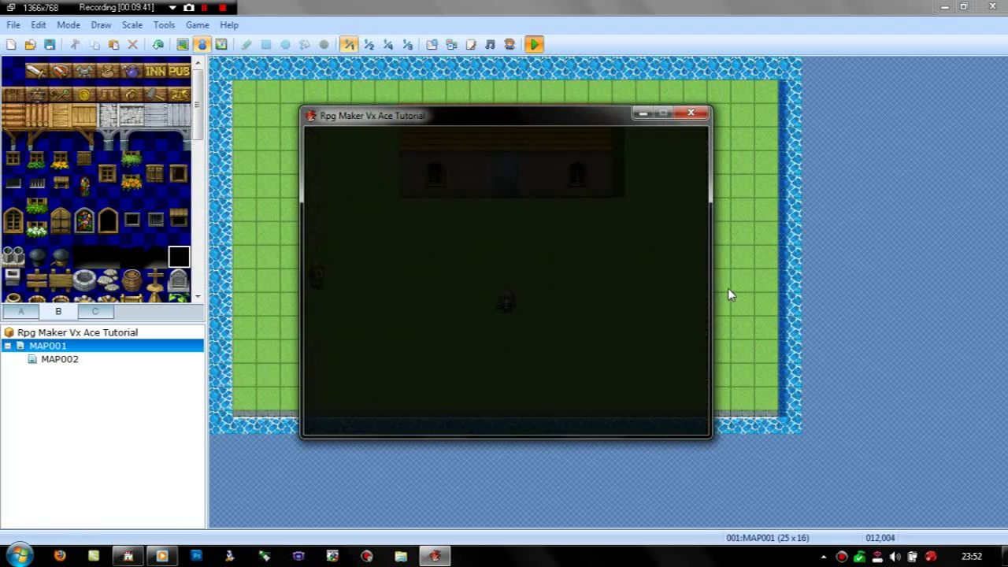
pyautogui.press('Up')
pyautogui.press('Up')
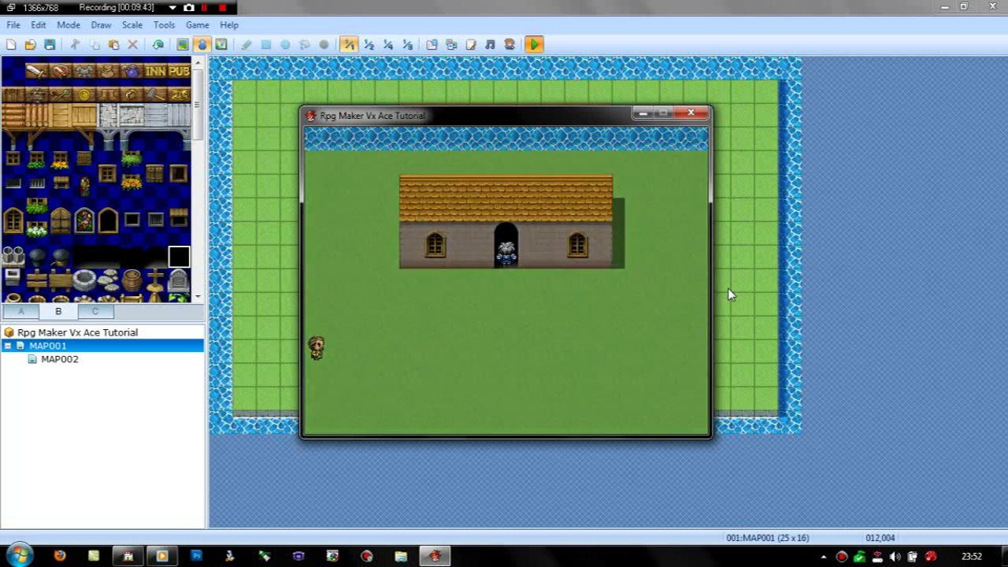
pyautogui.click(692, 112)
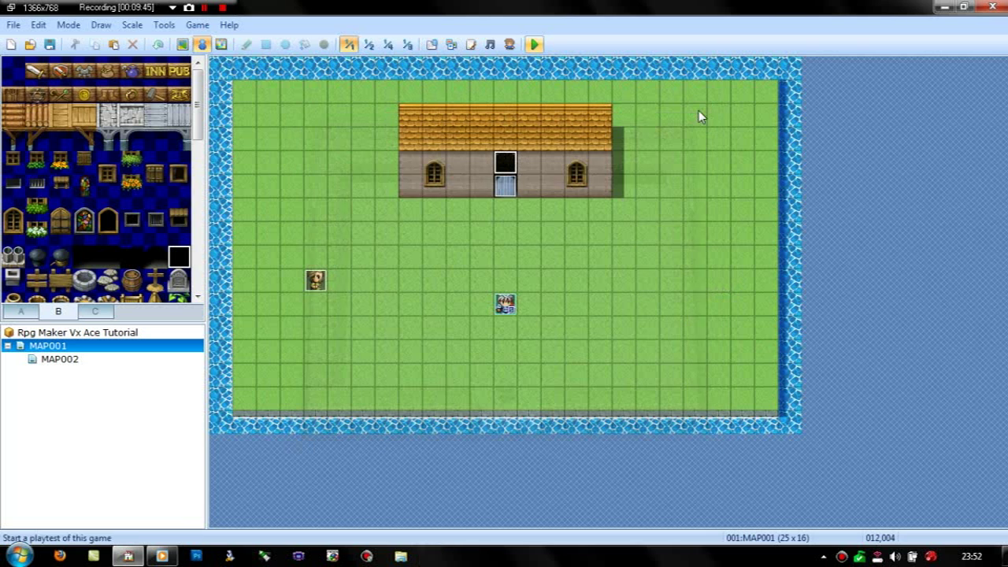
pyautogui.doubleClick(481, 281)
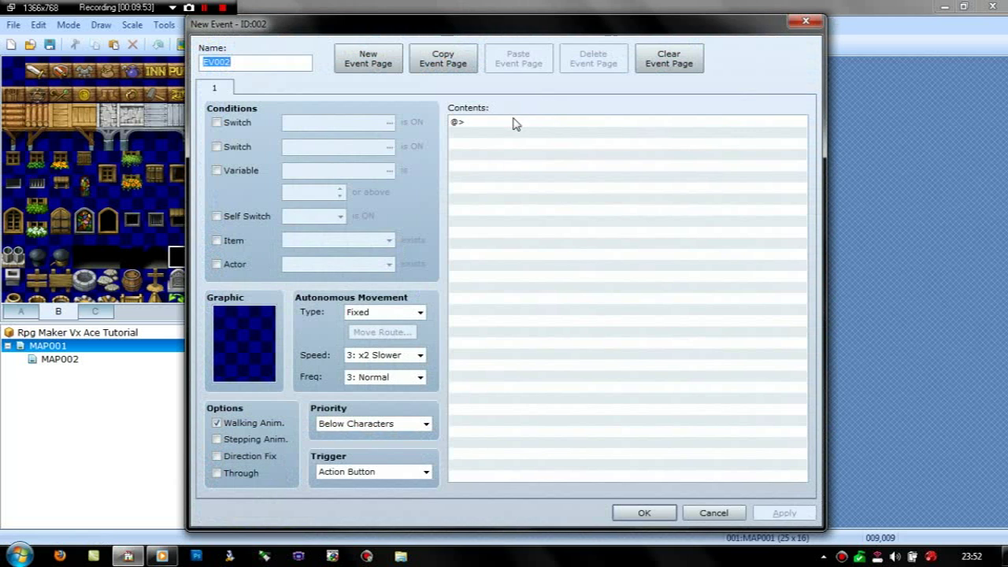
pyautogui.doubleClick(513, 122)
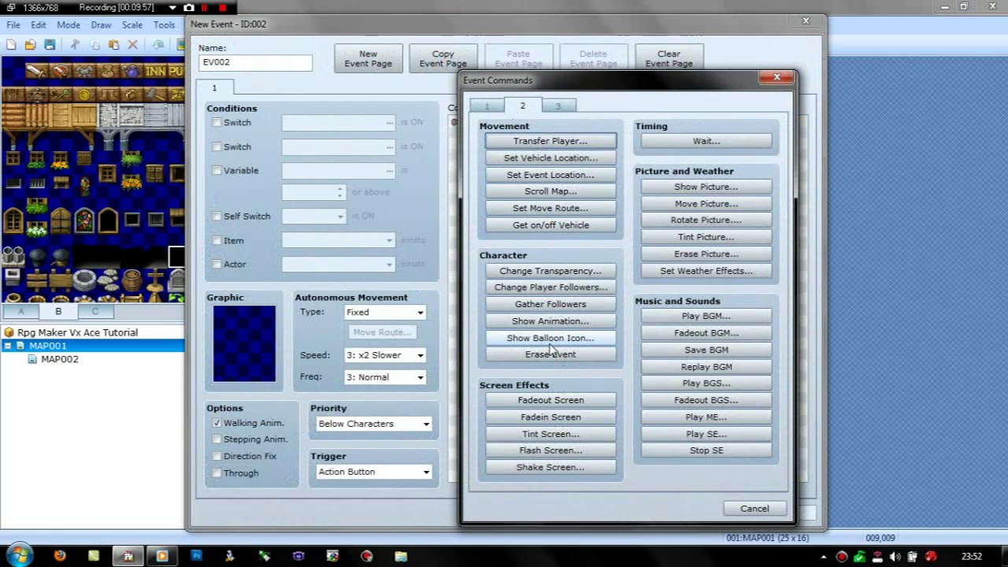
pyautogui.click(776, 77)
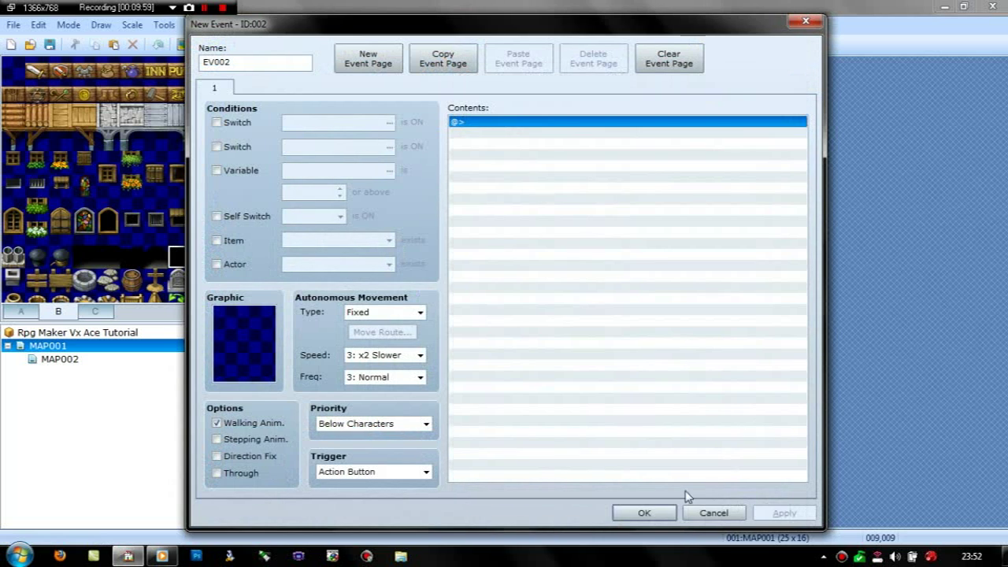
pyautogui.click(805, 22)
# Step: In the Weird man event's "What's your name?" branch, add an Exclamation balloon icon on the Player after the reply, with Wait for Completion enabled
pyautogui.click(316, 280)
pyautogui.doubleClick(315, 280)
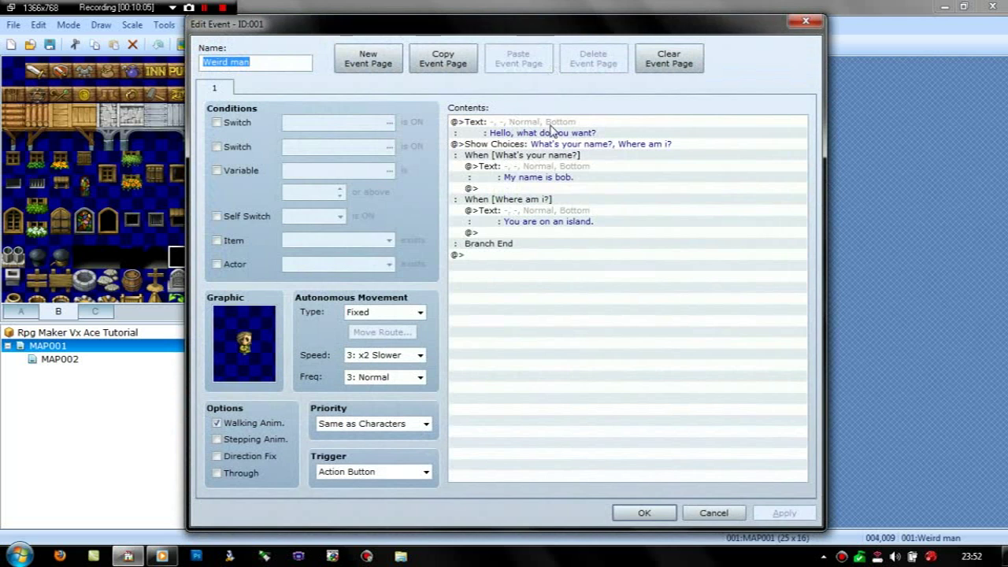
pyautogui.doubleClick(560, 188)
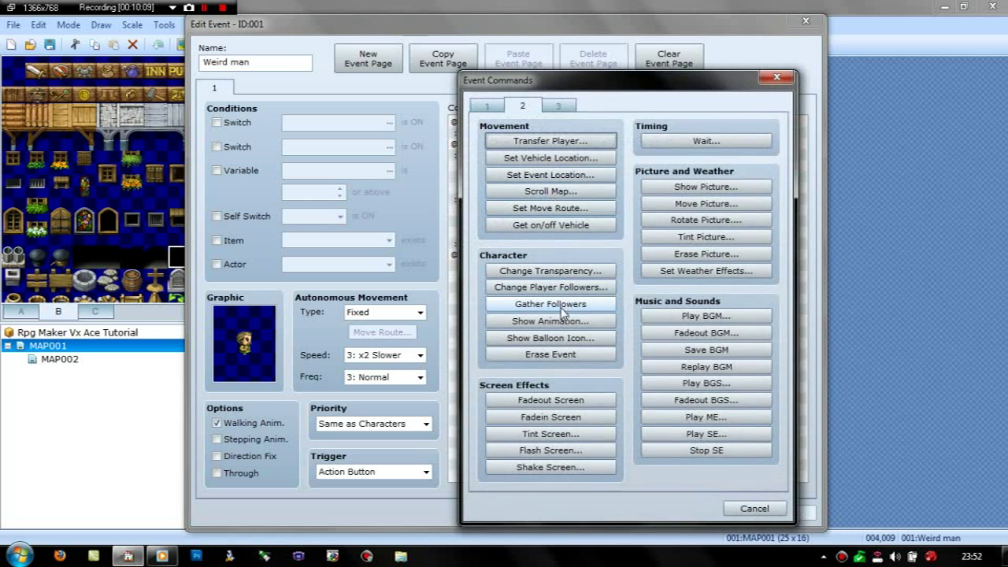
pyautogui.click(556, 322)
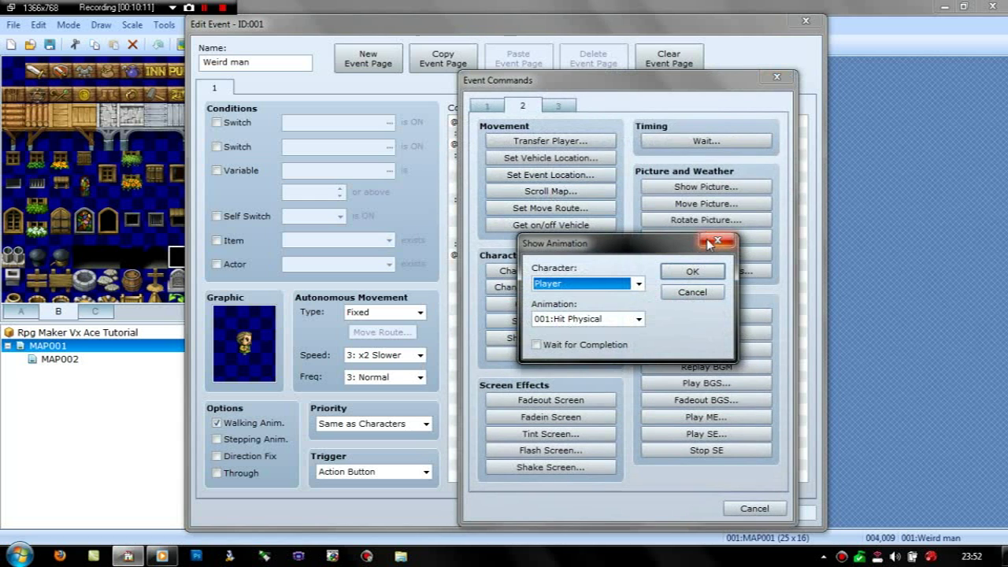
pyautogui.click(707, 242)
pyautogui.click(556, 337)
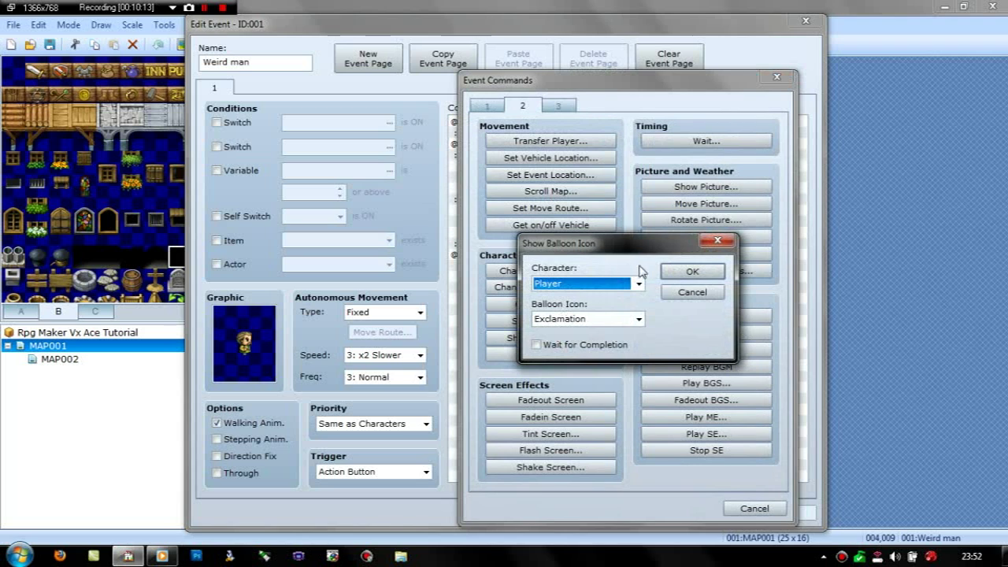
pyautogui.click(628, 323)
pyautogui.click(626, 325)
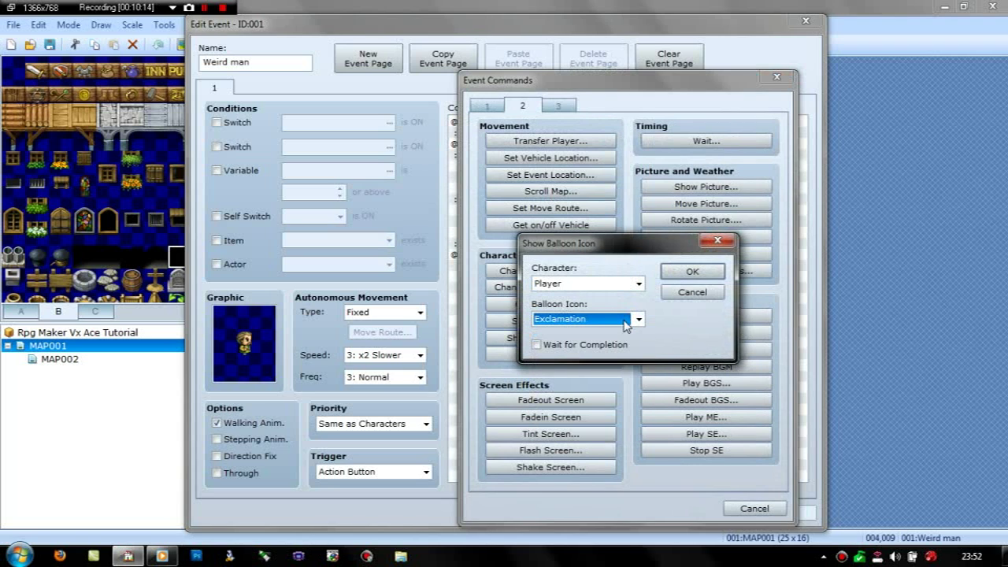
pyautogui.click(537, 345)
pyautogui.click(690, 270)
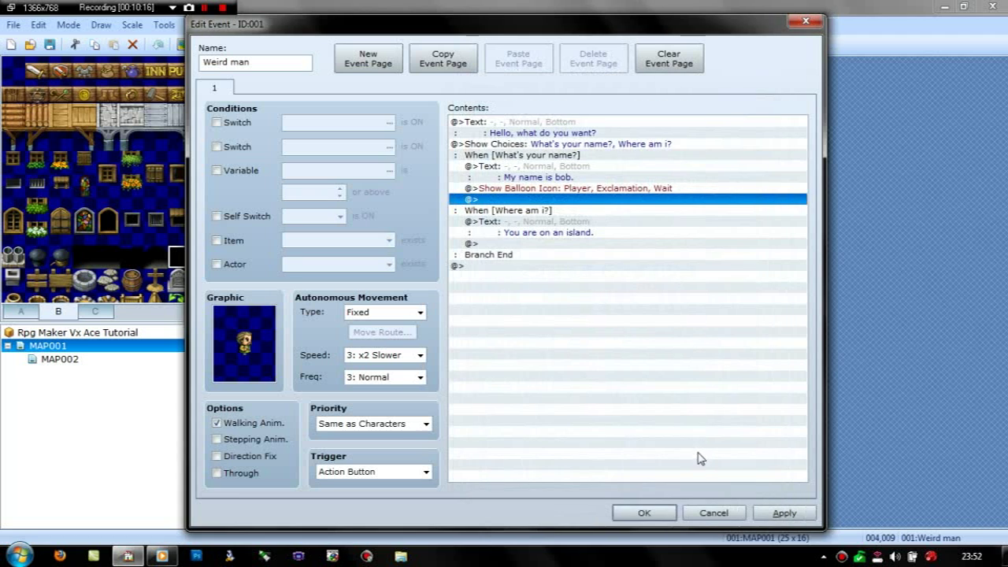
pyautogui.click(644, 513)
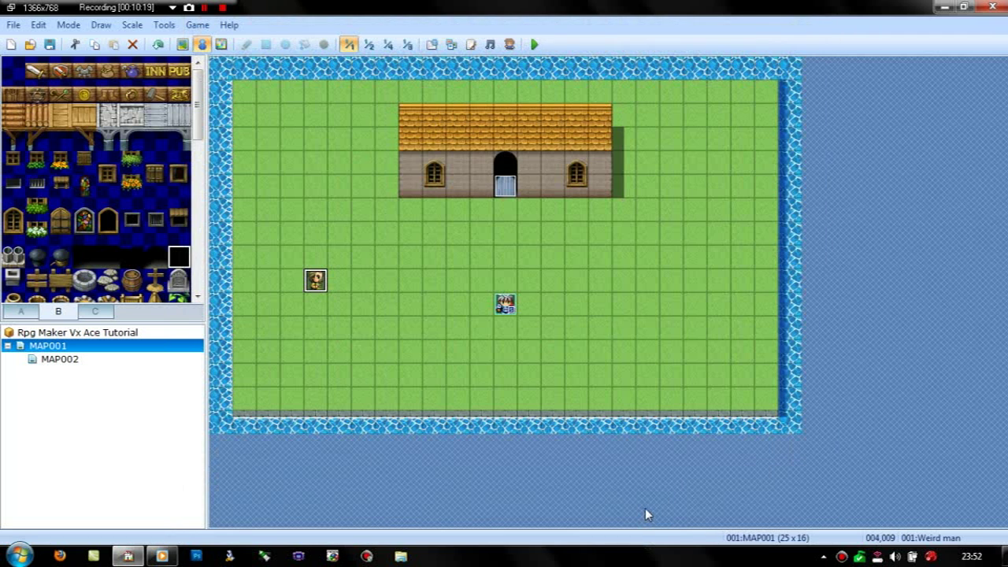
# Step: Playtest the game, walk the player over to the Weird man, talk to him and choose "What's your name?" to check the balloon icon
pyautogui.click(534, 45)
pyautogui.press('Return')
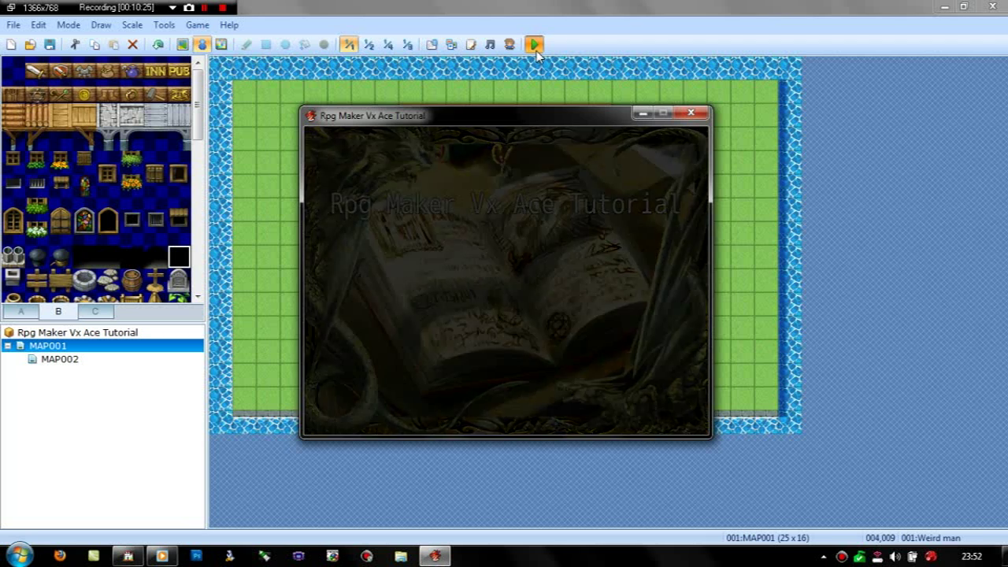
pyautogui.press('Up')
pyautogui.press('Left')
pyautogui.press('Left')
pyautogui.press('Left')
pyautogui.press('Left')
pyautogui.press('Return')
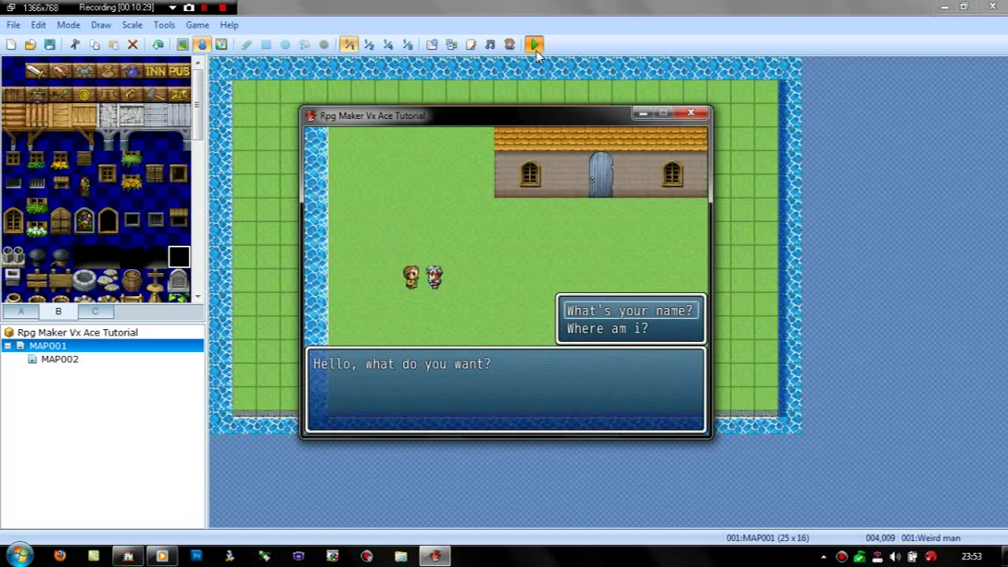
pyautogui.press('Return')
pyautogui.press('Return')
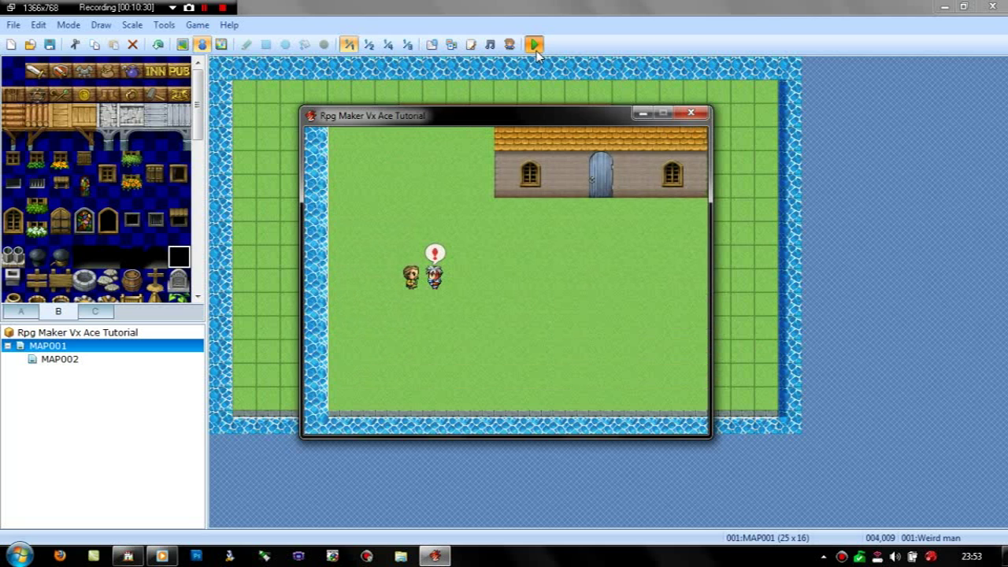